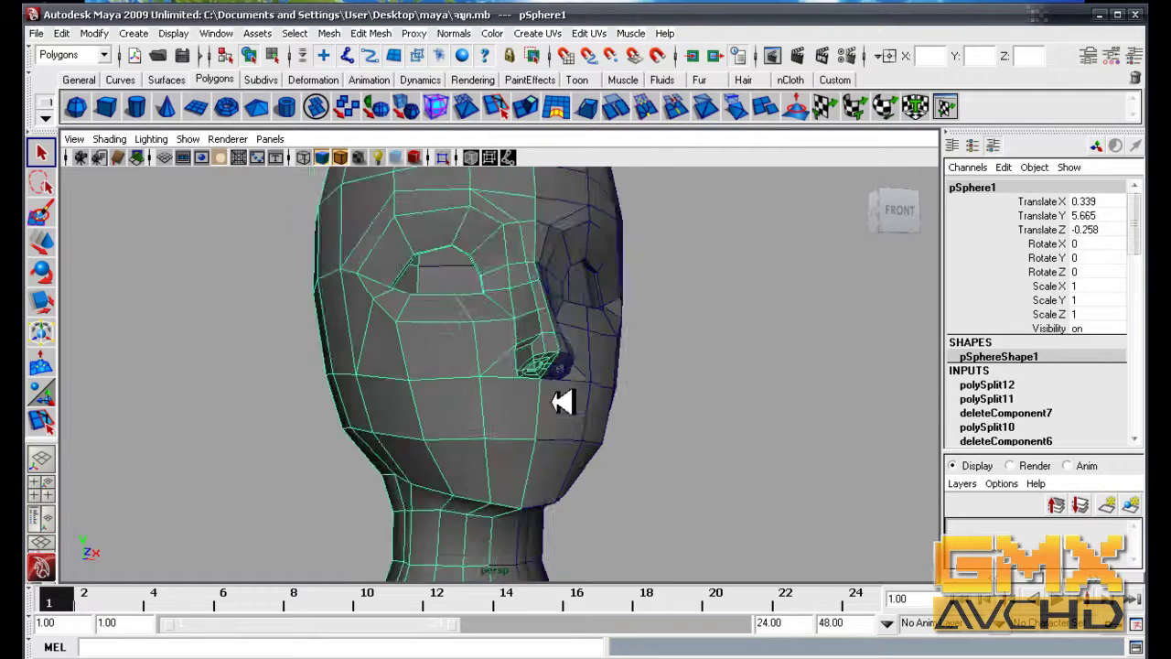
- In vertex mode, move a mouth-line vertex to reshape the lower face and chin profile
{"action": "right_click_drag", "start_coordinate": [485, 371], "coordinate": [437, 385]}
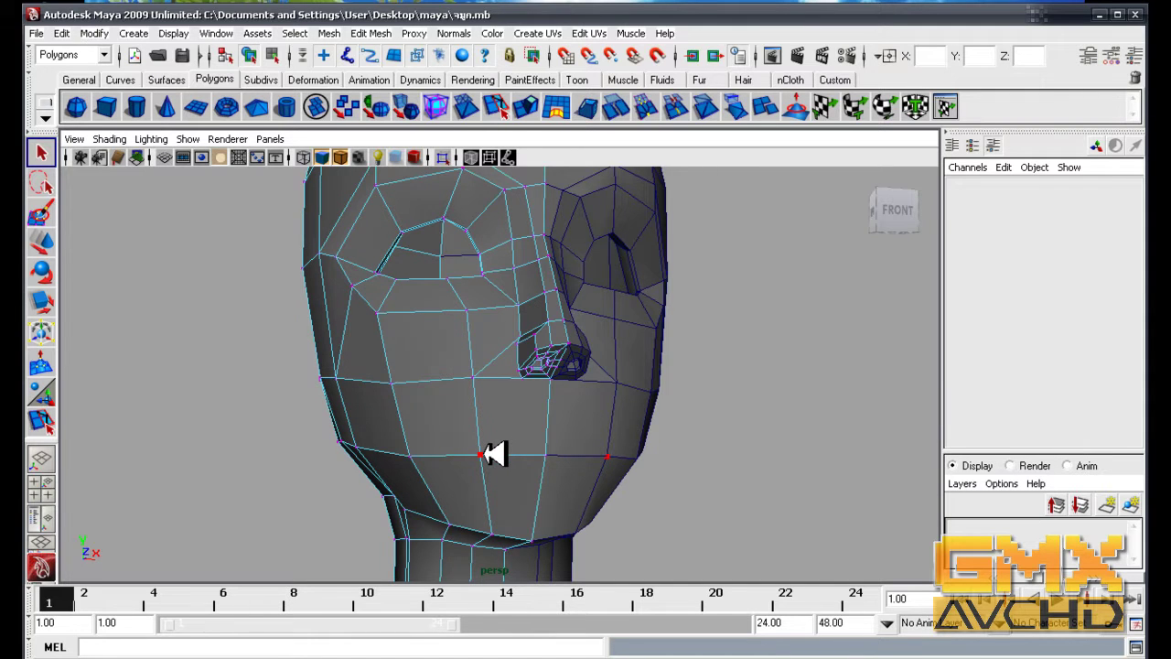
{"action": "left_click", "coordinate": [484, 454]}
{"action": "left_click_drag", "start_coordinate": [518, 463], "coordinate": [475, 448], "text": "alt"}
{"action": "left_click", "coordinate": [41, 241]}
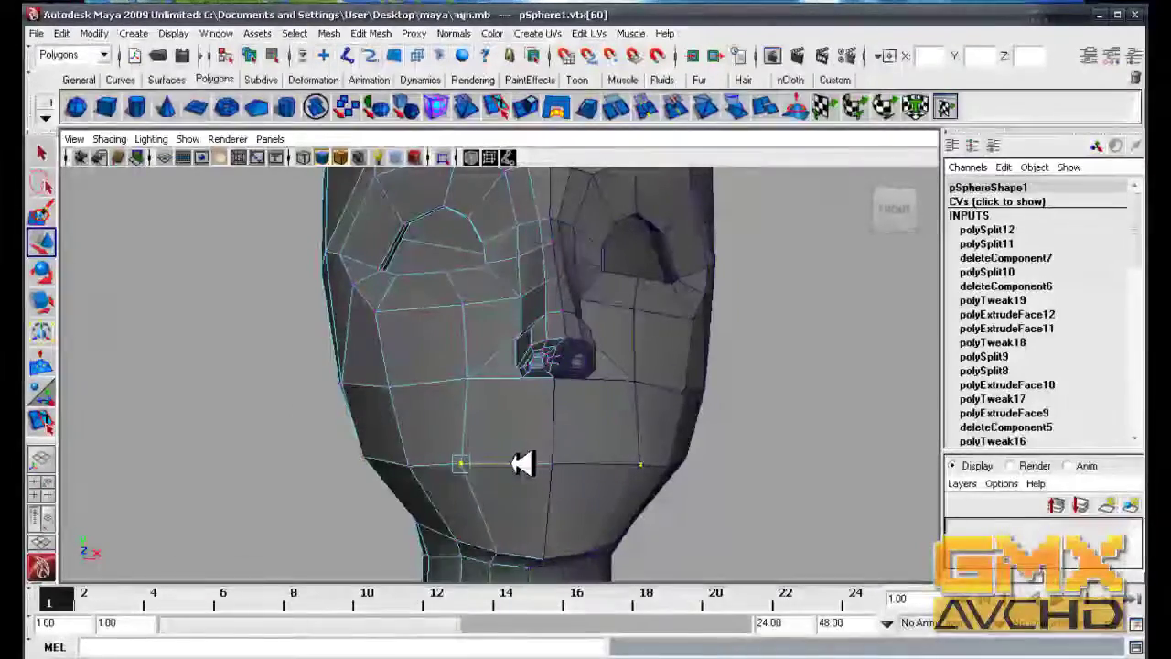
{"action": "mouse_move", "coordinate": [510, 494]}
{"action": "left_mouse_down", "text": "alt"}
{"action": "mouse_move", "coordinate": [587, 499]}
{"action": "mouse_move", "coordinate": [536, 488]}
{"action": "mouse_move", "coordinate": [504, 335]}
{"action": "mouse_move", "coordinate": [518, 445]}
{"action": "mouse_move", "coordinate": [680, 457]}
{"action": "mouse_move", "coordinate": [601, 335]}
{"action": "mouse_move", "coordinate": [457, 347]}
{"action": "mouse_move", "coordinate": [462, 330]}
{"action": "left_mouse_up", "text": "alt"}
- Split a new edge down the face centre, from below the nose through the chin to the neck
{"action": "left_click", "coordinate": [498, 107]}
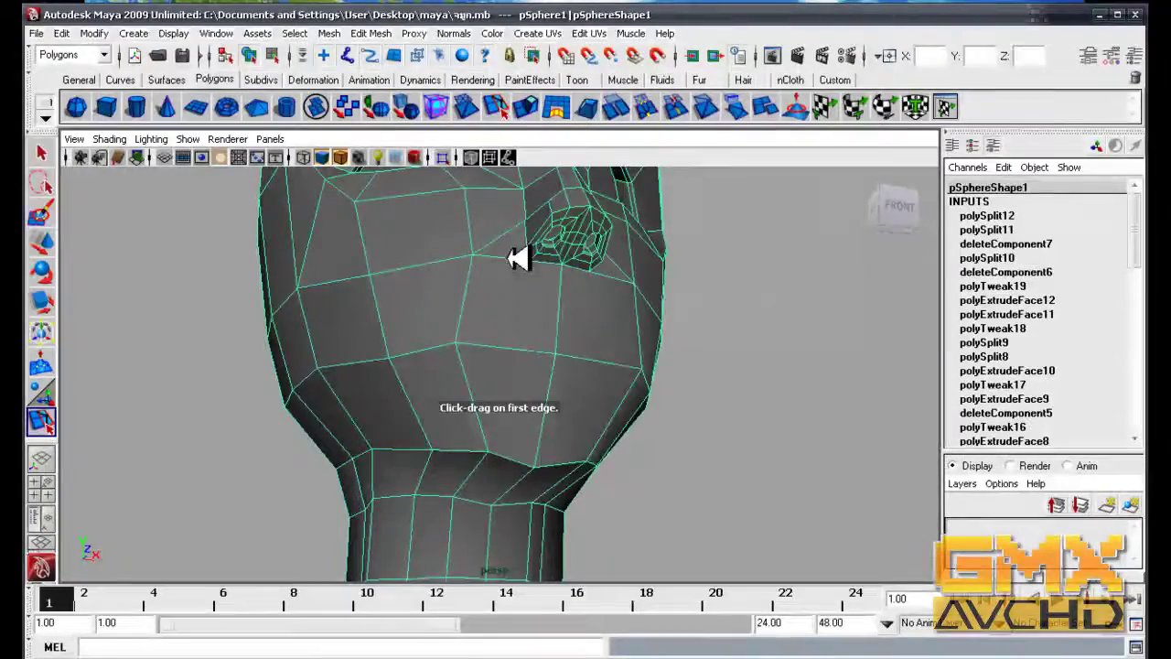
{"action": "left_click", "coordinate": [580, 274]}
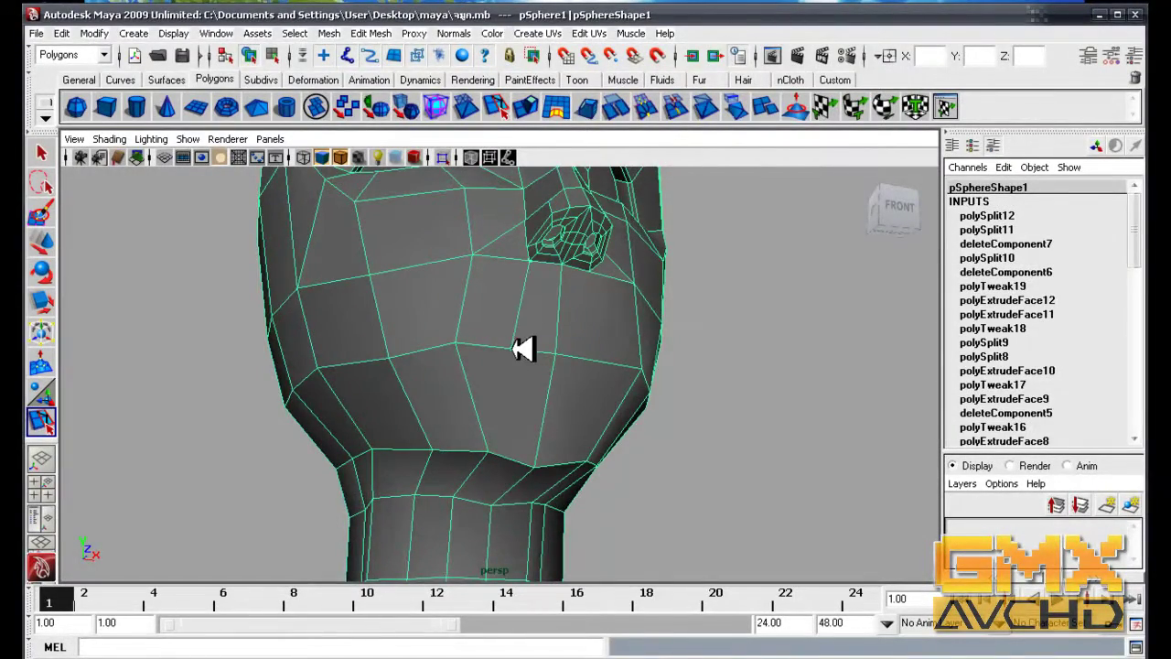
{"action": "left_click_drag", "start_coordinate": [526, 393], "coordinate": [508, 450], "text": "alt"}
{"action": "left_click", "coordinate": [526, 453]}
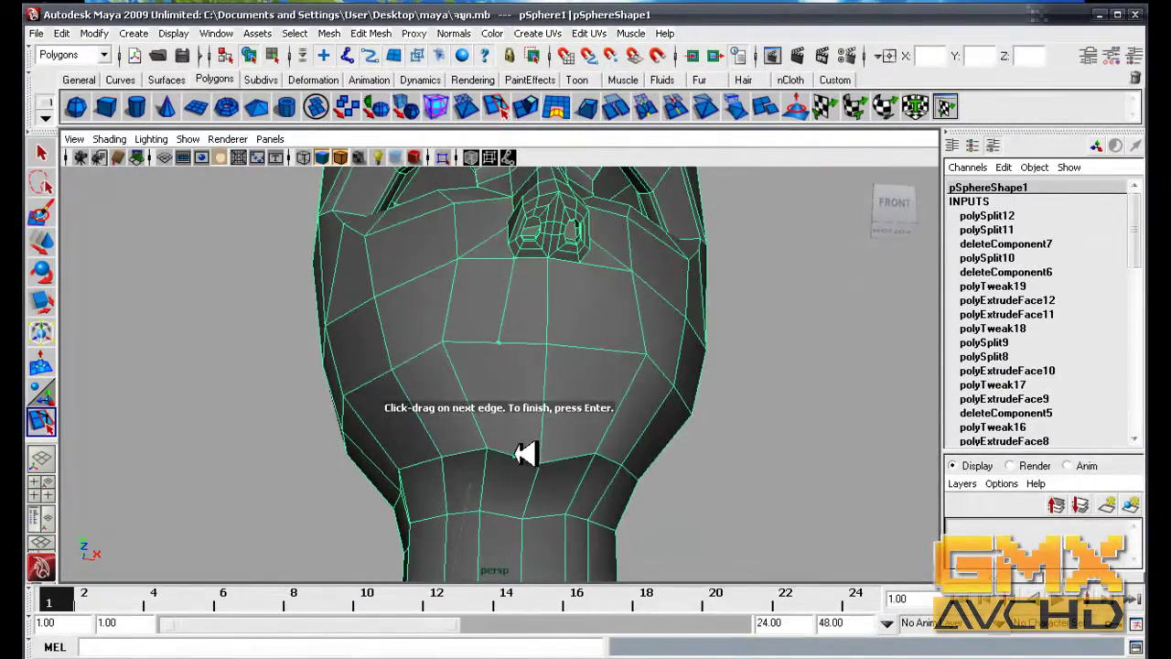
{"action": "middle_click_drag", "start_coordinate": [543, 497], "coordinate": [519, 399], "text": "alt"}
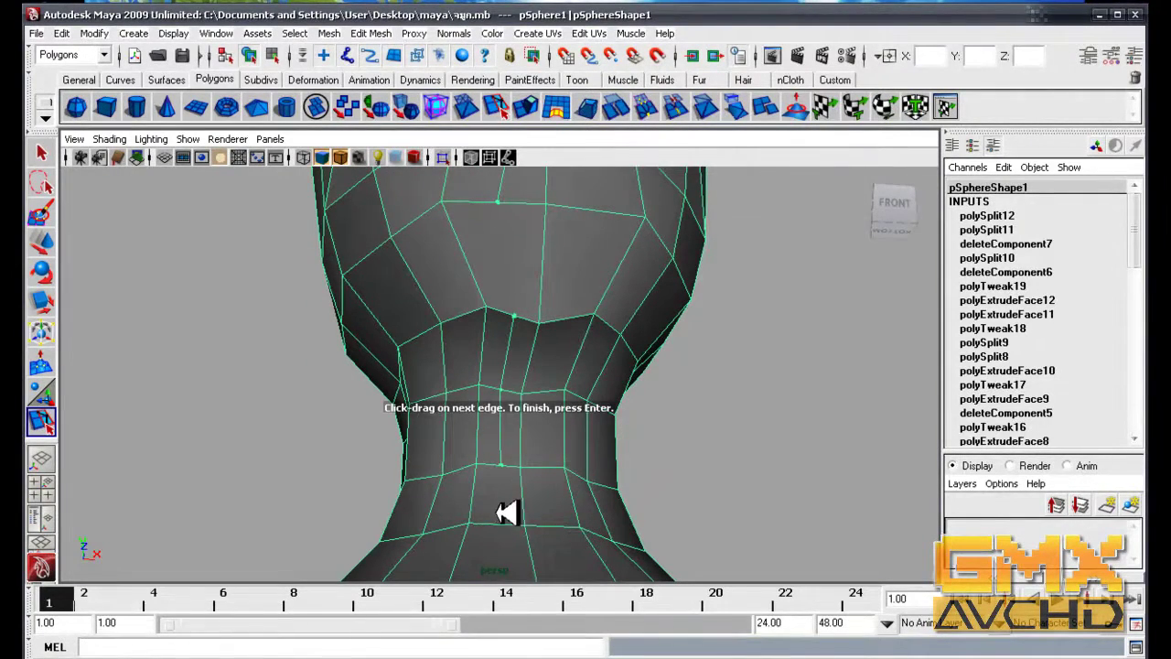
{"action": "middle_click_drag", "start_coordinate": [508, 524], "coordinate": [558, 348], "text": "alt"}
{"action": "mouse_move", "coordinate": [497, 379]}
{"action": "left_mouse_down", "text": "alt"}
{"action": "mouse_move", "coordinate": [522, 426]}
{"action": "mouse_move", "coordinate": [520, 462]}
{"action": "mouse_move", "coordinate": [596, 400]}
{"action": "mouse_move", "coordinate": [596, 525]}
{"action": "mouse_move", "coordinate": [541, 405]}
{"action": "mouse_move", "coordinate": [554, 502]}
{"action": "mouse_move", "coordinate": [379, 484]}
{"action": "mouse_move", "coordinate": [603, 475]}
{"action": "mouse_move", "coordinate": [651, 500]}
{"action": "mouse_move", "coordinate": [737, 503]}
{"action": "mouse_move", "coordinate": [755, 479]}
{"action": "mouse_move", "coordinate": [599, 486]}
{"action": "mouse_move", "coordinate": [530, 450]}
{"action": "mouse_move", "coordinate": [555, 462]}
{"action": "left_mouse_up", "text": "alt"}
{"action": "key", "text": "Return"}
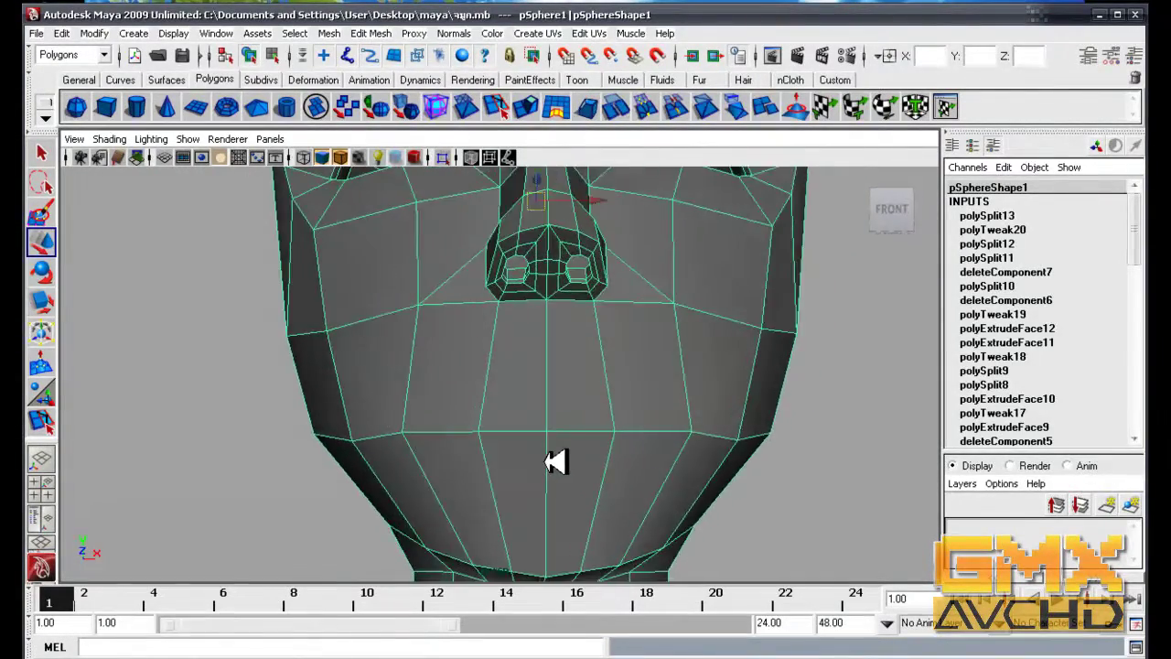
- In side view, raise the two lip vertices and move a lower chin vertex up
{"action": "key", "text": "space"}
{"action": "left_click_drag", "start_coordinate": [570, 402], "coordinate": [610, 436]}
{"action": "mouse_move", "coordinate": [610, 437]}
{"action": "right_mouse_down", "text": "alt"}
{"action": "mouse_move", "coordinate": [625, 302]}
{"action": "mouse_move", "coordinate": [526, 390]}
{"action": "mouse_move", "coordinate": [395, 369]}
{"action": "right_mouse_up", "text": "alt"}
{"action": "left_click_drag", "start_coordinate": [382, 369], "coordinate": [578, 439]}
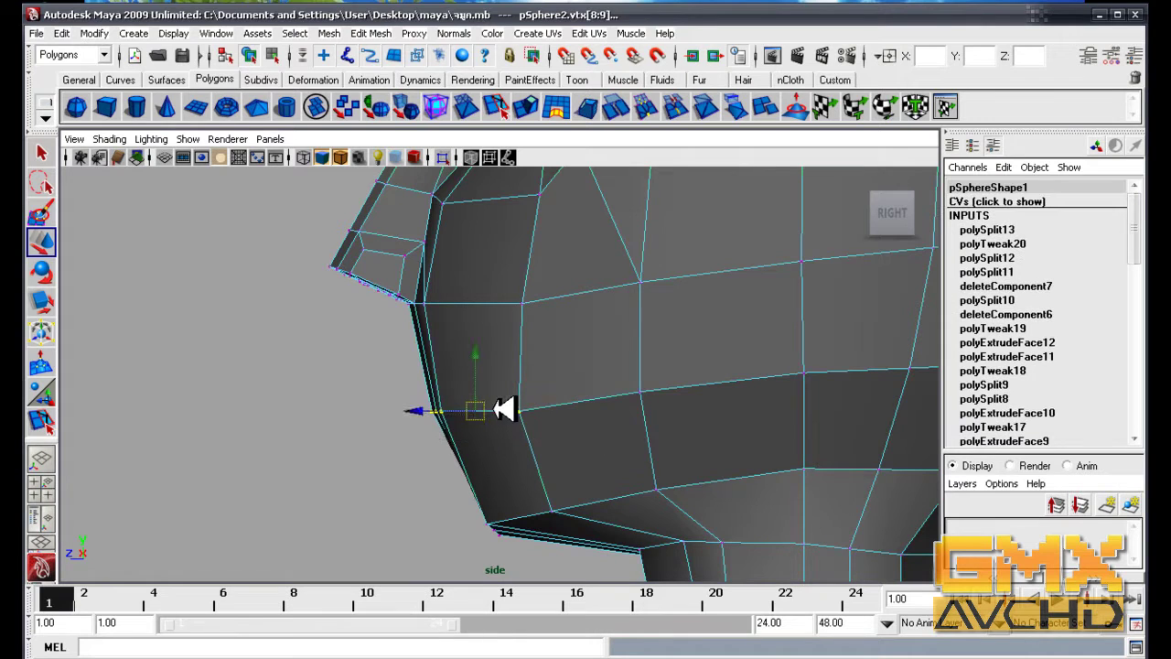
{"action": "left_click_drag", "start_coordinate": [478, 411], "coordinate": [481, 392]}
{"action": "mouse_move", "coordinate": [599, 379]}
{"action": "left_mouse_down"}
{"action": "mouse_move", "coordinate": [648, 402]}
{"action": "mouse_move", "coordinate": [649, 375]}
{"action": "left_mouse_up"}
{"action": "mouse_move", "coordinate": [501, 284]}
{"action": "left_mouse_down"}
{"action": "mouse_move", "coordinate": [556, 328]}
{"action": "mouse_move", "coordinate": [513, 293]}
{"action": "left_mouse_up"}
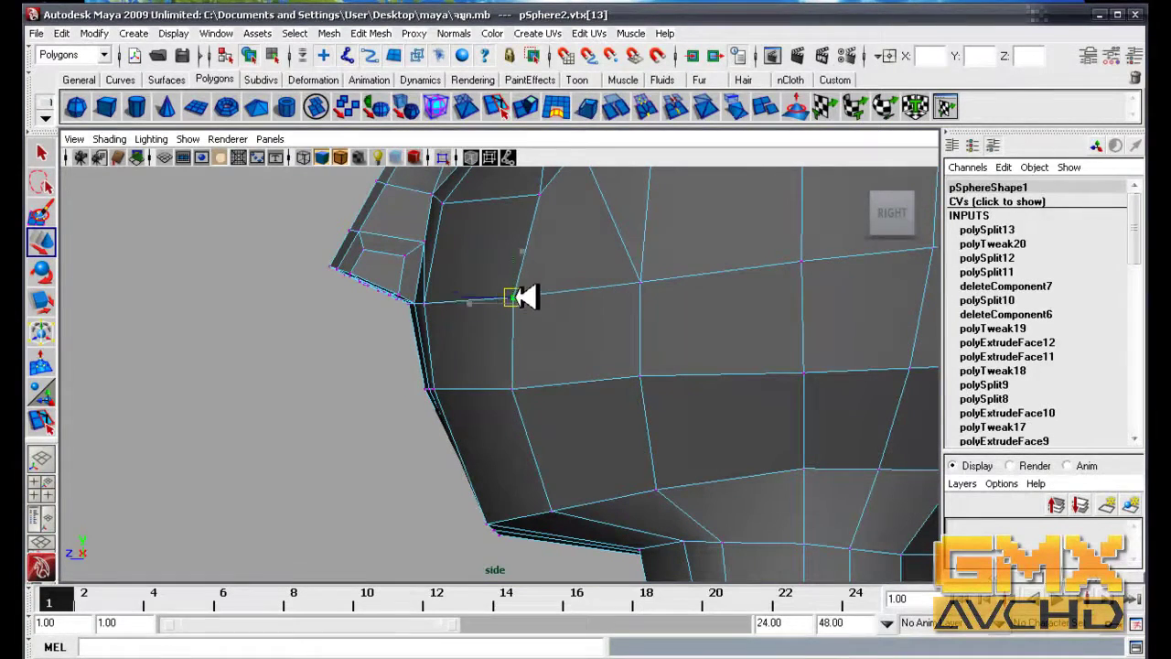
{"action": "middle_click_drag", "start_coordinate": [567, 280], "coordinate": [590, 361], "text": "alt"}
- Adjust the vertex below the upper lip and the lower chin vertex, then return to front view
{"action": "left_click_drag", "start_coordinate": [593, 293], "coordinate": [562, 269]}
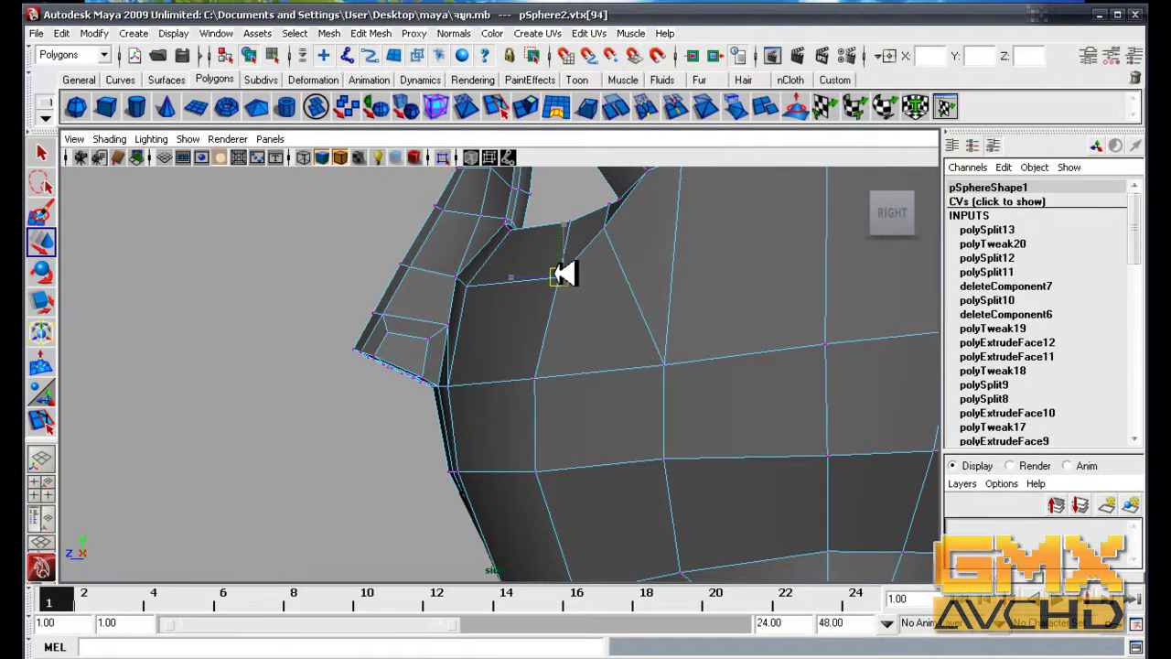
{"action": "left_click_drag", "start_coordinate": [693, 379], "coordinate": [661, 356]}
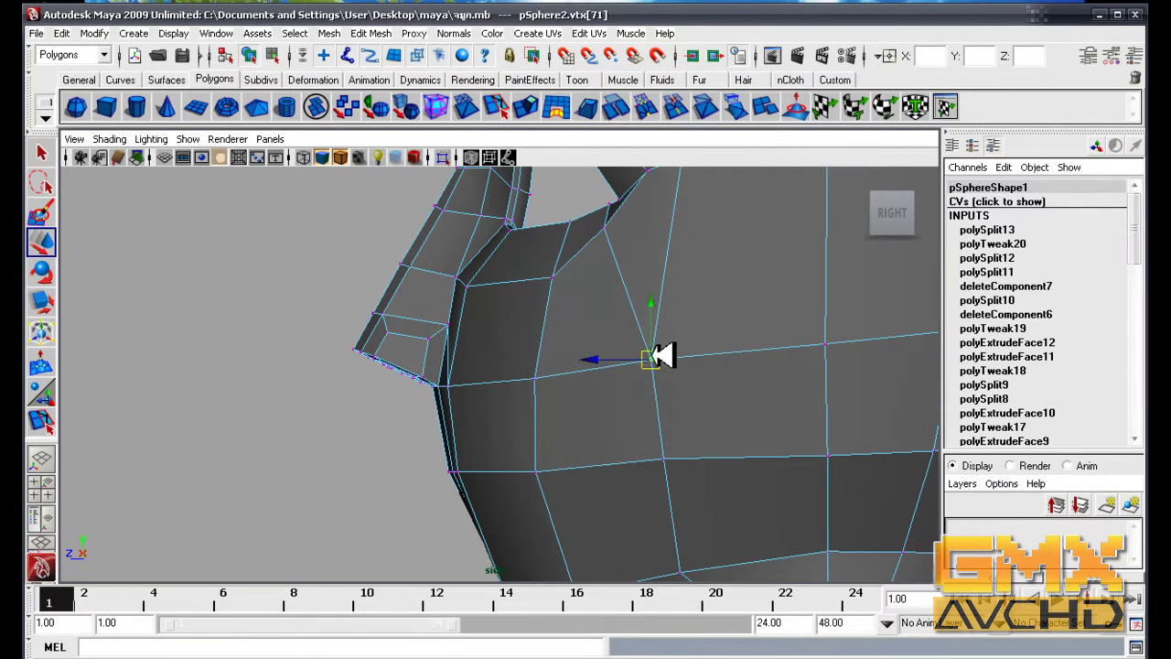
{"action": "left_click_drag", "start_coordinate": [701, 492], "coordinate": [668, 462]}
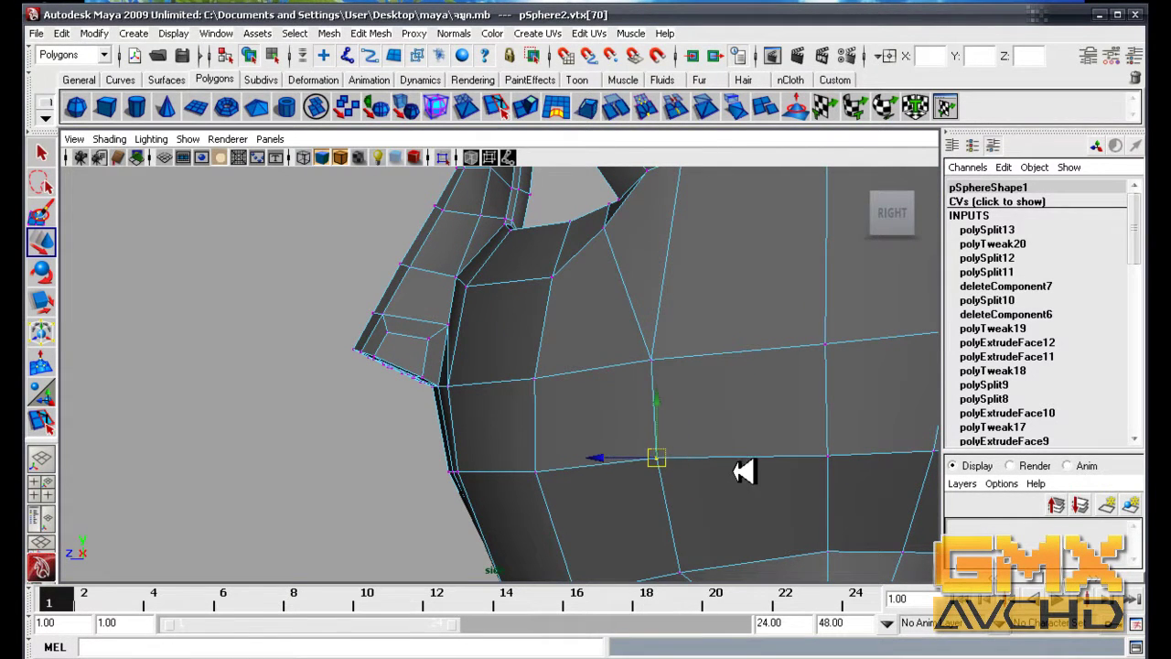
{"action": "key", "text": "space"}
{"action": "left_click_drag", "start_coordinate": [560, 384], "coordinate": [556, 432]}
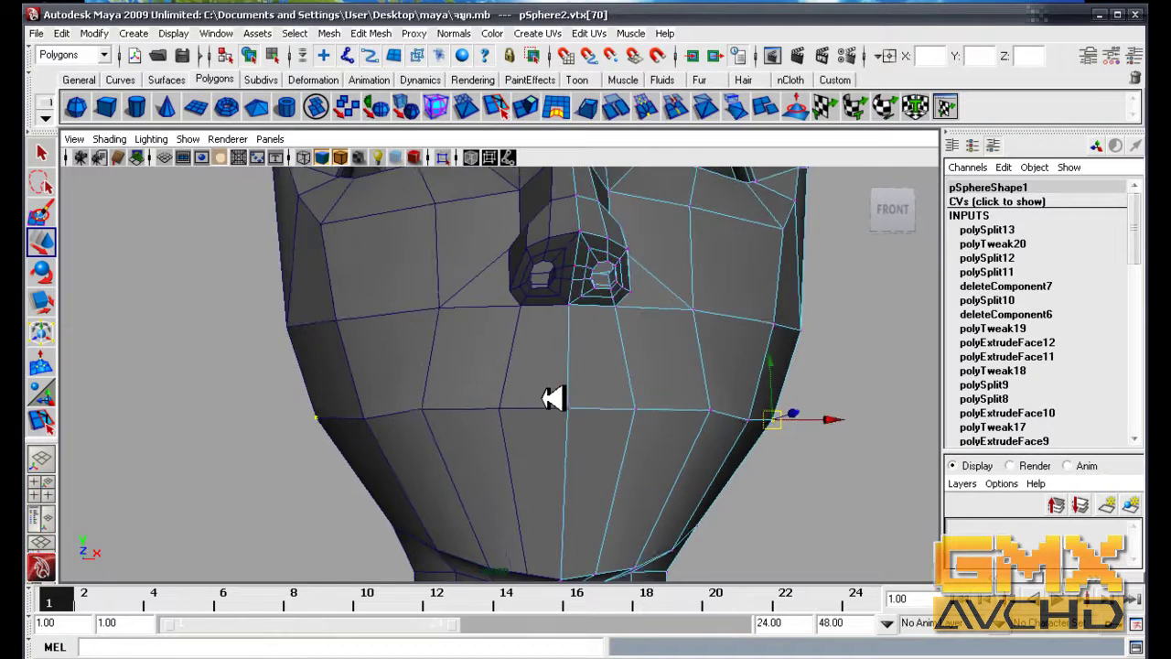
{"action": "right_click_drag", "start_coordinate": [553, 398], "coordinate": [666, 418], "text": "alt"}
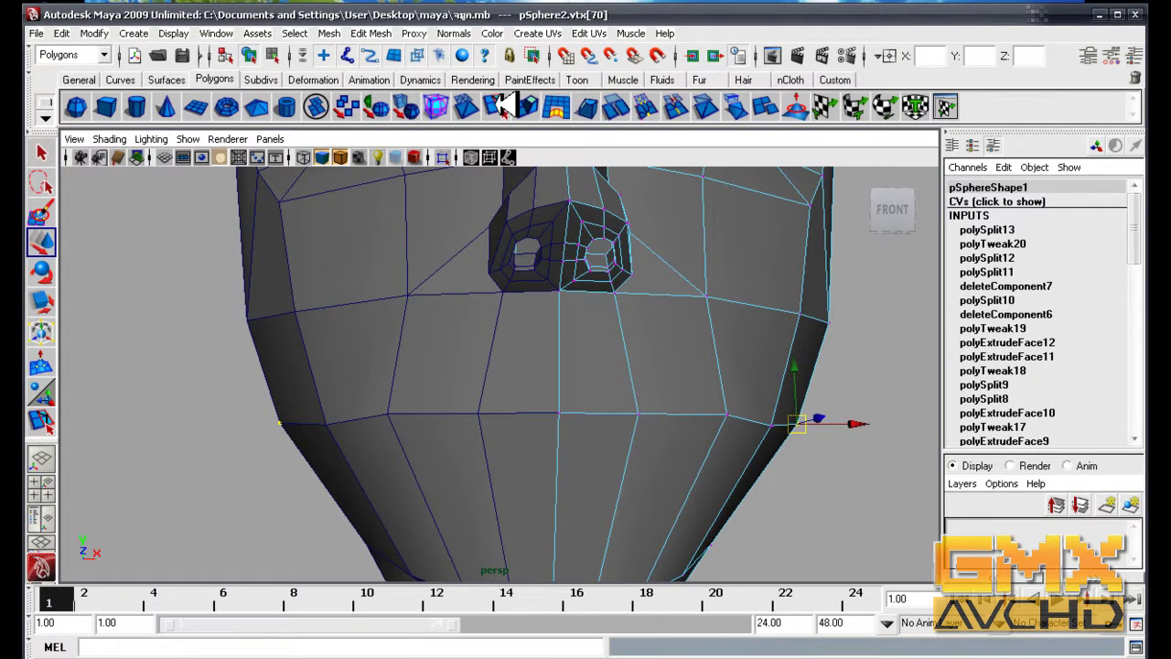
{"action": "left_click", "coordinate": [502, 103]}
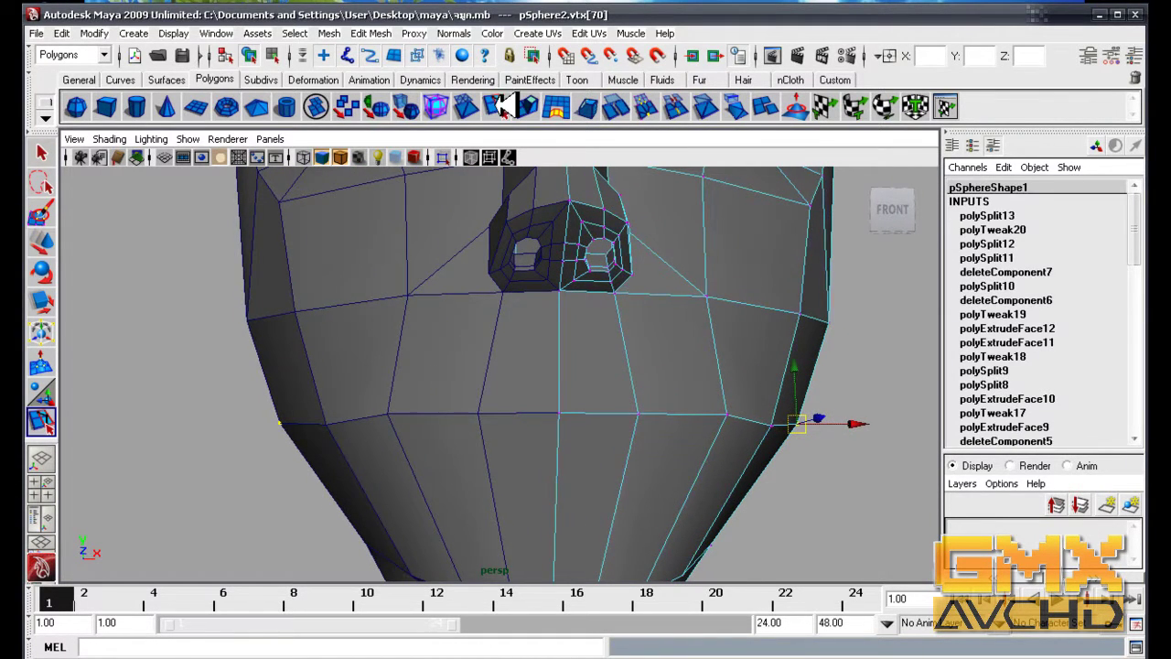
- Cut a curved edge from the mouth centre around the corner to outline the lip
{"action": "left_click", "coordinate": [559, 385]}
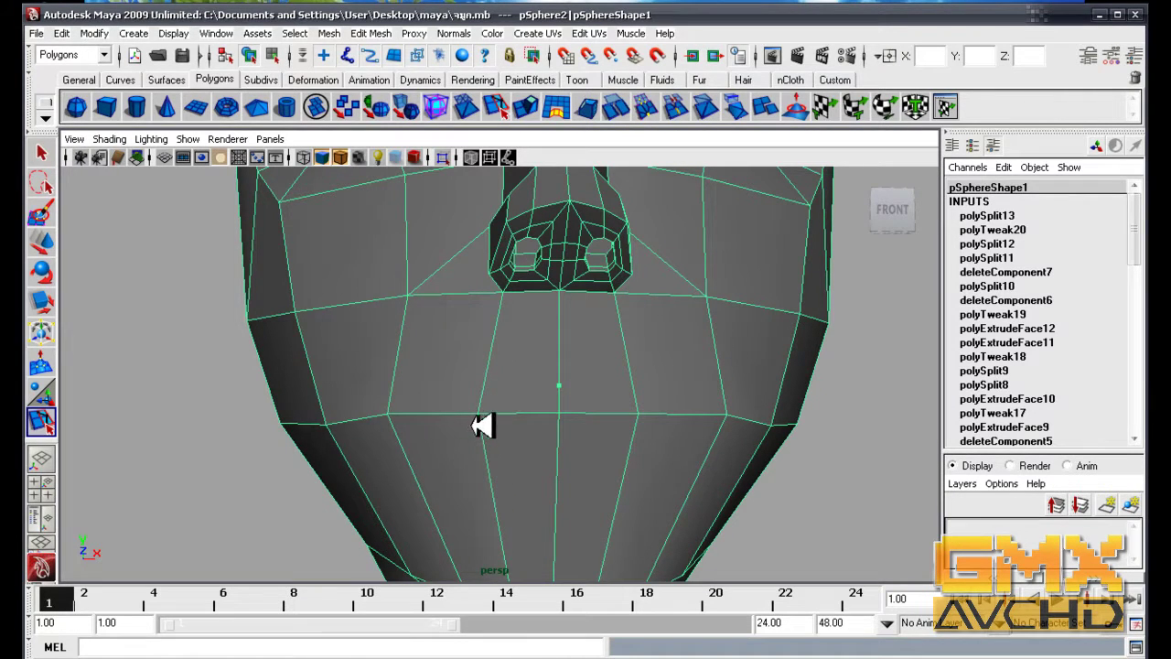
{"action": "left_click", "coordinate": [560, 382]}
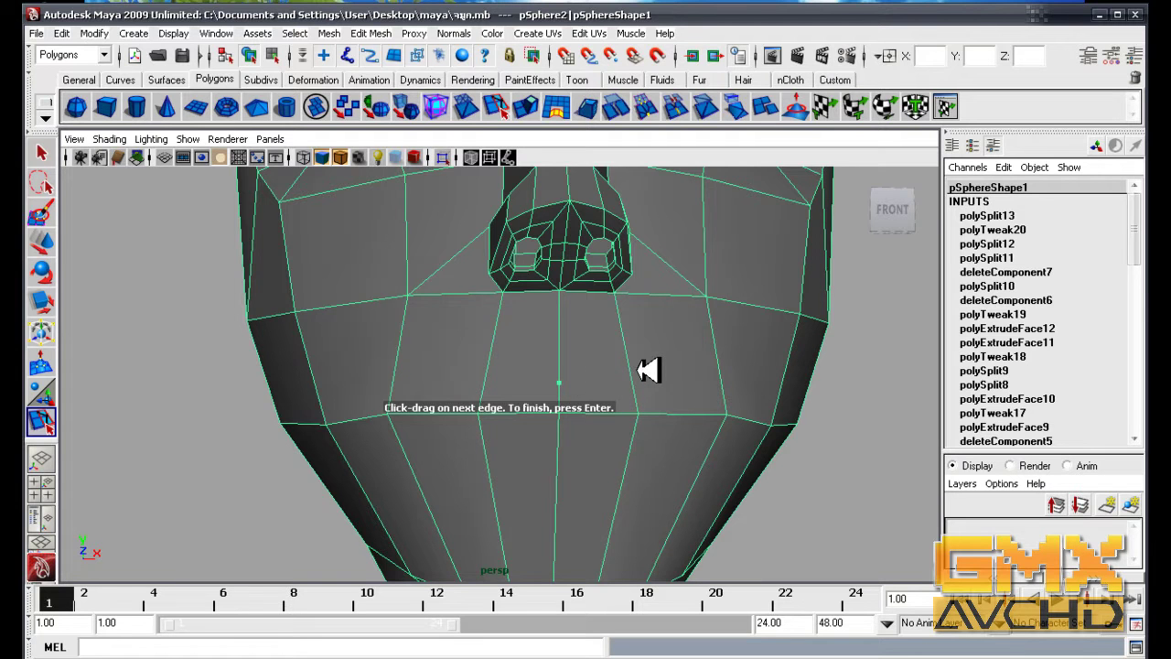
{"action": "left_click_drag", "start_coordinate": [644, 375], "coordinate": [658, 411], "text": "alt"}
{"action": "left_click", "coordinate": [671, 412]}
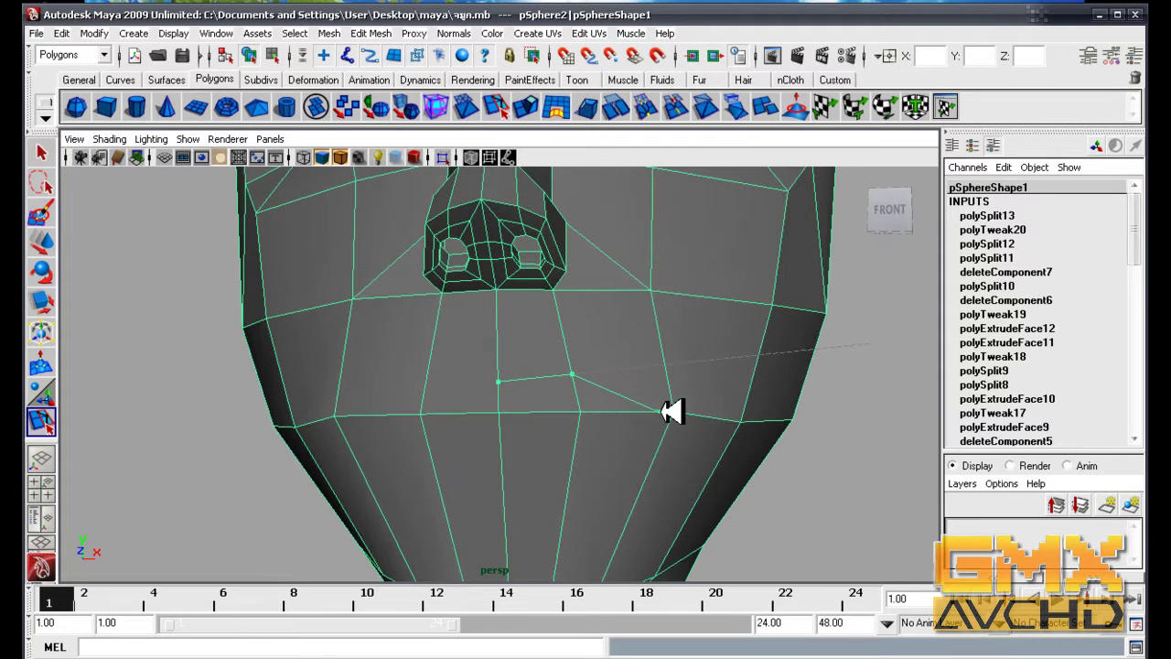
{"action": "left_click", "coordinate": [662, 412]}
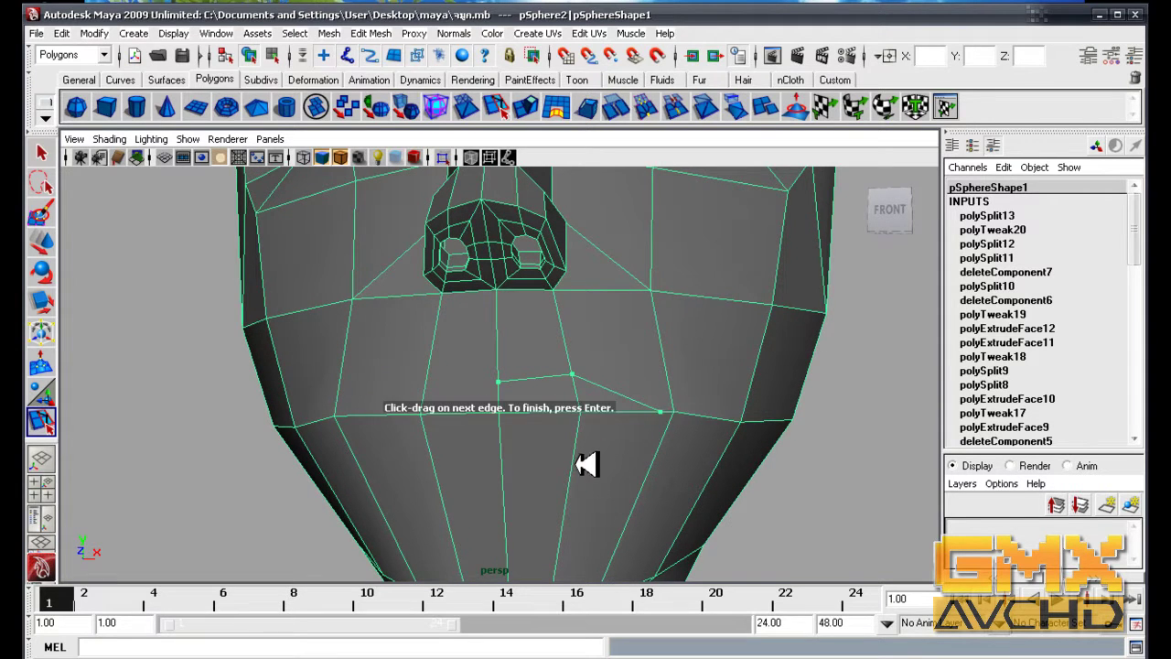
{"action": "left_click", "coordinate": [572, 472]}
{"action": "left_click", "coordinate": [586, 476]}
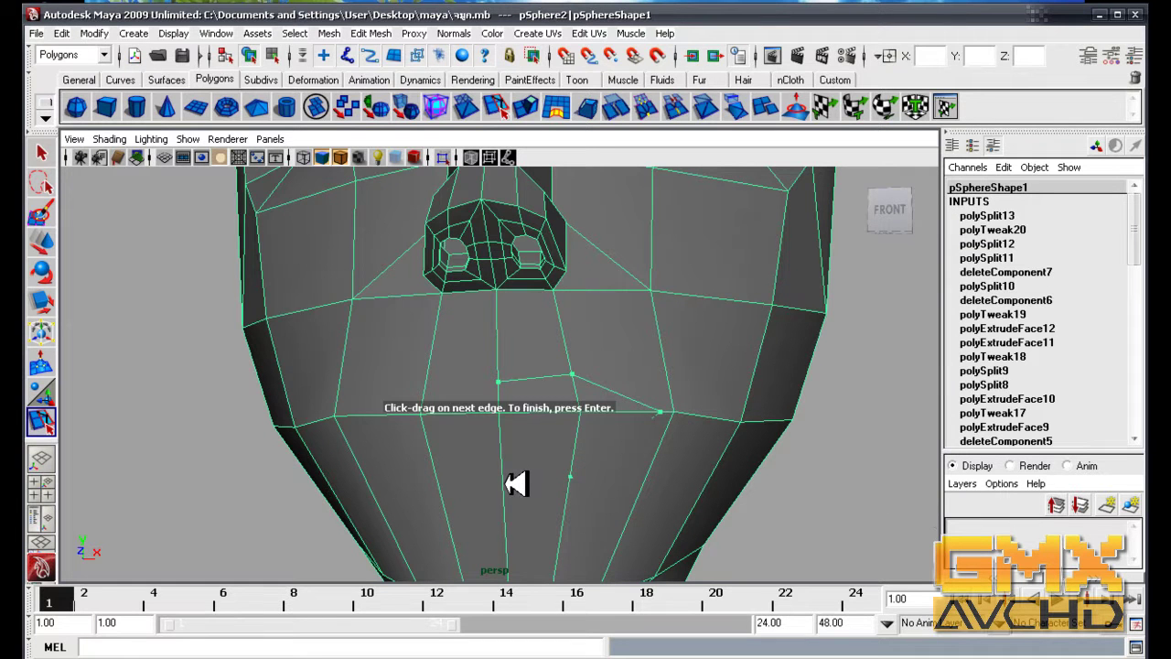
{"action": "key", "text": "Return"}
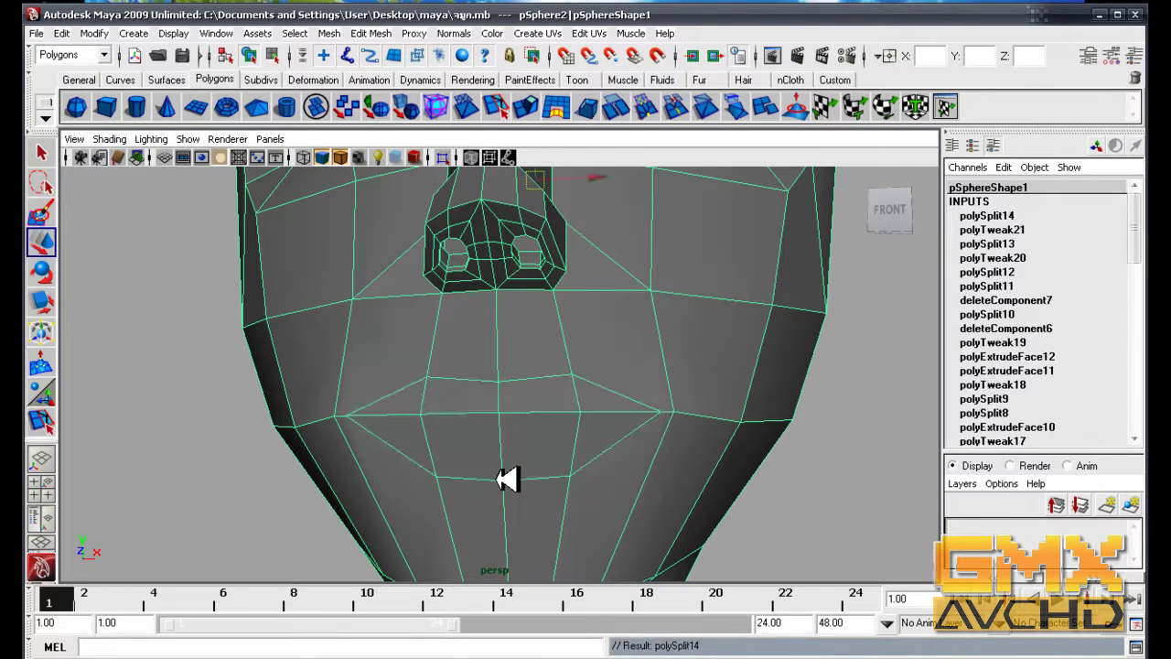
- Cut a second curved edge along the lower lip to complete the lens-shaped mouth loop
{"action": "mouse_move", "coordinate": [503, 482]}
{"action": "left_mouse_down", "text": "alt"}
{"action": "mouse_move", "coordinate": [522, 497]}
{"action": "mouse_move", "coordinate": [560, 496]}
{"action": "left_mouse_up", "text": "alt"}
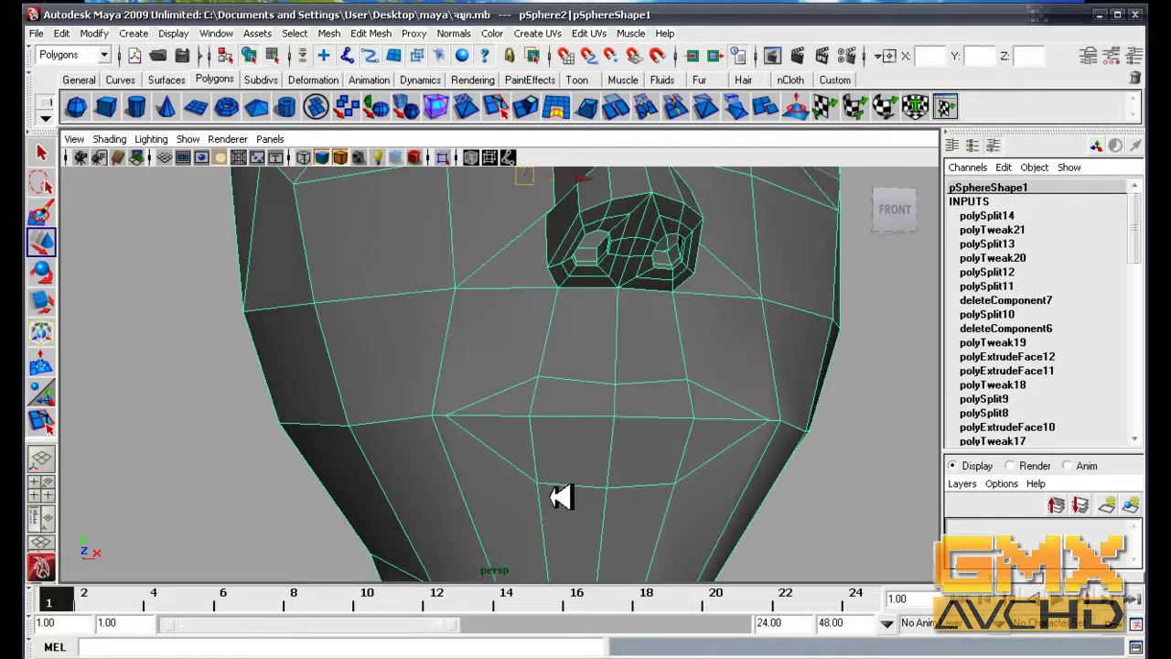
{"action": "left_click", "coordinate": [810, 522]}
{"action": "left_click", "coordinate": [424, 353]}
{"action": "left_click_drag", "start_coordinate": [424, 353], "coordinate": [525, 434], "text": "alt"}
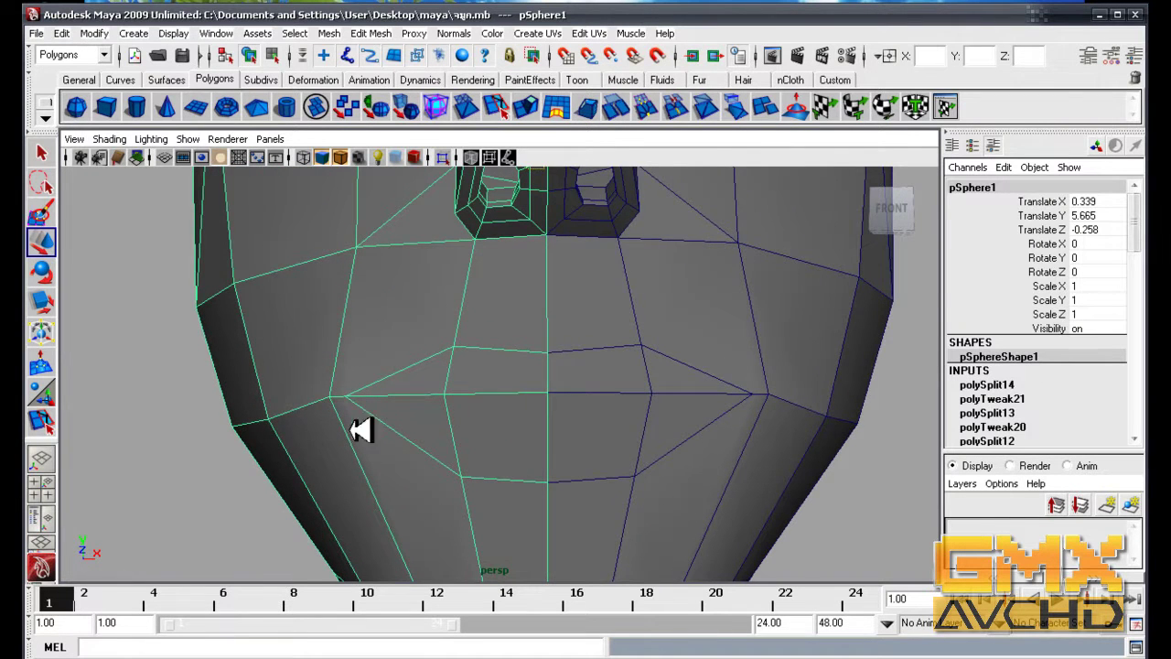
{"action": "left_click", "coordinate": [52, 420]}
{"action": "left_click_drag", "start_coordinate": [326, 434], "coordinate": [363, 441], "text": "alt"}
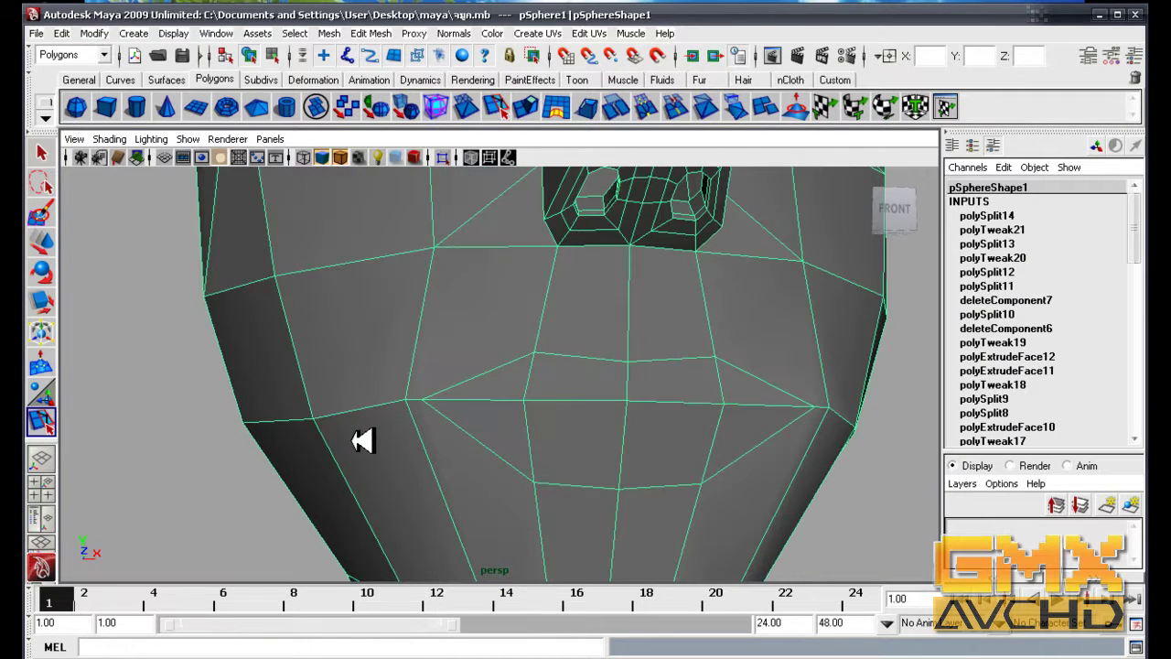
{"action": "left_click", "coordinate": [440, 399]}
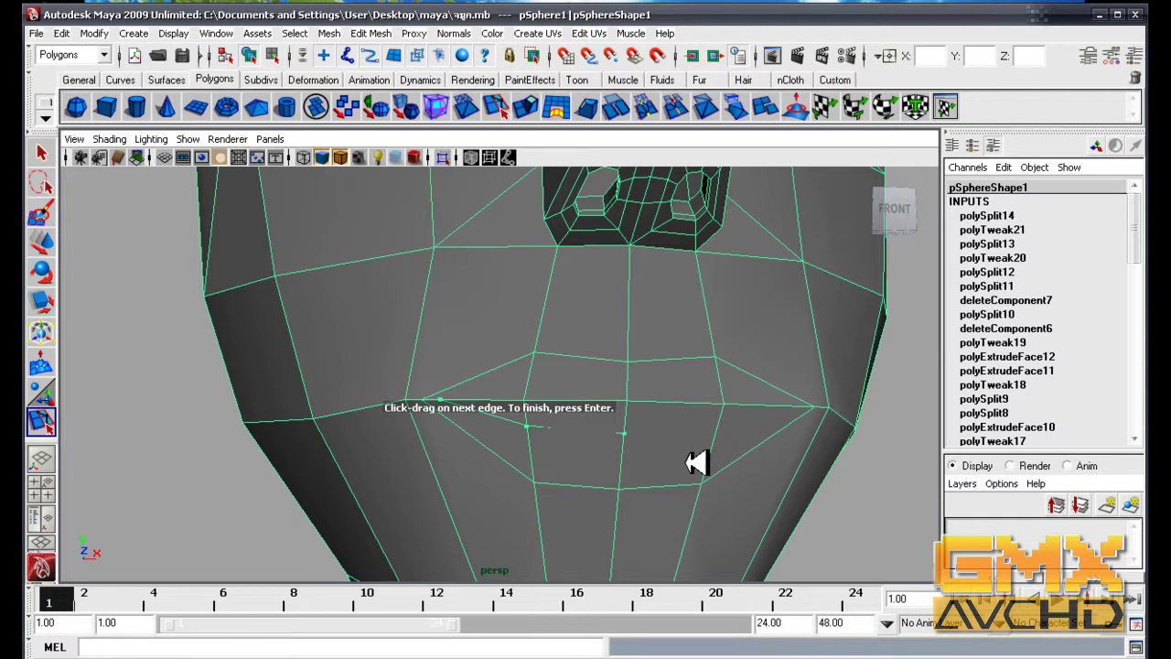
{"action": "key", "text": "Return"}
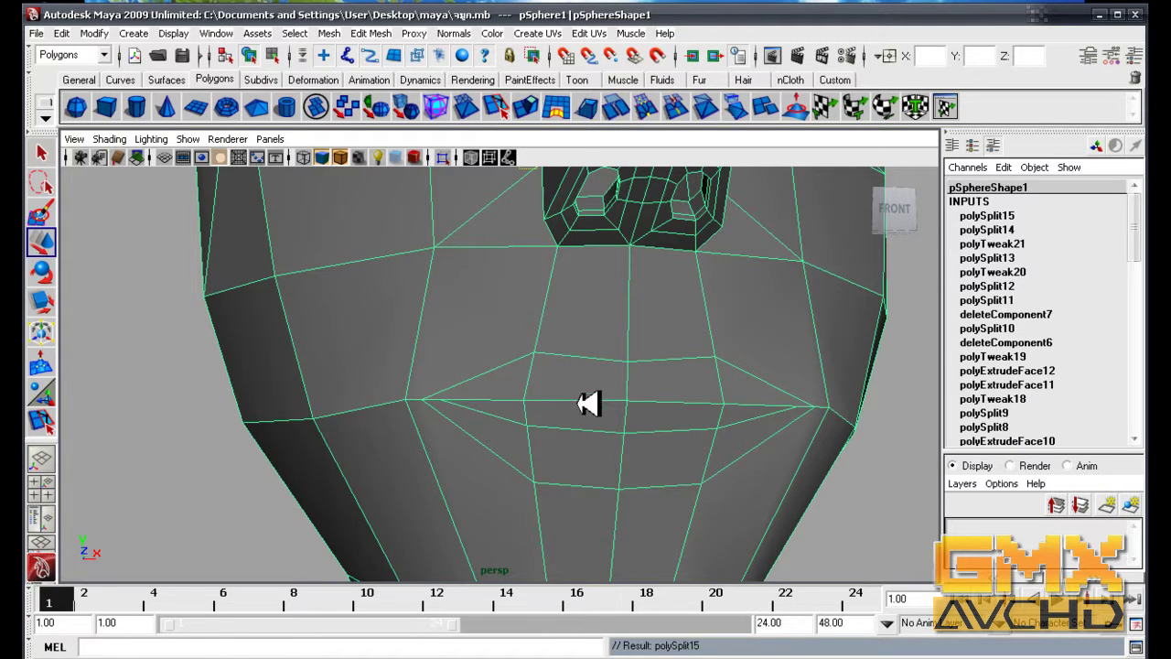
- In front view, select the mouth corner vertex and its mirror and slide them across the face
{"action": "right_click_drag", "start_coordinate": [732, 445], "coordinate": [525, 440], "text": "alt"}
{"action": "left_click_drag", "start_coordinate": [525, 439], "coordinate": [556, 465], "text": "alt"}
{"action": "right_click_drag", "start_coordinate": [556, 465], "coordinate": [693, 517], "text": "alt"}
{"action": "middle_click_drag", "start_coordinate": [692, 518], "coordinate": [509, 418], "text": "alt"}
{"action": "key", "text": "space"}
{"action": "left_click_drag", "start_coordinate": [509, 418], "coordinate": [541, 457]}
{"action": "mouse_move", "coordinate": [541, 457]}
{"action": "middle_mouse_down", "text": "alt"}
{"action": "mouse_move", "coordinate": [562, 418]}
{"action": "mouse_move", "coordinate": [662, 387]}
{"action": "mouse_move", "coordinate": [478, 317]}
{"action": "middle_mouse_up", "text": "alt"}
{"action": "right_click_drag", "start_coordinate": [468, 319], "coordinate": [386, 295]}
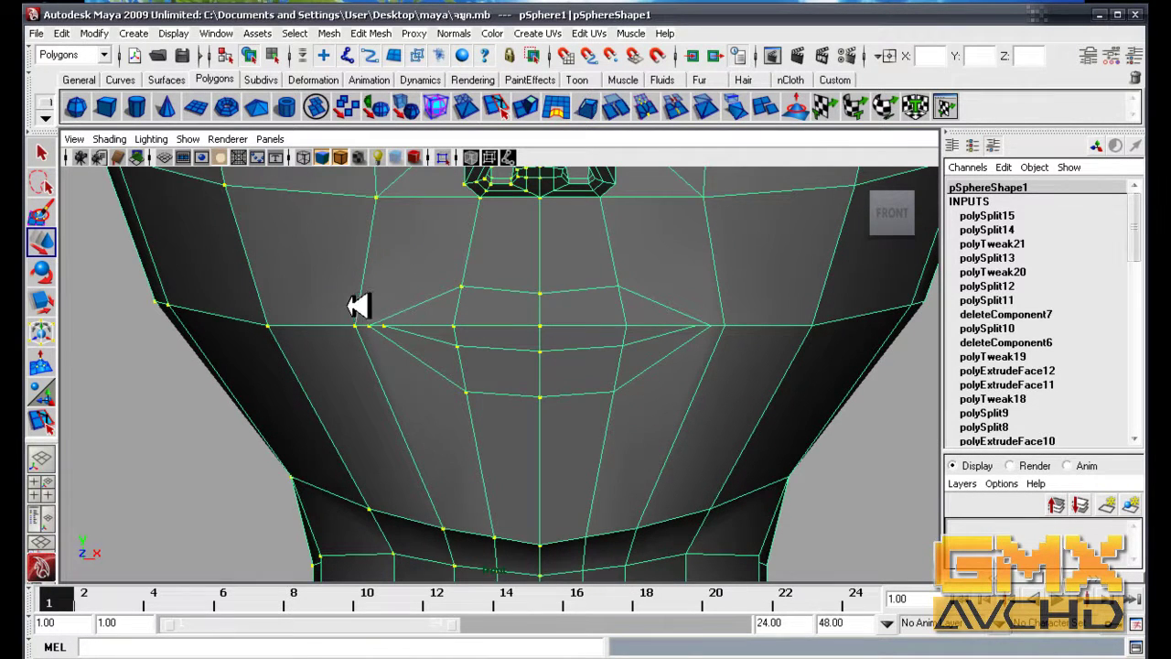
{"action": "left_click_drag", "start_coordinate": [440, 355], "coordinate": [439, 354]}
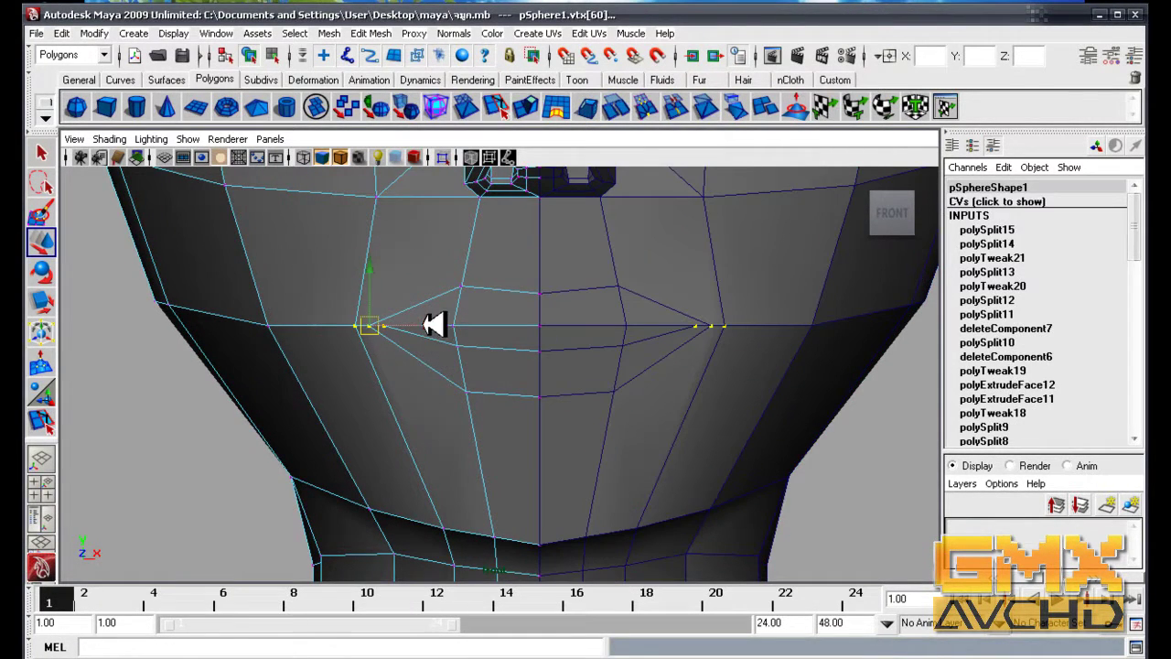
{"action": "middle_click_drag", "start_coordinate": [435, 325], "coordinate": [452, 327]}
- Pull the lip outline vertices inward symmetrically and check the mouth corners from an angle
{"action": "left_click_drag", "start_coordinate": [510, 413], "coordinate": [455, 335]}
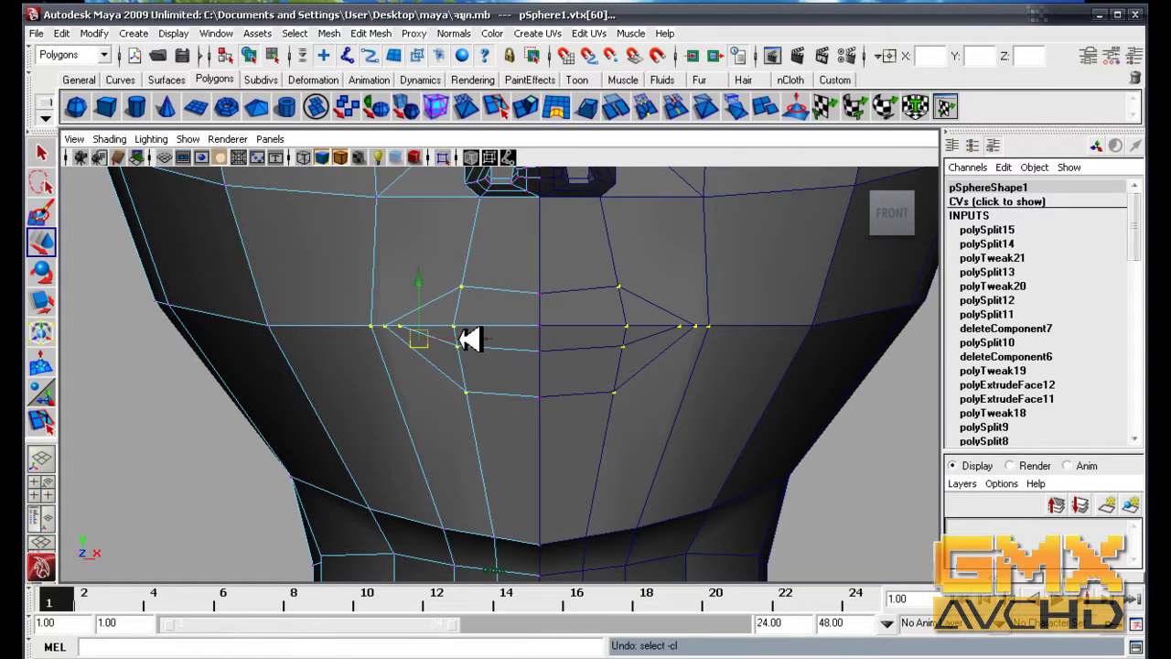
{"action": "middle_click_drag", "start_coordinate": [476, 341], "coordinate": [482, 338]}
{"action": "key", "text": "space"}
{"action": "mouse_move", "coordinate": [538, 337]}
{"action": "left_mouse_down", "text": "alt"}
{"action": "mouse_move", "coordinate": [627, 366]}
{"action": "mouse_move", "coordinate": [497, 382]}
{"action": "mouse_move", "coordinate": [497, 397]}
{"action": "left_mouse_up", "text": "alt"}
{"action": "scroll", "coordinate": [497, 397], "scroll_direction": "up", "scroll_amount": 2}
{"action": "middle_click_drag", "start_coordinate": [443, 407], "coordinate": [452, 407]}
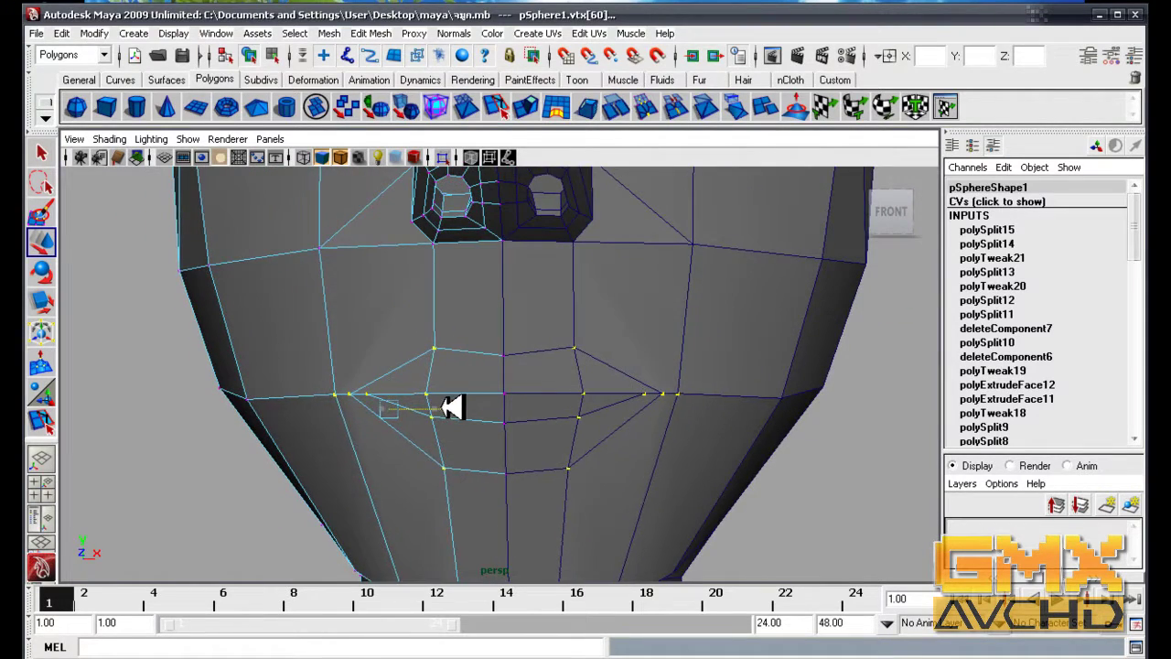
{"action": "mouse_move", "coordinate": [452, 407]}
{"action": "left_mouse_down", "text": "alt"}
{"action": "mouse_move", "coordinate": [591, 431]}
{"action": "mouse_move", "coordinate": [580, 426]}
{"action": "mouse_move", "coordinate": [622, 418]}
{"action": "mouse_move", "coordinate": [615, 437]}
{"action": "left_mouse_up", "text": "alt"}
{"action": "mouse_move", "coordinate": [615, 436]}
{"action": "right_mouse_down", "text": "alt"}
{"action": "mouse_move", "coordinate": [646, 515]}
{"action": "mouse_move", "coordinate": [596, 411]}
{"action": "mouse_move", "coordinate": [517, 359]}
{"action": "right_mouse_up", "text": "alt"}
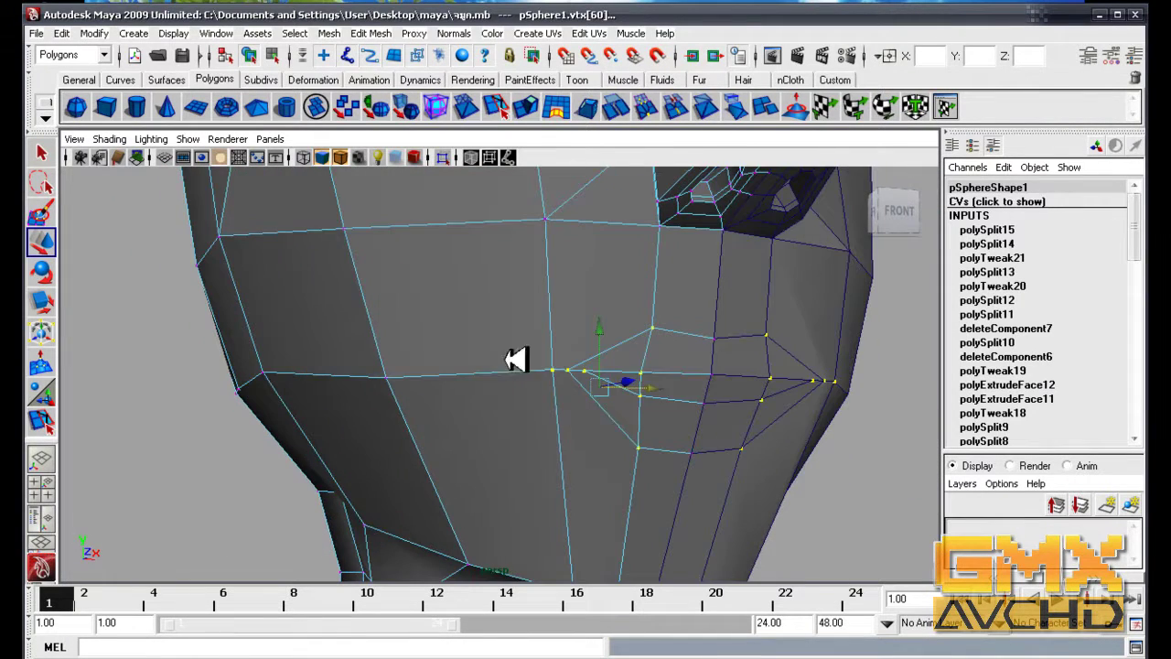
{"action": "mouse_move", "coordinate": [619, 424]}
{"action": "left_mouse_down", "text": "alt"}
{"action": "mouse_move", "coordinate": [743, 490]}
{"action": "mouse_move", "coordinate": [691, 485]}
{"action": "mouse_move", "coordinate": [596, 363]}
{"action": "left_mouse_up", "text": "alt"}
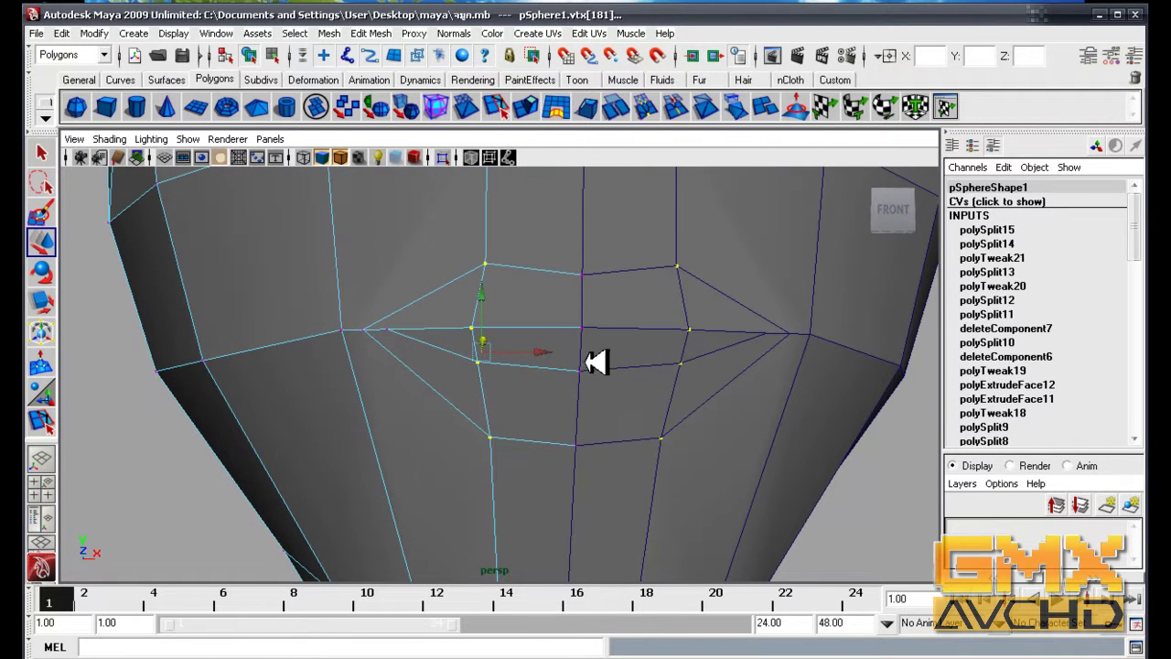
- Select the two mouth-slit faces, extrude them, and push them 0.261 units into the head
{"action": "right_click", "coordinate": [561, 330]}
{"action": "left_click", "coordinate": [562, 368]}
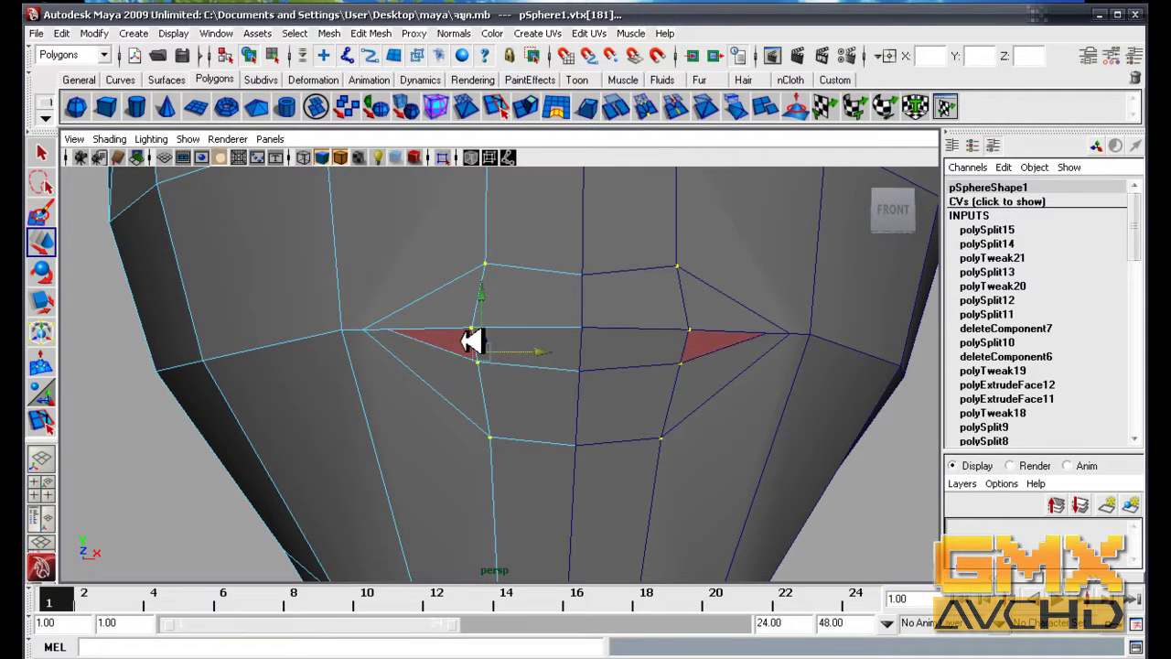
{"action": "left_click", "coordinate": [540, 354]}
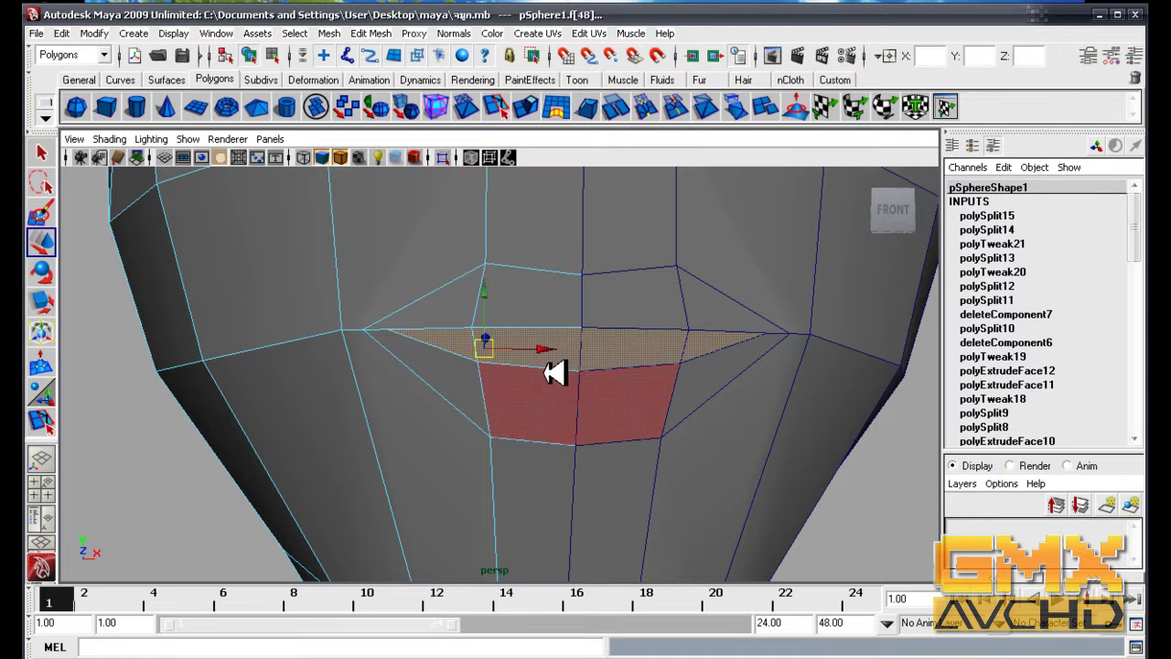
{"action": "left_click", "coordinate": [556, 368]}
{"action": "mouse_move", "coordinate": [701, 426]}
{"action": "left_mouse_down", "text": "alt"}
{"action": "mouse_move", "coordinate": [628, 400]}
{"action": "mouse_move", "coordinate": [792, 341]}
{"action": "left_mouse_up", "text": "alt"}
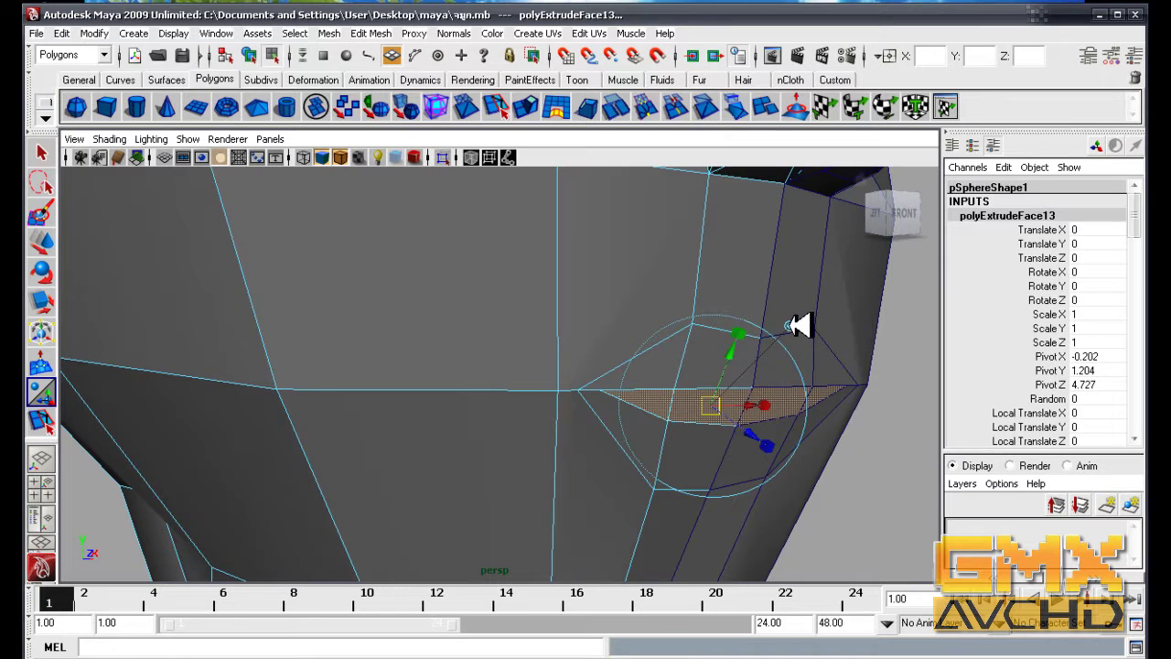
{"action": "left_click", "coordinate": [791, 327]}
{"action": "mouse_move", "coordinate": [765, 418]}
{"action": "left_mouse_down", "text": "alt"}
{"action": "mouse_move", "coordinate": [706, 400]}
{"action": "mouse_move", "coordinate": [692, 304]}
{"action": "mouse_move", "coordinate": [714, 387]}
{"action": "mouse_move", "coordinate": [740, 413]}
{"action": "mouse_move", "coordinate": [628, 375]}
{"action": "mouse_move", "coordinate": [541, 365]}
{"action": "mouse_move", "coordinate": [662, 369]}
{"action": "mouse_move", "coordinate": [627, 379]}
{"action": "mouse_move", "coordinate": [803, 431]}
{"action": "left_mouse_up", "text": "alt"}
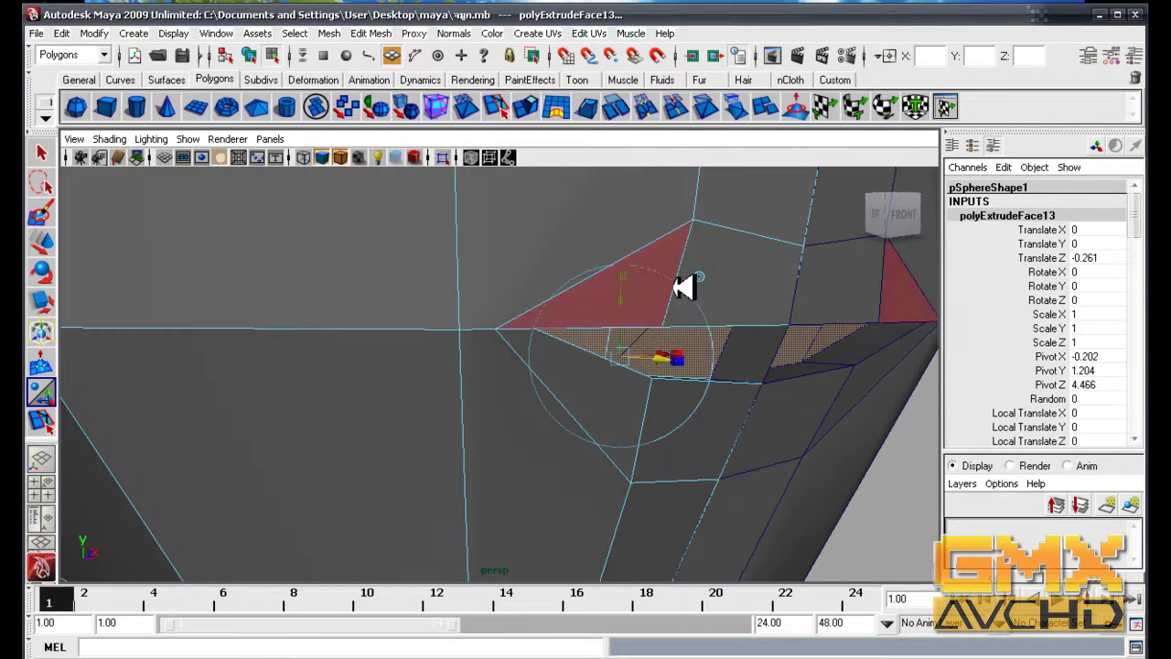
- Extrude the mouth faces again, scale them smaller, and push them back to Translate Z -0.433
{"action": "left_click", "coordinate": [528, 107]}
{"action": "left_click_drag", "start_coordinate": [640, 340], "coordinate": [784, 426], "text": "alt"}
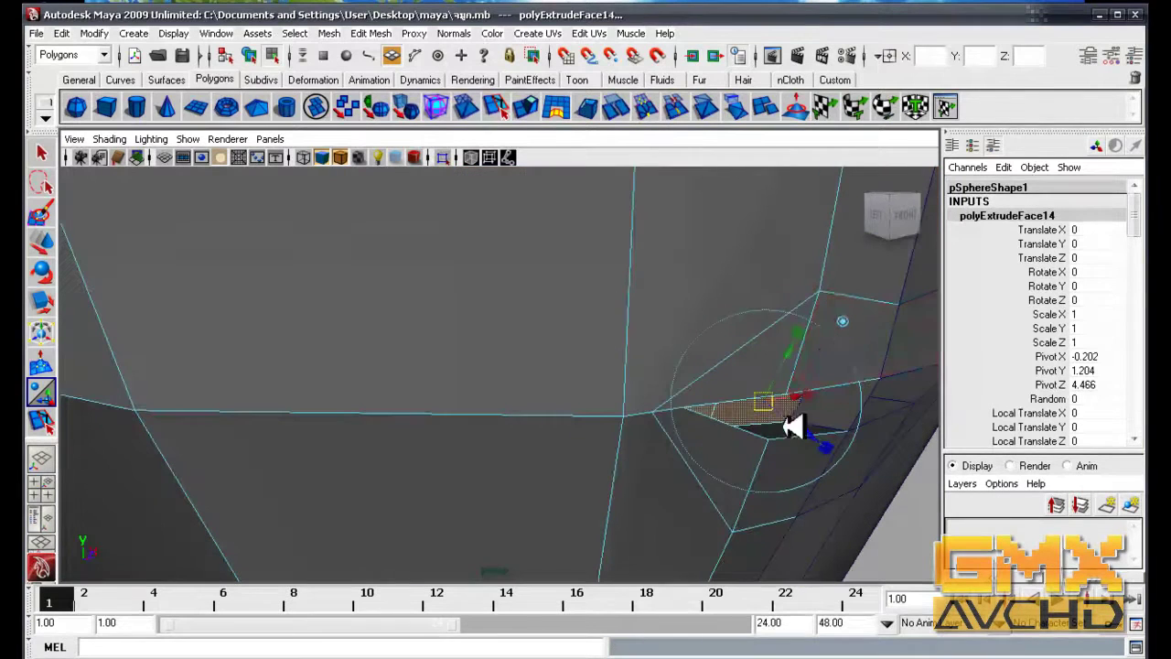
{"action": "mouse_move", "coordinate": [850, 336]}
{"action": "left_mouse_down", "text": "alt"}
{"action": "mouse_move", "coordinate": [811, 434]}
{"action": "mouse_move", "coordinate": [739, 406]}
{"action": "mouse_move", "coordinate": [700, 397]}
{"action": "mouse_move", "coordinate": [711, 410]}
{"action": "mouse_move", "coordinate": [580, 376]}
{"action": "left_mouse_up", "text": "alt"}
{"action": "key", "text": "r"}
{"action": "mouse_move", "coordinate": [418, 348]}
{"action": "left_mouse_down"}
{"action": "mouse_move", "coordinate": [339, 348]}
{"action": "mouse_move", "coordinate": [497, 350]}
{"action": "left_mouse_up"}
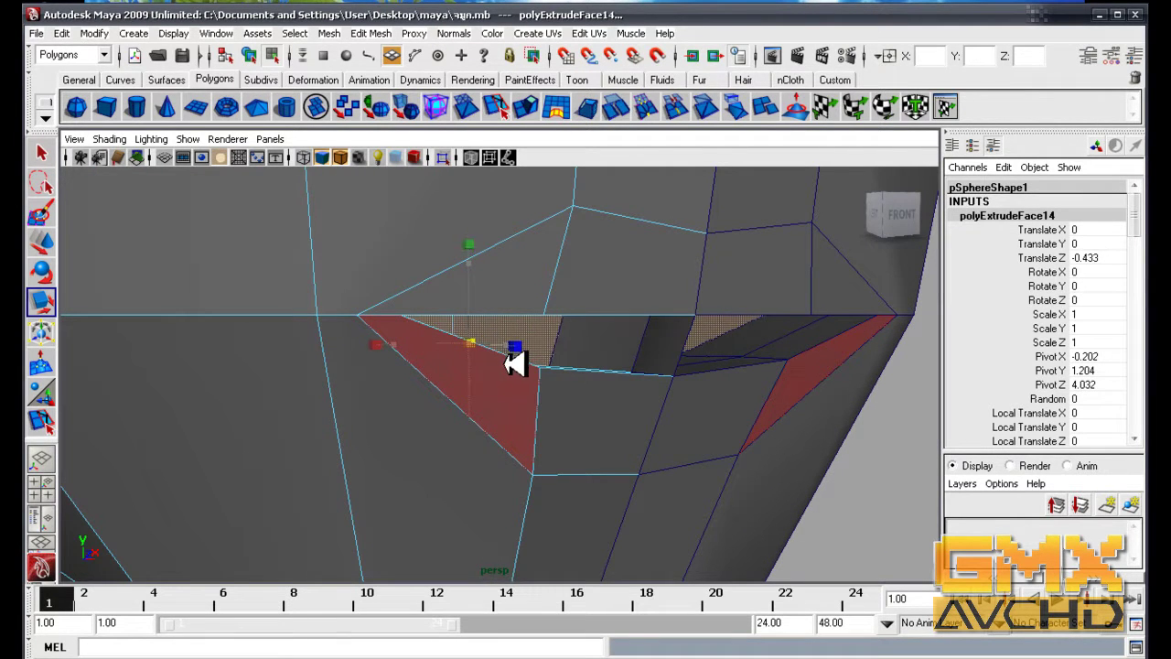
{"action": "mouse_move", "coordinate": [541, 382]}
{"action": "left_mouse_down", "text": "alt"}
{"action": "mouse_move", "coordinate": [399, 387]}
{"action": "mouse_move", "coordinate": [496, 369]}
{"action": "mouse_move", "coordinate": [439, 356]}
{"action": "left_mouse_up", "text": "alt"}
{"action": "key", "text": "w"}
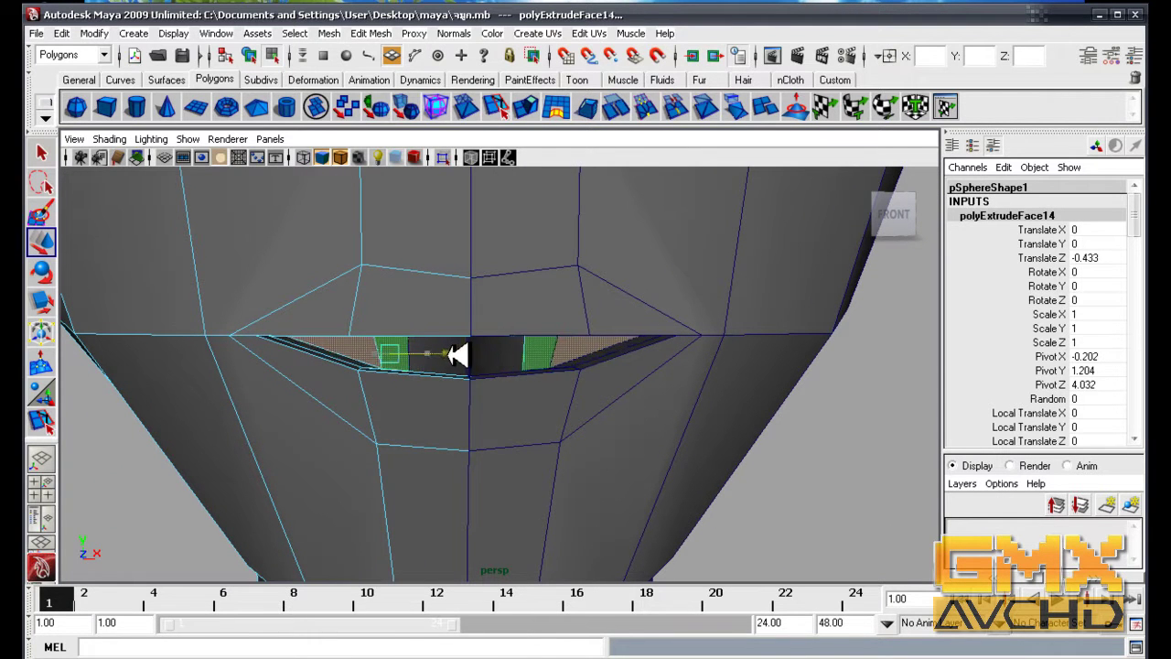
{"action": "mouse_move", "coordinate": [554, 393]}
{"action": "left_mouse_down", "text": "alt"}
{"action": "mouse_move", "coordinate": [588, 393]}
{"action": "mouse_move", "coordinate": [586, 381]}
{"action": "mouse_move", "coordinate": [450, 396]}
{"action": "mouse_move", "coordinate": [731, 449]}
{"action": "mouse_move", "coordinate": [627, 433]}
{"action": "mouse_move", "coordinate": [483, 360]}
{"action": "left_mouse_up", "text": "alt"}
{"action": "left_click", "coordinate": [585, 382]}
{"action": "left_click", "coordinate": [482, 360]}
- Deselect the lip face, zoom in on the cheek and lip, and activate the Split Polygon Tool
{"action": "left_click", "coordinate": [483, 361]}
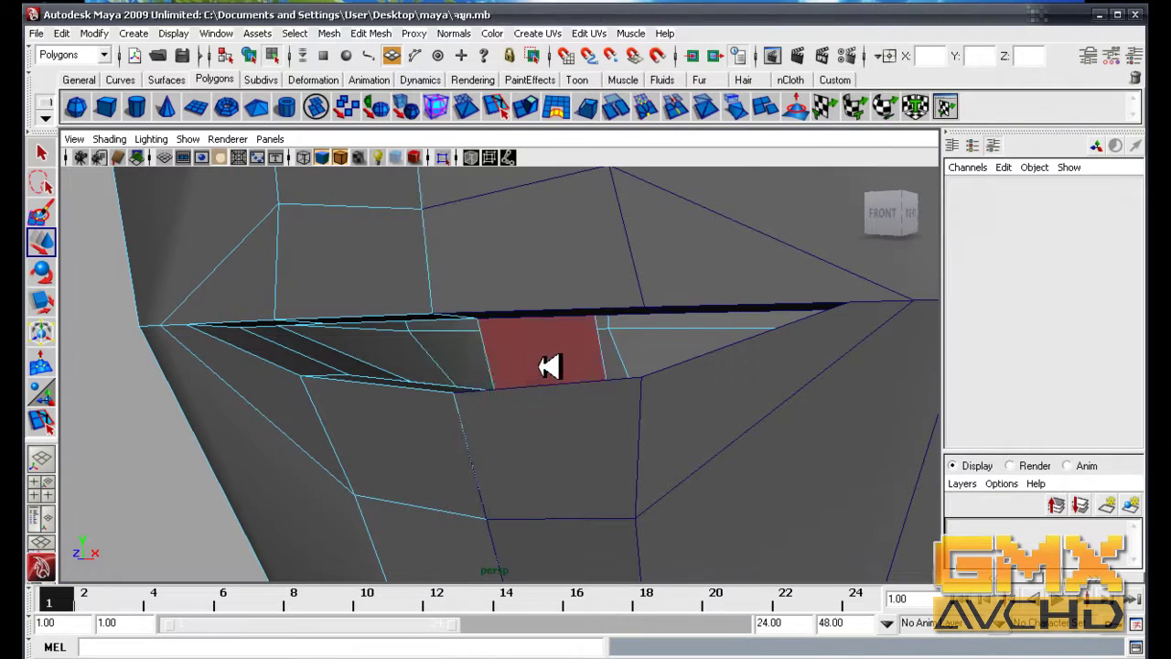
{"action": "mouse_move", "coordinate": [583, 353]}
{"action": "left_mouse_down", "text": "alt"}
{"action": "mouse_move", "coordinate": [622, 375]}
{"action": "mouse_move", "coordinate": [492, 403]}
{"action": "mouse_move", "coordinate": [683, 437]}
{"action": "mouse_move", "coordinate": [627, 421]}
{"action": "mouse_move", "coordinate": [512, 499]}
{"action": "mouse_move", "coordinate": [577, 525]}
{"action": "mouse_move", "coordinate": [590, 476]}
{"action": "left_mouse_up", "text": "alt"}
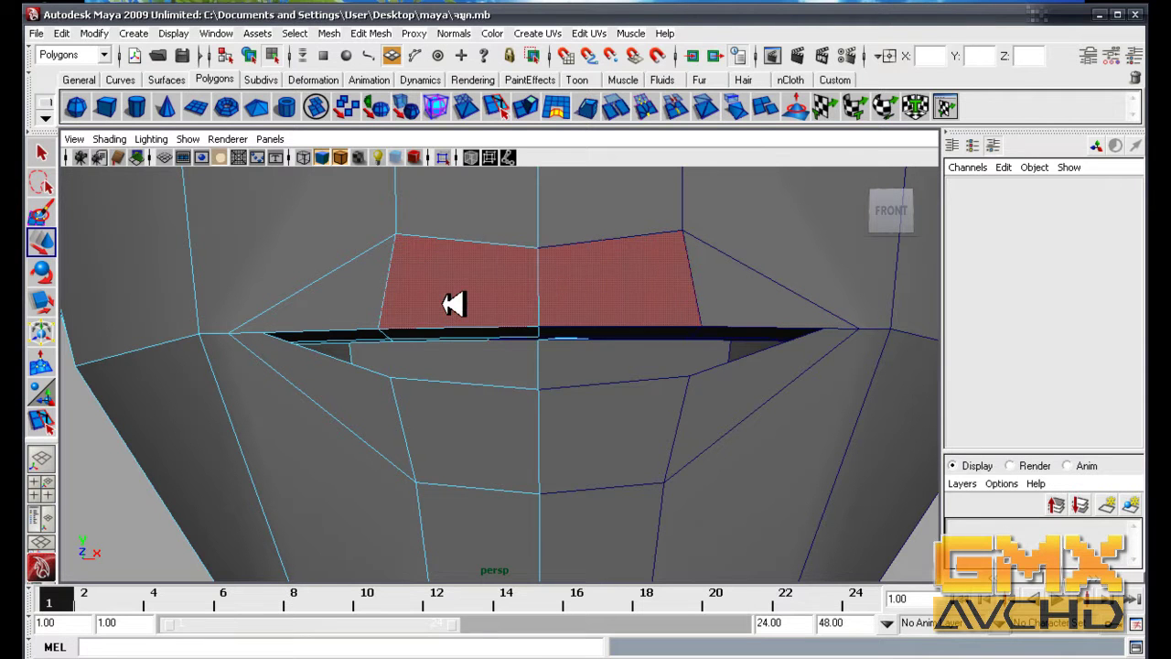
{"action": "left_click", "coordinate": [504, 107]}
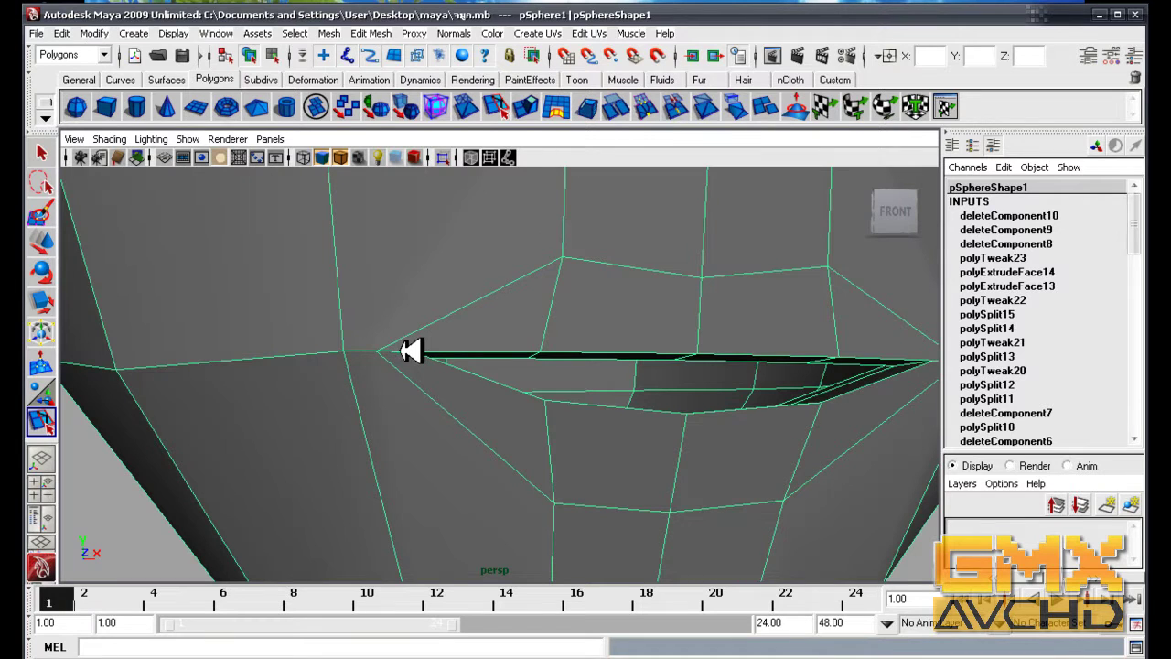
- Cut an edge from the mouth corner across three edges below the lower lip
{"action": "left_click", "coordinate": [401, 351]}
{"action": "left_click", "coordinate": [550, 310]}
{"action": "left_click", "coordinate": [701, 313]}
{"action": "key", "text": "Return"}
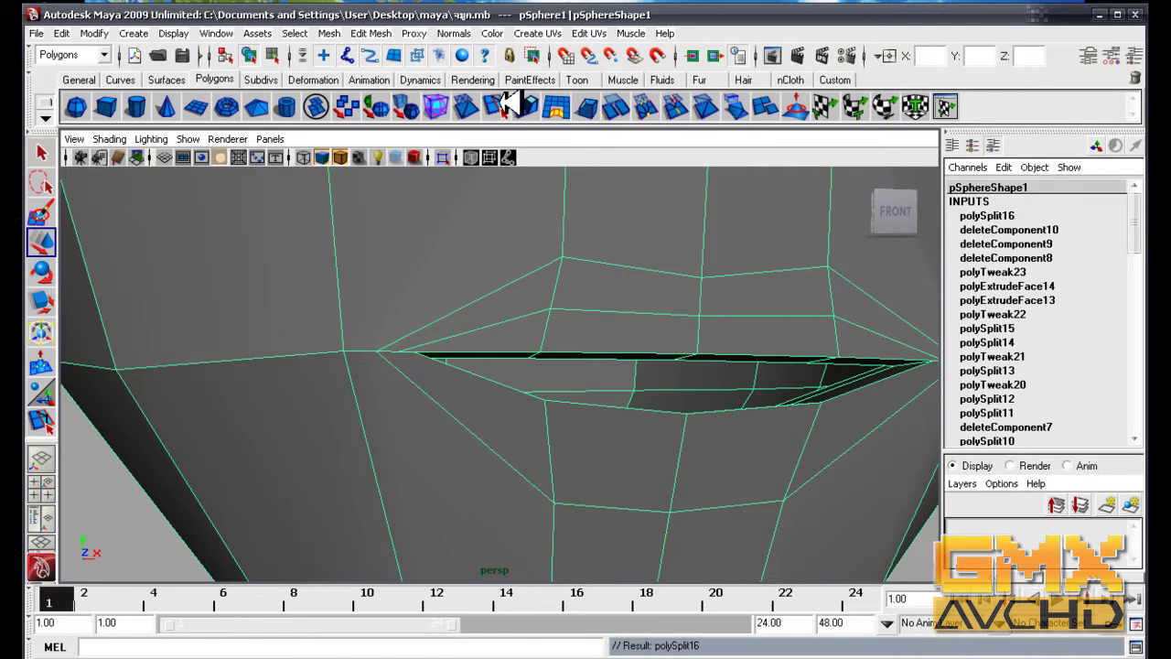
- Cut a second edge from the mouth corner further below the lower lip, then frame it in side view
{"action": "left_click", "coordinate": [501, 103]}
{"action": "left_click", "coordinate": [399, 351]}
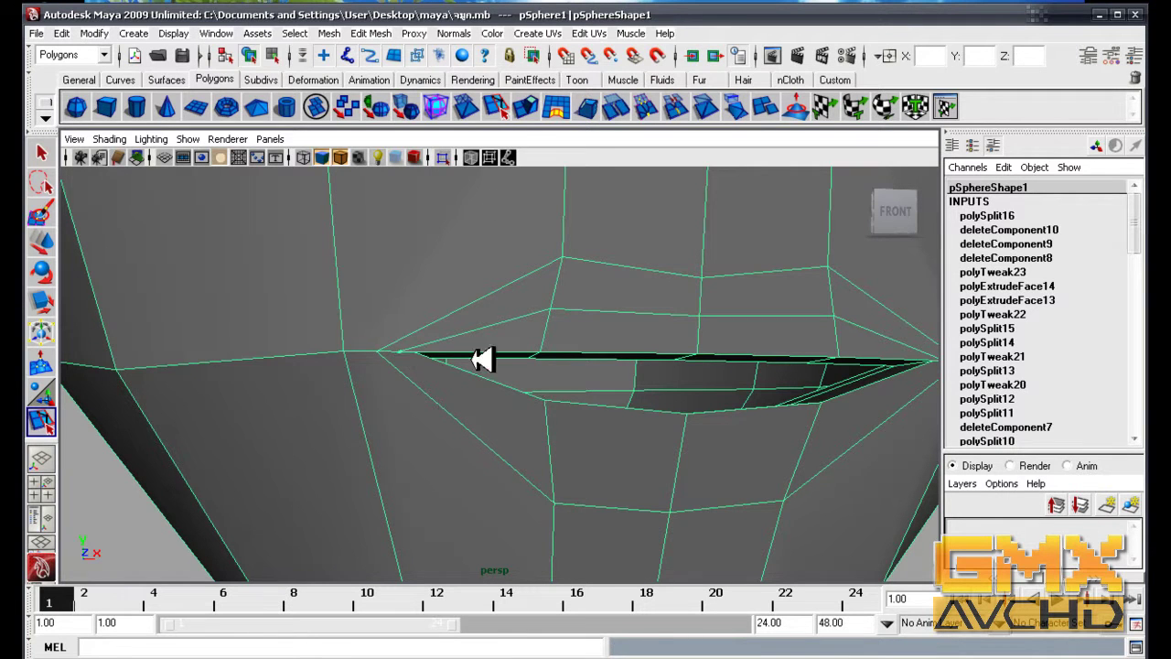
{"action": "left_click", "coordinate": [550, 448]}
{"action": "left_click", "coordinate": [678, 465]}
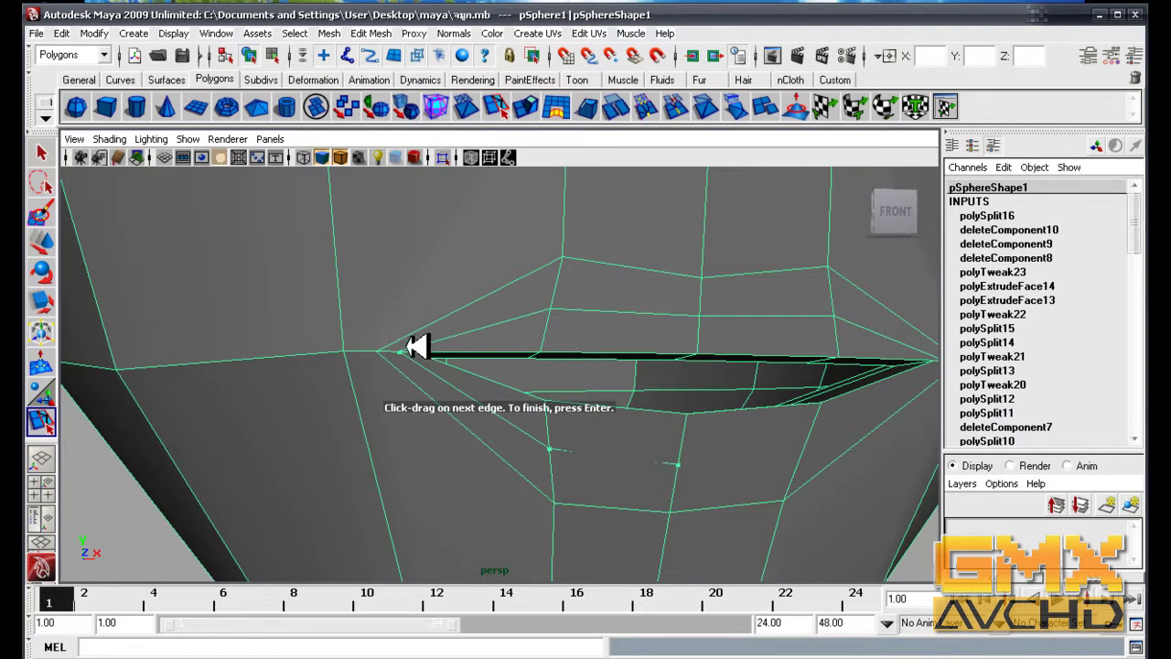
{"action": "left_click_drag", "start_coordinate": [411, 355], "coordinate": [339, 420], "text": "alt"}
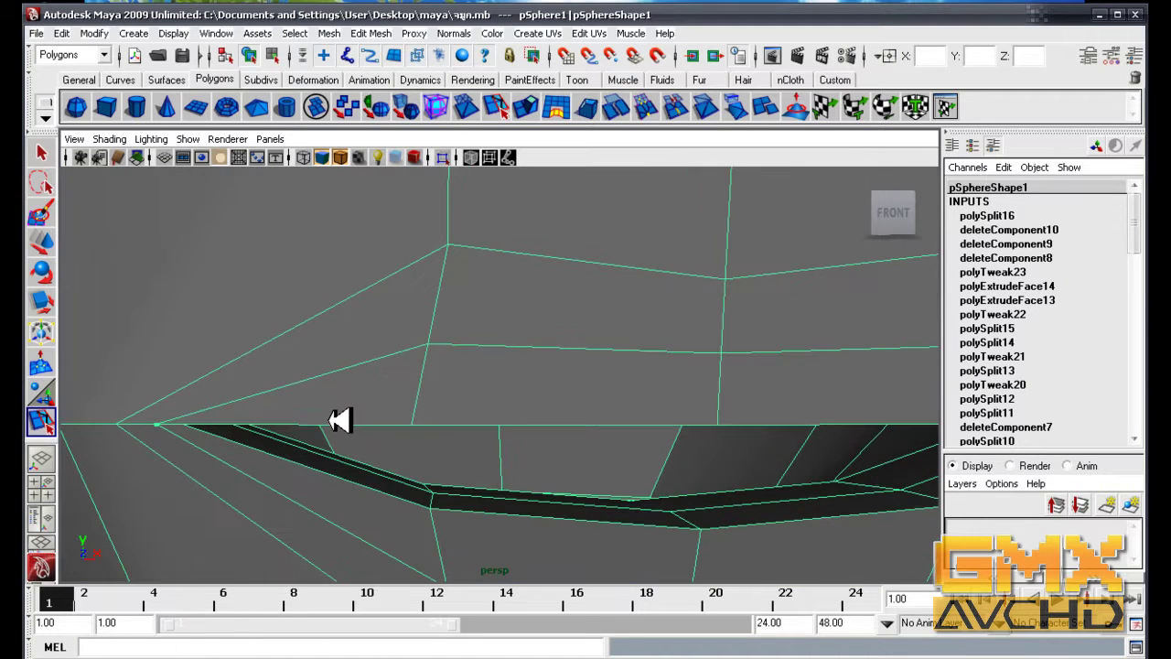
{"action": "mouse_move", "coordinate": [219, 430]}
{"action": "left_mouse_down", "text": "alt"}
{"action": "mouse_move", "coordinate": [557, 406]}
{"action": "mouse_move", "coordinate": [555, 473]}
{"action": "left_mouse_up", "text": "alt"}
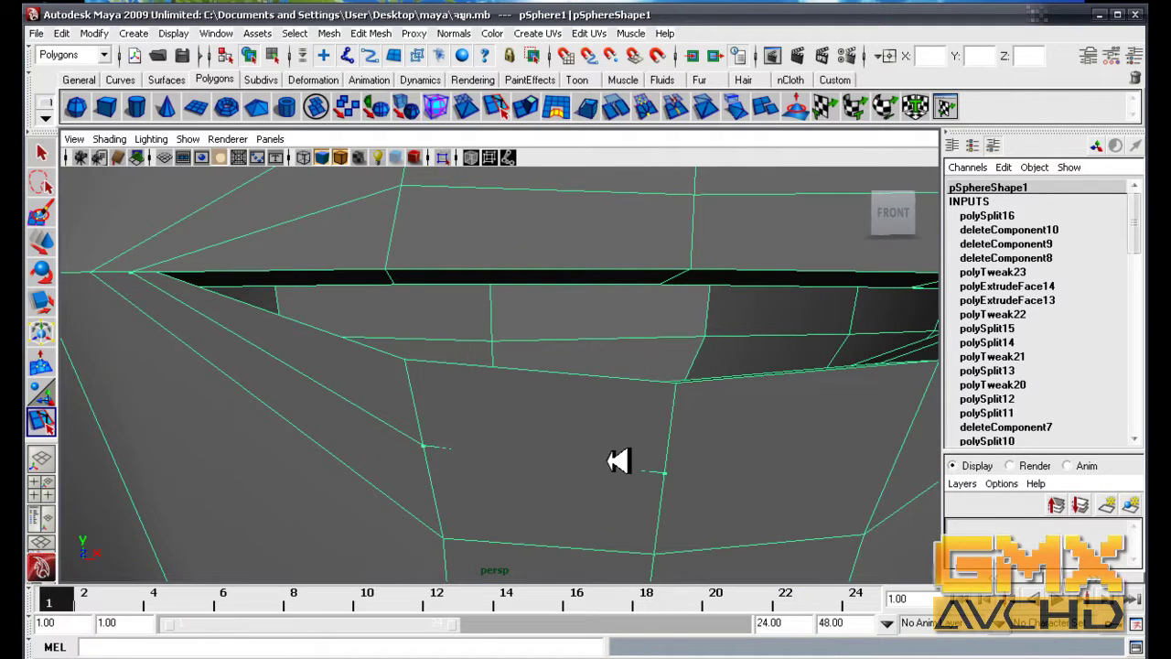
{"action": "key", "text": "w"}
{"action": "mouse_move", "coordinate": [664, 465]}
{"action": "left_mouse_down", "text": "alt"}
{"action": "mouse_move", "coordinate": [753, 326]}
{"action": "mouse_move", "coordinate": [596, 372]}
{"action": "mouse_move", "coordinate": [544, 413]}
{"action": "mouse_move", "coordinate": [560, 407]}
{"action": "mouse_move", "coordinate": [674, 470]}
{"action": "left_mouse_up", "text": "alt"}
{"action": "key", "text": "space"}
{"action": "mouse_move", "coordinate": [779, 506]}
{"action": "middle_mouse_down", "text": "alt"}
{"action": "mouse_move", "coordinate": [674, 473]}
{"action": "mouse_move", "coordinate": [792, 426]}
{"action": "middle_mouse_up", "text": "alt"}
- In side wireframe view, select lip vertex pairs and move the upper lip vertices to shape the lips
{"action": "key", "text": "4"}
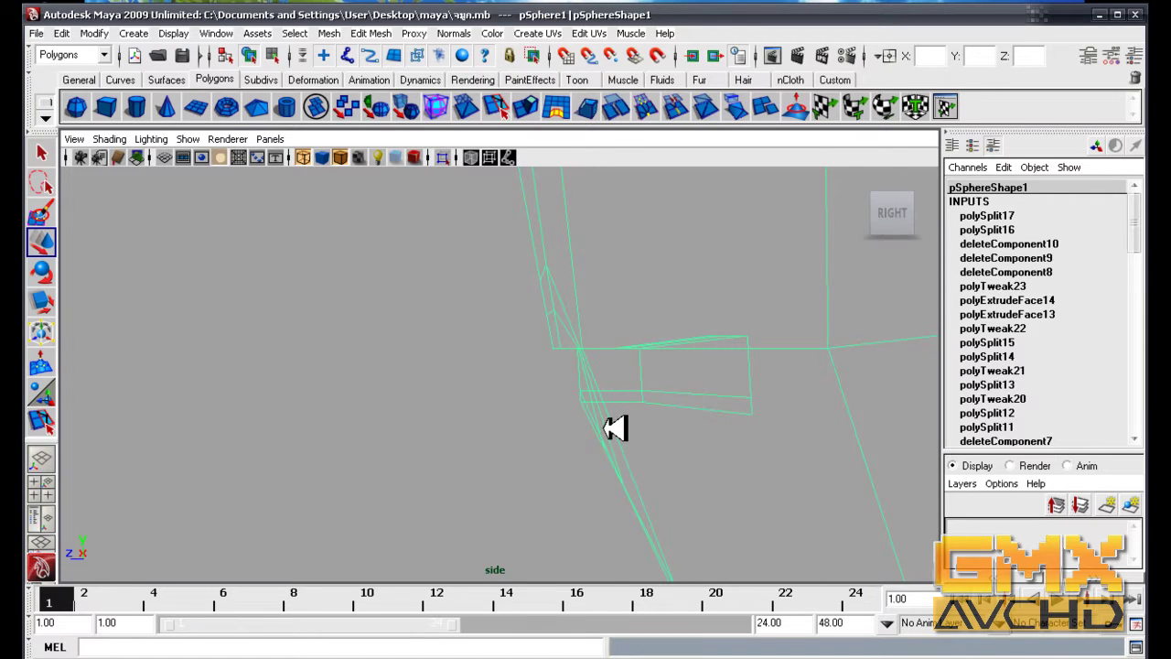
{"action": "right_click_drag", "start_coordinate": [602, 368], "coordinate": [569, 375]}
{"action": "key", "text": "F8"}
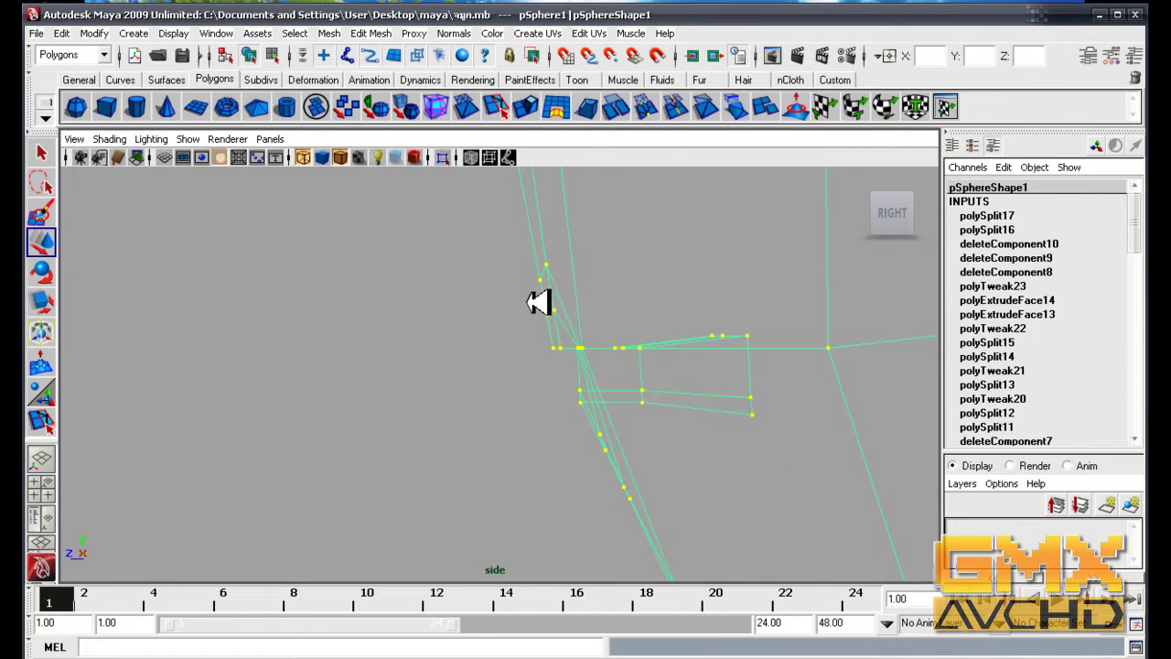
{"action": "left_click_drag", "start_coordinate": [536, 301], "coordinate": [576, 318]}
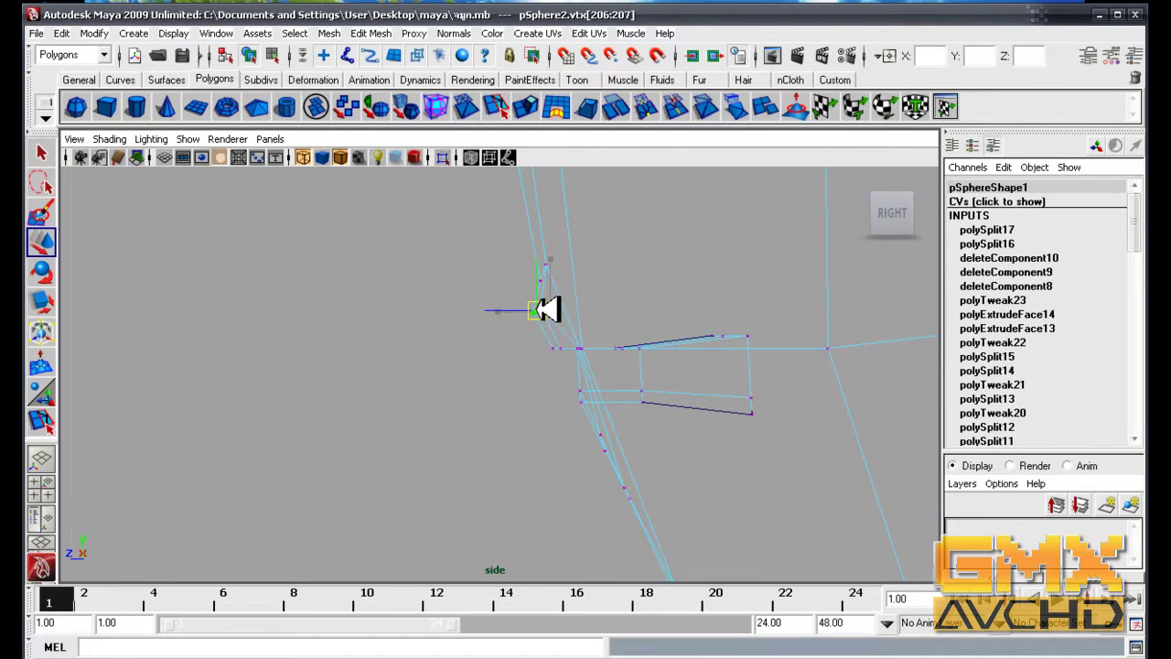
{"action": "mouse_move", "coordinate": [622, 460]}
{"action": "left_mouse_down"}
{"action": "mouse_move", "coordinate": [590, 430]}
{"action": "mouse_move", "coordinate": [594, 445]}
{"action": "mouse_move", "coordinate": [580, 445]}
{"action": "mouse_move", "coordinate": [568, 400]}
{"action": "mouse_move", "coordinate": [580, 448]}
{"action": "mouse_move", "coordinate": [638, 488]}
{"action": "left_mouse_up"}
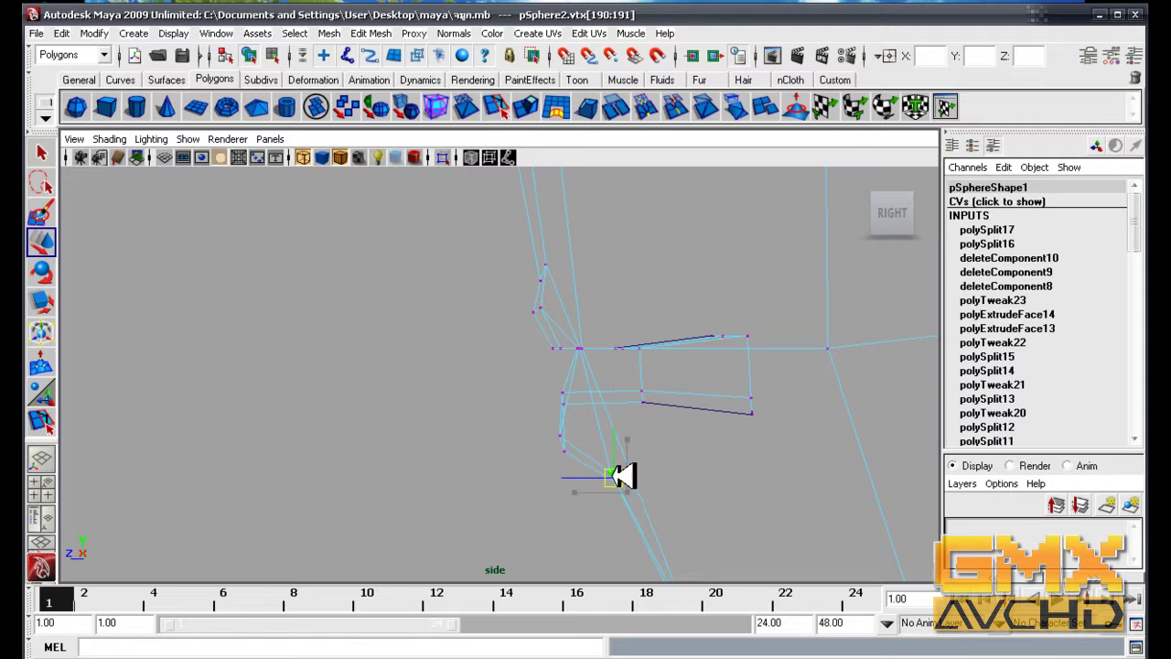
{"action": "mouse_move", "coordinate": [562, 286]}
{"action": "left_mouse_down"}
{"action": "mouse_move", "coordinate": [535, 301]}
{"action": "mouse_move", "coordinate": [557, 298]}
{"action": "mouse_move", "coordinate": [632, 368]}
{"action": "mouse_move", "coordinate": [693, 381]}
{"action": "mouse_move", "coordinate": [562, 365]}
{"action": "mouse_move", "coordinate": [593, 392]}
{"action": "mouse_move", "coordinate": [502, 385]}
{"action": "left_mouse_up"}
- Return to shaded perspective in object mode and select the mirrored half with low-poly display
{"action": "key", "text": "space"}
{"action": "key", "text": "5"}
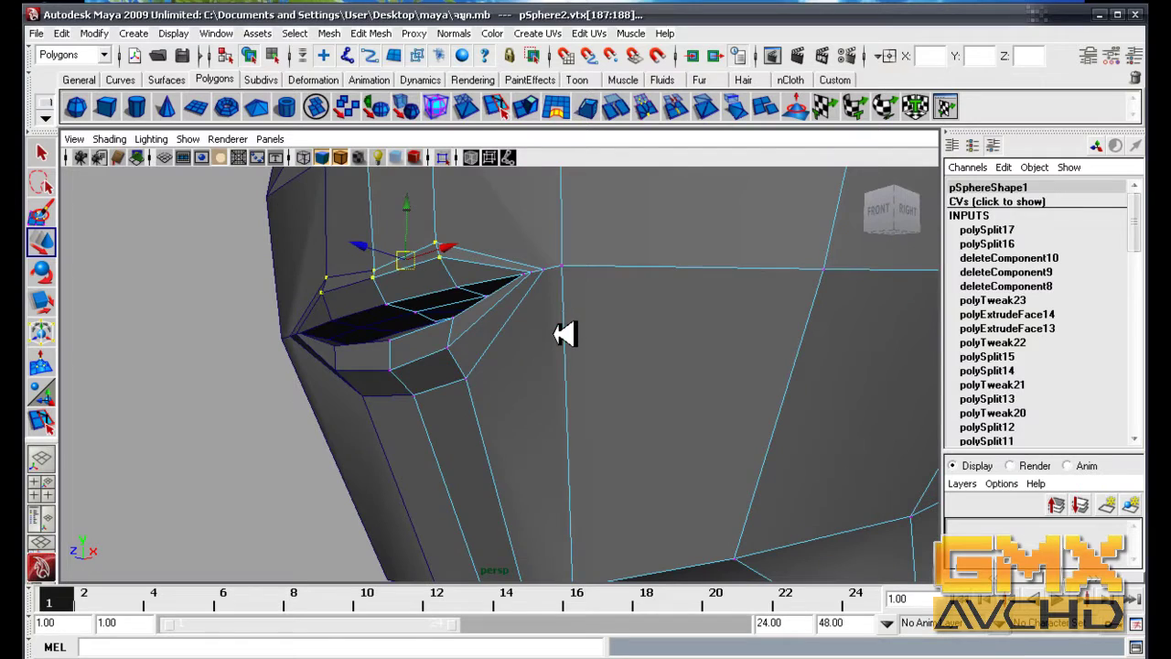
{"action": "key", "text": "F8"}
{"action": "scroll", "coordinate": [301, 282], "scroll_direction": "down", "scroll_amount": 5}
{"action": "mouse_move", "coordinate": [301, 283]}
{"action": "left_mouse_down", "text": "alt"}
{"action": "mouse_move", "coordinate": [274, 356]}
{"action": "mouse_move", "coordinate": [366, 356]}
{"action": "mouse_move", "coordinate": [462, 442]}
{"action": "mouse_move", "coordinate": [494, 423]}
{"action": "mouse_move", "coordinate": [568, 418]}
{"action": "mouse_move", "coordinate": [305, 428]}
{"action": "mouse_move", "coordinate": [465, 405]}
{"action": "mouse_move", "coordinate": [576, 421]}
{"action": "mouse_move", "coordinate": [689, 460]}
{"action": "mouse_move", "coordinate": [604, 444]}
{"action": "mouse_move", "coordinate": [554, 411]}
{"action": "mouse_move", "coordinate": [580, 413]}
{"action": "mouse_move", "coordinate": [449, 362]}
{"action": "left_mouse_up", "text": "alt"}
{"action": "left_click", "coordinate": [656, 449]}
{"action": "key", "text": "1"}
{"action": "scroll", "coordinate": [626, 418], "scroll_direction": "up", "scroll_amount": 2}
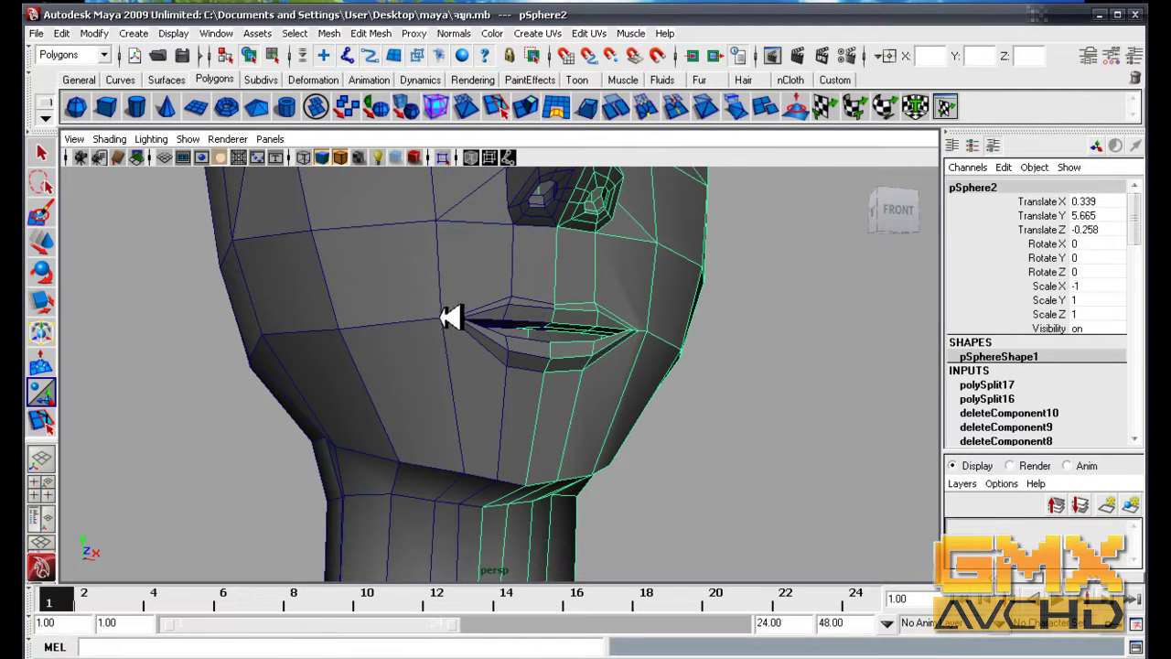
- Pull back the cheek vertex beside the mouth corner to tuck the lip corner into the face
{"action": "right_click_drag", "start_coordinate": [455, 303], "coordinate": [430, 306]}
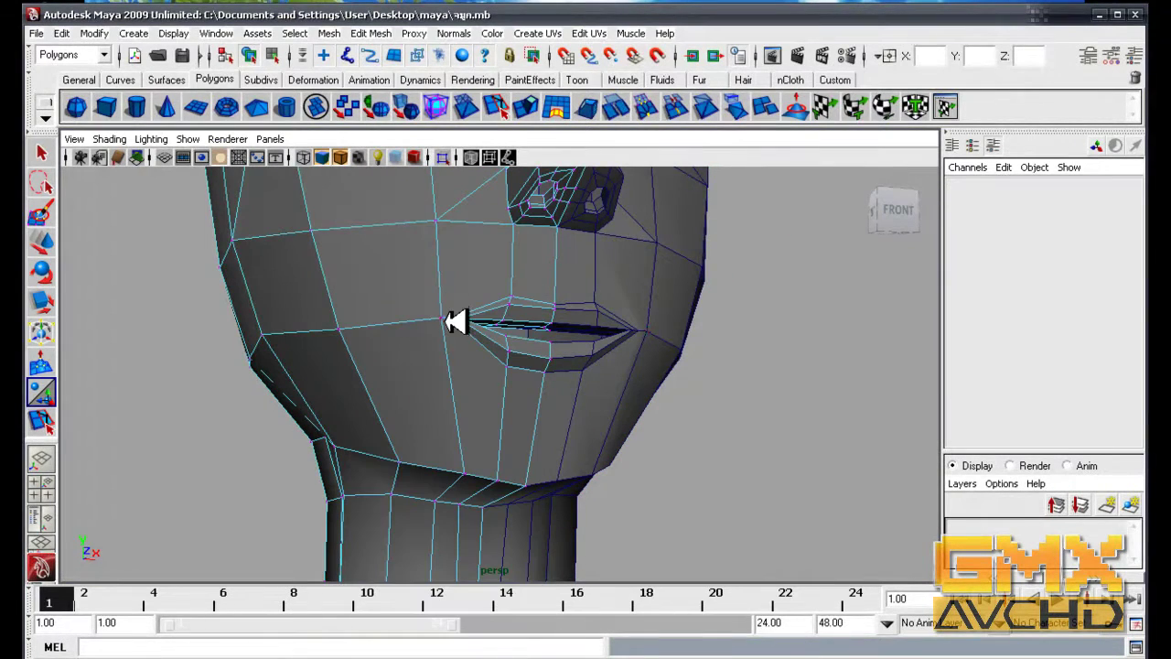
{"action": "left_click", "coordinate": [444, 319]}
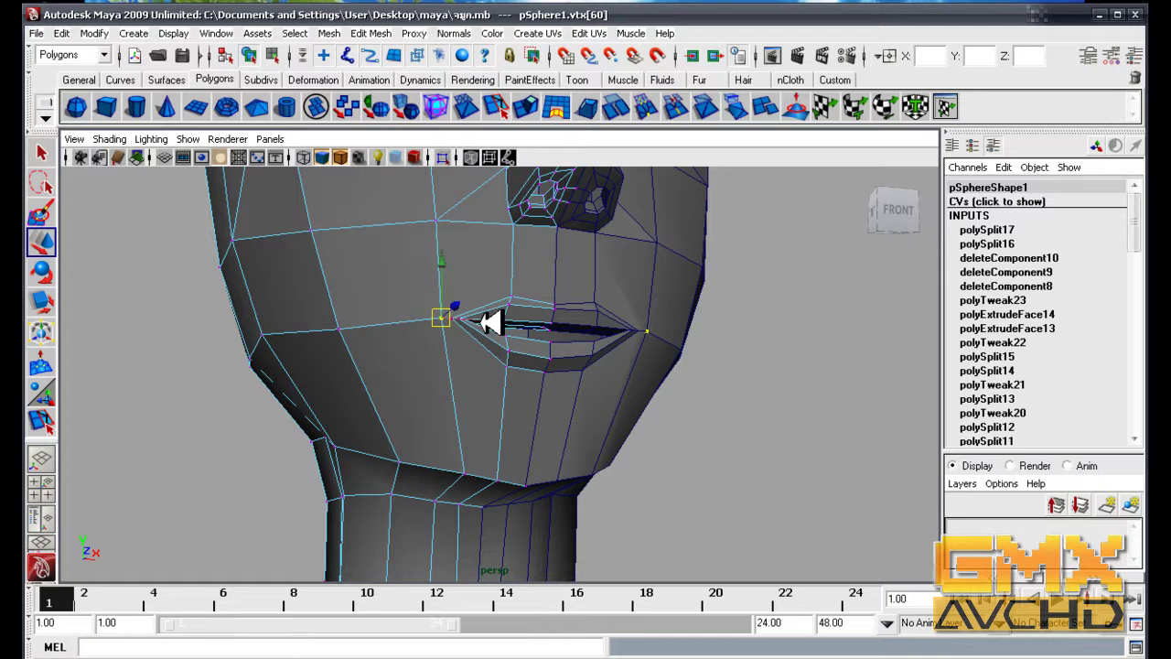
{"action": "mouse_move", "coordinate": [480, 319]}
{"action": "left_mouse_down", "text": "alt"}
{"action": "mouse_move", "coordinate": [449, 316]}
{"action": "mouse_move", "coordinate": [646, 321]}
{"action": "mouse_move", "coordinate": [688, 291]}
{"action": "mouse_move", "coordinate": [562, 271]}
{"action": "mouse_move", "coordinate": [398, 327]}
{"action": "mouse_move", "coordinate": [491, 353]}
{"action": "mouse_move", "coordinate": [512, 402]}
{"action": "left_mouse_up", "text": "alt"}
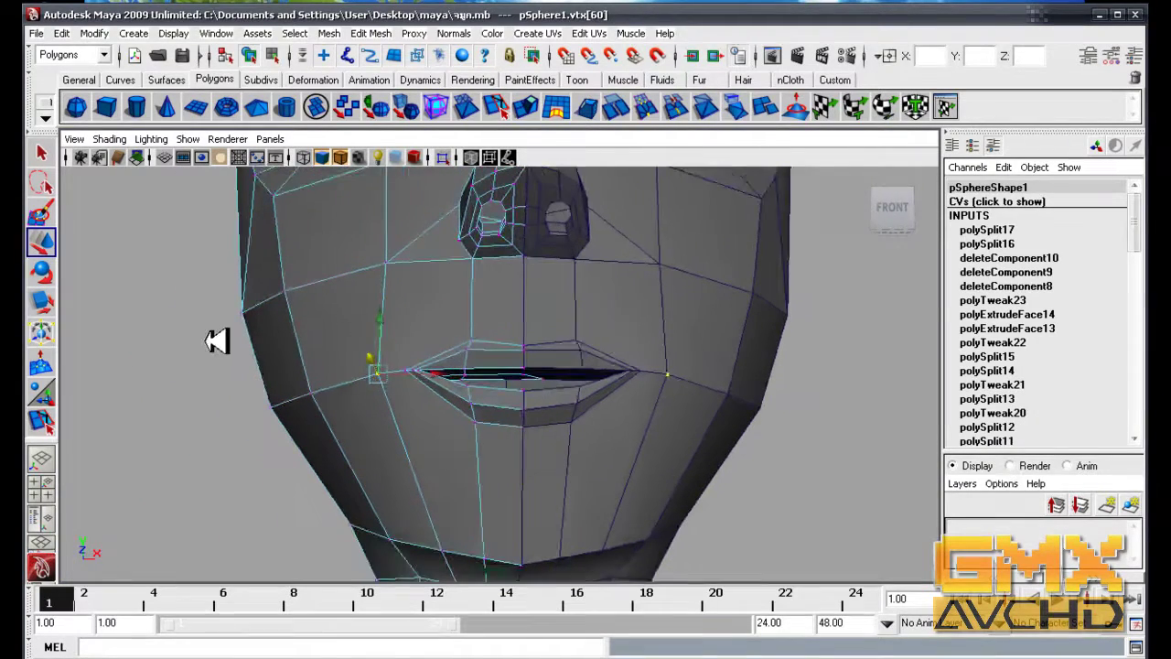
{"action": "mouse_move", "coordinate": [430, 372]}
{"action": "left_mouse_down", "text": "alt"}
{"action": "mouse_move", "coordinate": [595, 381]}
{"action": "mouse_move", "coordinate": [646, 356]}
{"action": "mouse_move", "coordinate": [567, 376]}
{"action": "left_mouse_up", "text": "alt"}
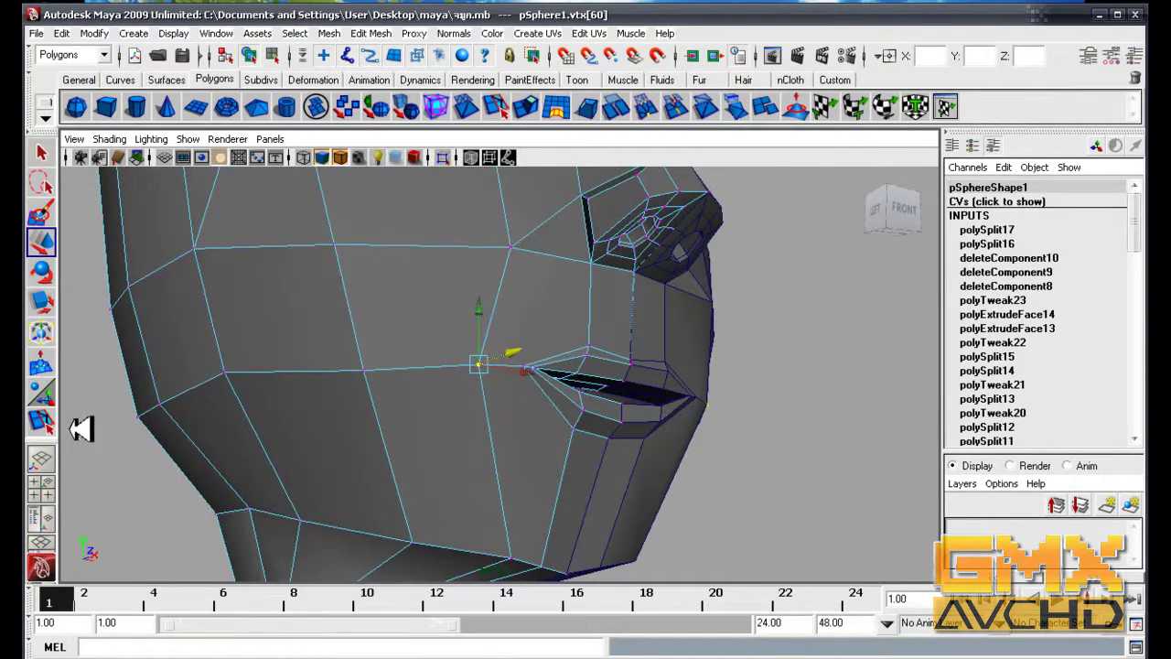
{"action": "left_click", "coordinate": [40, 421]}
{"action": "left_click_drag", "start_coordinate": [491, 374], "coordinate": [528, 292], "text": "alt"}
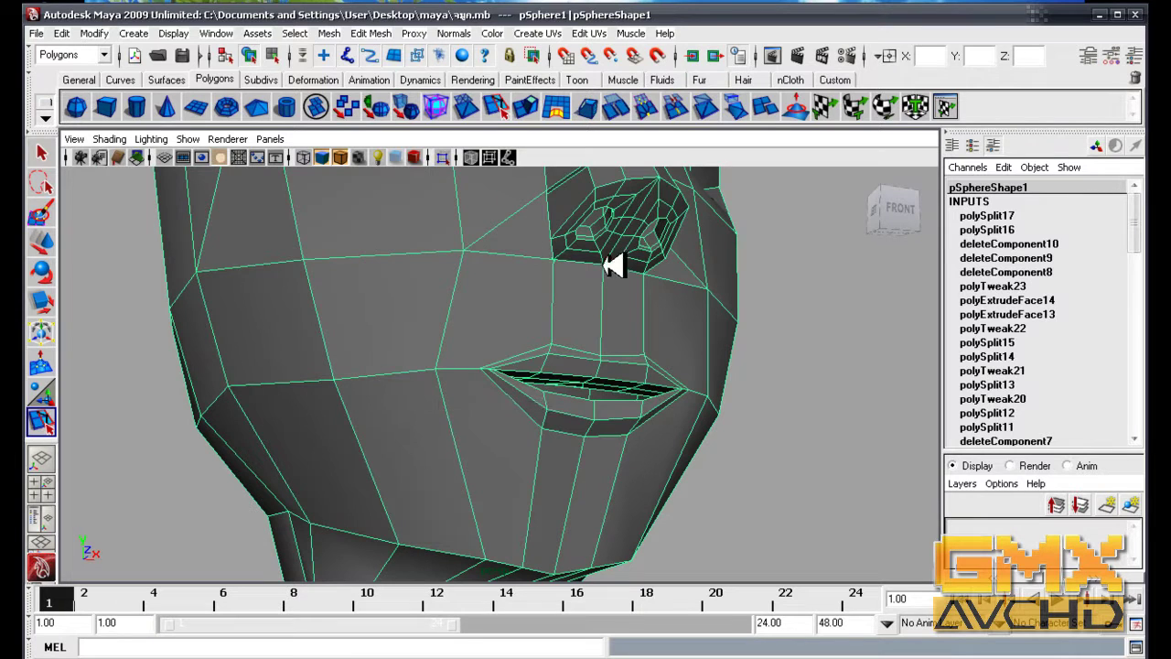
- Cut a new edge past the mouth corner through the cheek toward the chin, then inspect it close up
{"action": "left_click_drag", "start_coordinate": [483, 373], "coordinate": [517, 462], "text": "alt"}
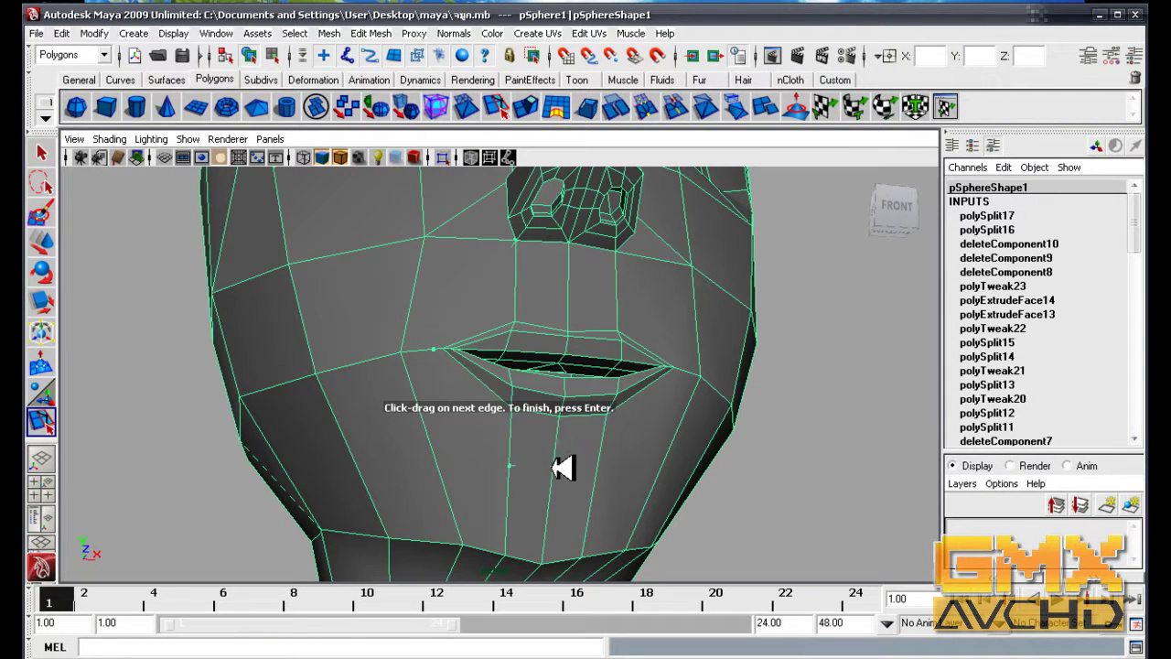
{"action": "key", "text": "w"}
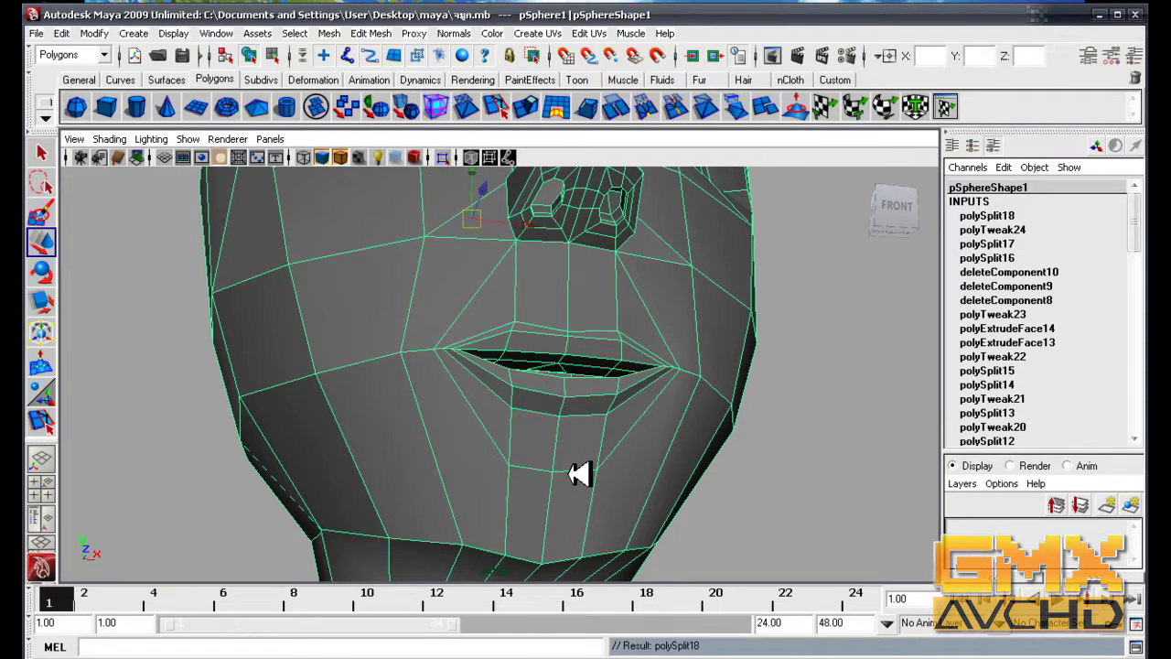
{"action": "scroll", "coordinate": [583, 486], "scroll_direction": "up", "scroll_amount": 1}
{"action": "scroll", "coordinate": [562, 484], "scroll_direction": "up", "scroll_amount": 1}
{"action": "middle_click_drag", "start_coordinate": [562, 484], "coordinate": [595, 518], "text": "alt"}
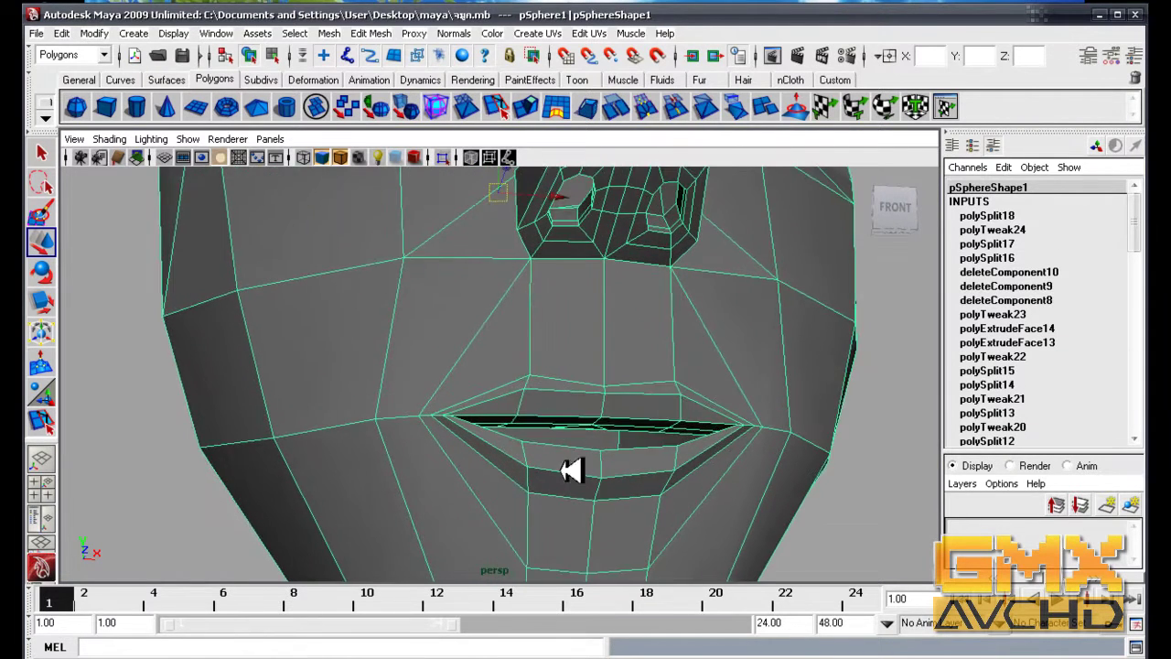
{"action": "mouse_move", "coordinate": [540, 414]}
{"action": "left_mouse_down", "text": "alt"}
{"action": "mouse_move", "coordinate": [504, 363]}
{"action": "mouse_move", "coordinate": [531, 356]}
{"action": "mouse_move", "coordinate": [491, 361]}
{"action": "mouse_move", "coordinate": [613, 356]}
{"action": "mouse_move", "coordinate": [531, 397]}
{"action": "mouse_move", "coordinate": [479, 399]}
{"action": "mouse_move", "coordinate": [472, 290]}
{"action": "mouse_move", "coordinate": [486, 339]}
{"action": "mouse_move", "coordinate": [559, 468]}
{"action": "left_mouse_up", "text": "alt"}
{"action": "right_click_drag", "start_coordinate": [553, 369], "coordinate": [522, 456]}
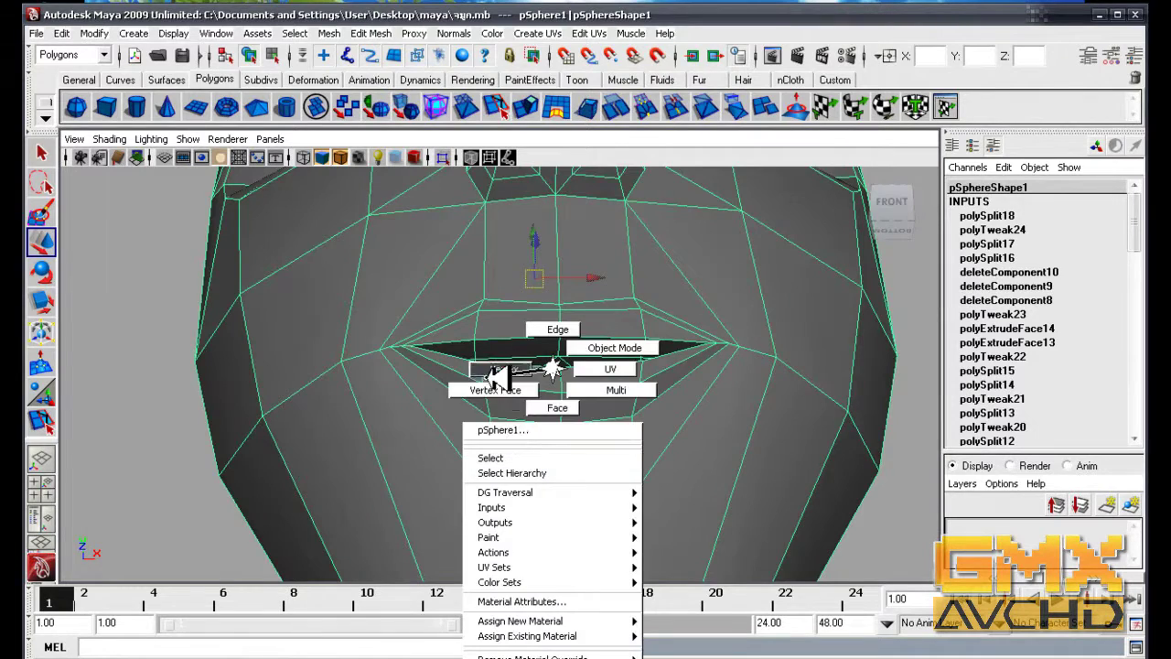
- Select vertices near the lip and mouth on the mirrored head half
{"action": "right_click_drag", "start_coordinate": [492, 377], "coordinate": [494, 379]}
{"action": "left_click_drag", "start_coordinate": [677, 517], "coordinate": [485, 489]}
{"action": "mouse_move", "coordinate": [674, 515]}
{"action": "left_mouse_down", "text": "alt"}
{"action": "mouse_move", "coordinate": [727, 465]}
{"action": "mouse_move", "coordinate": [586, 465]}
{"action": "mouse_move", "coordinate": [784, 418]}
{"action": "mouse_move", "coordinate": [340, 418]}
{"action": "mouse_move", "coordinate": [580, 454]}
{"action": "mouse_move", "coordinate": [483, 426]}
{"action": "mouse_move", "coordinate": [460, 444]}
{"action": "mouse_move", "coordinate": [405, 445]}
{"action": "mouse_move", "coordinate": [482, 464]}
{"action": "mouse_move", "coordinate": [458, 412]}
{"action": "left_mouse_up", "text": "alt"}
{"action": "key", "text": "ctrl+z"}
{"action": "left_click", "coordinate": [457, 400]}
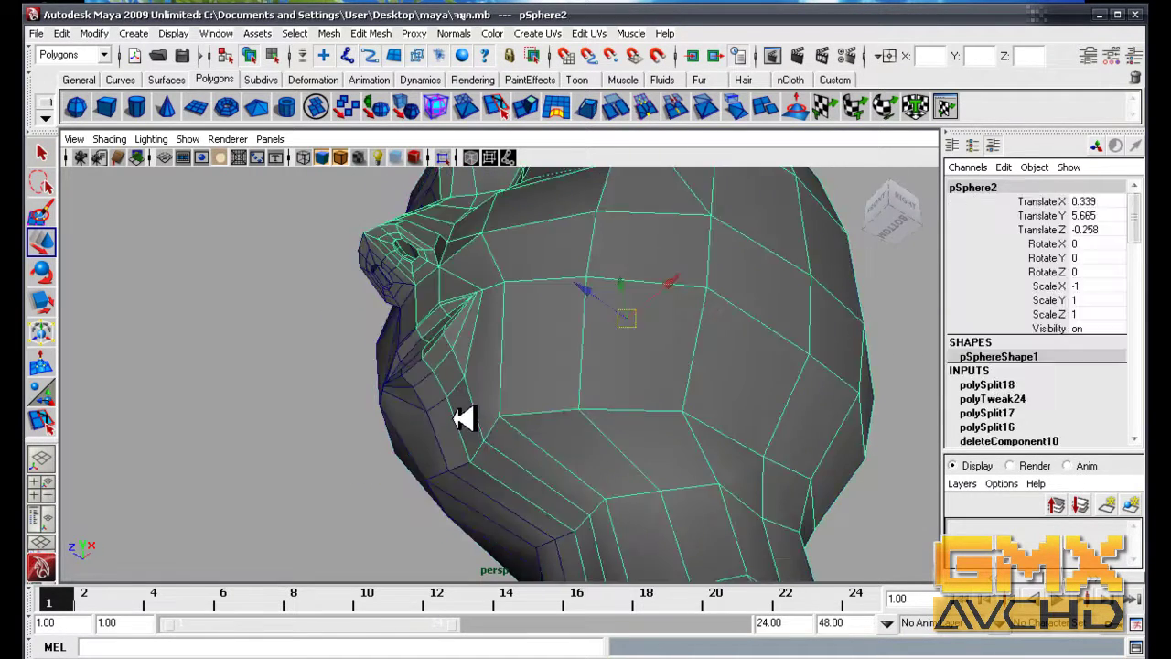
{"action": "right_click_drag", "start_coordinate": [457, 400], "coordinate": [469, 394]}
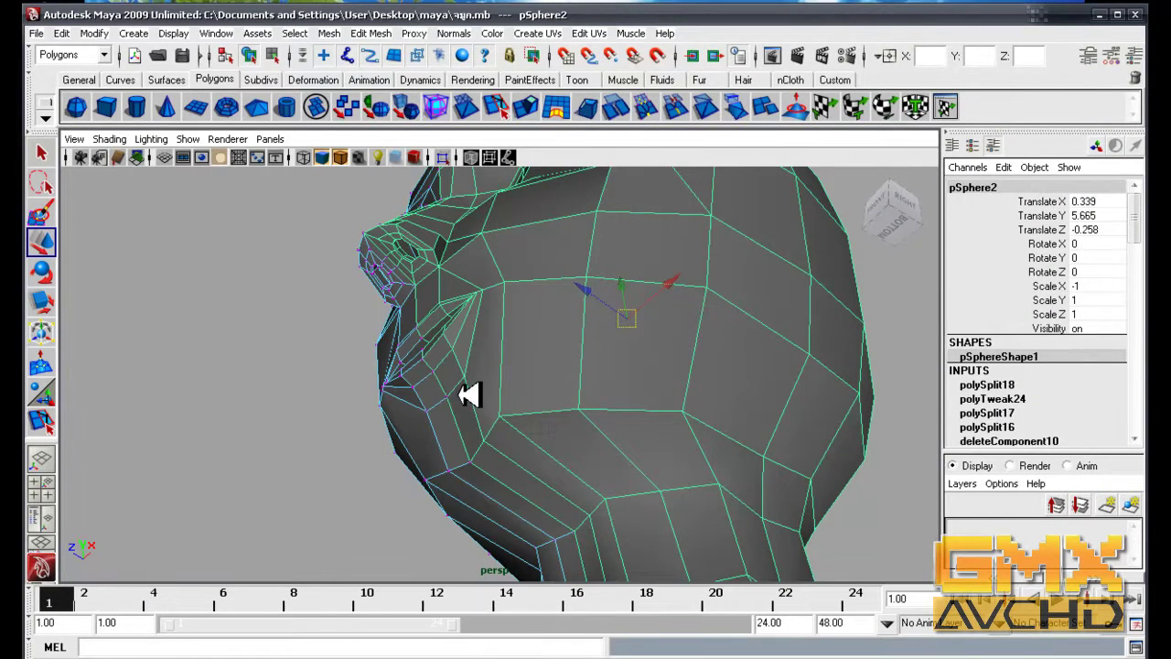
{"action": "left_click", "coordinate": [457, 393]}
{"action": "mouse_move", "coordinate": [457, 394]}
{"action": "left_mouse_down", "text": "alt"}
{"action": "mouse_move", "coordinate": [473, 399]}
{"action": "mouse_move", "coordinate": [400, 353]}
{"action": "mouse_move", "coordinate": [438, 305]}
{"action": "mouse_move", "coordinate": [440, 327]}
{"action": "left_mouse_up", "text": "alt"}
{"action": "left_click", "coordinate": [434, 321]}
{"action": "mouse_move", "coordinate": [450, 298]}
{"action": "left_mouse_down", "text": "alt"}
{"action": "mouse_move", "coordinate": [544, 406]}
{"action": "mouse_move", "coordinate": [543, 393]}
{"action": "left_mouse_up", "text": "alt"}
{"action": "mouse_move", "coordinate": [543, 393]}
{"action": "right_mouse_down", "text": "alt"}
{"action": "mouse_move", "coordinate": [785, 428]}
{"action": "mouse_move", "coordinate": [685, 497]}
{"action": "right_mouse_up", "text": "alt"}
{"action": "left_click", "coordinate": [542, 494], "text": "shift"}
{"action": "mouse_move", "coordinate": [486, 467]}
{"action": "left_mouse_down", "text": "alt"}
{"action": "mouse_move", "coordinate": [358, 449]}
{"action": "mouse_move", "coordinate": [172, 485]}
{"action": "mouse_move", "coordinate": [186, 519]}
{"action": "left_mouse_up", "text": "alt"}
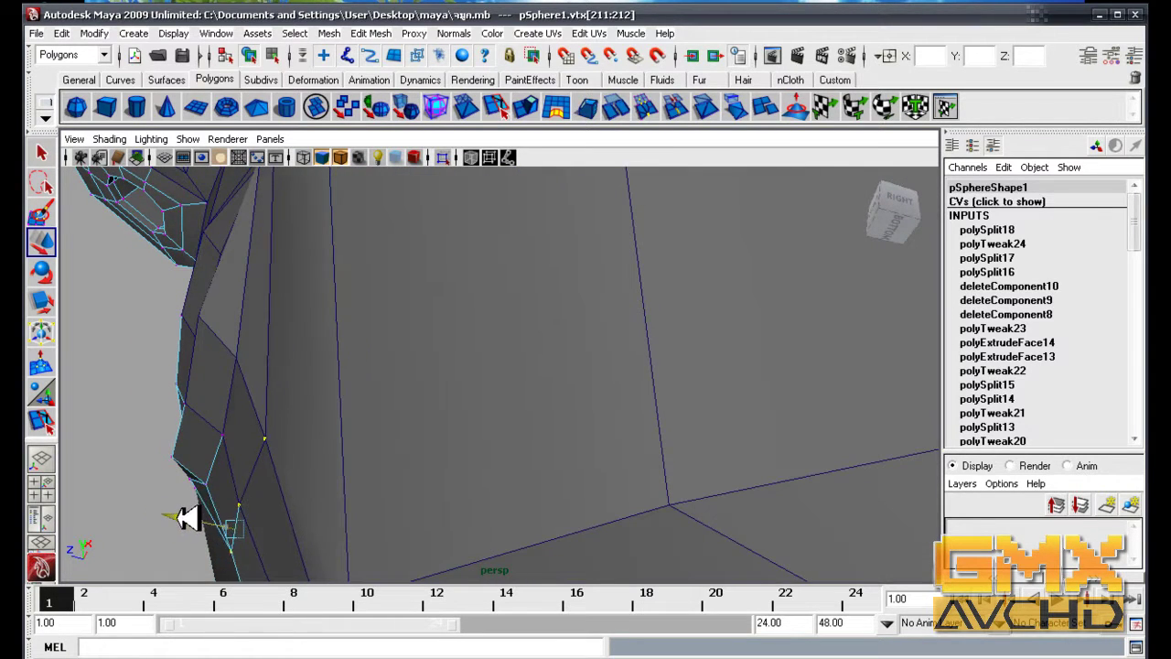
{"action": "mouse_move", "coordinate": [333, 455]}
{"action": "left_mouse_down", "text": "alt"}
{"action": "mouse_move", "coordinate": [496, 470]}
{"action": "mouse_move", "coordinate": [531, 412]}
{"action": "mouse_move", "coordinate": [627, 411]}
{"action": "mouse_move", "coordinate": [470, 450]}
{"action": "mouse_move", "coordinate": [558, 411]}
{"action": "left_mouse_up", "text": "alt"}
- In the side wireframe view, select the vertex under the chin and pull it up and forward
{"action": "key", "text": "space"}
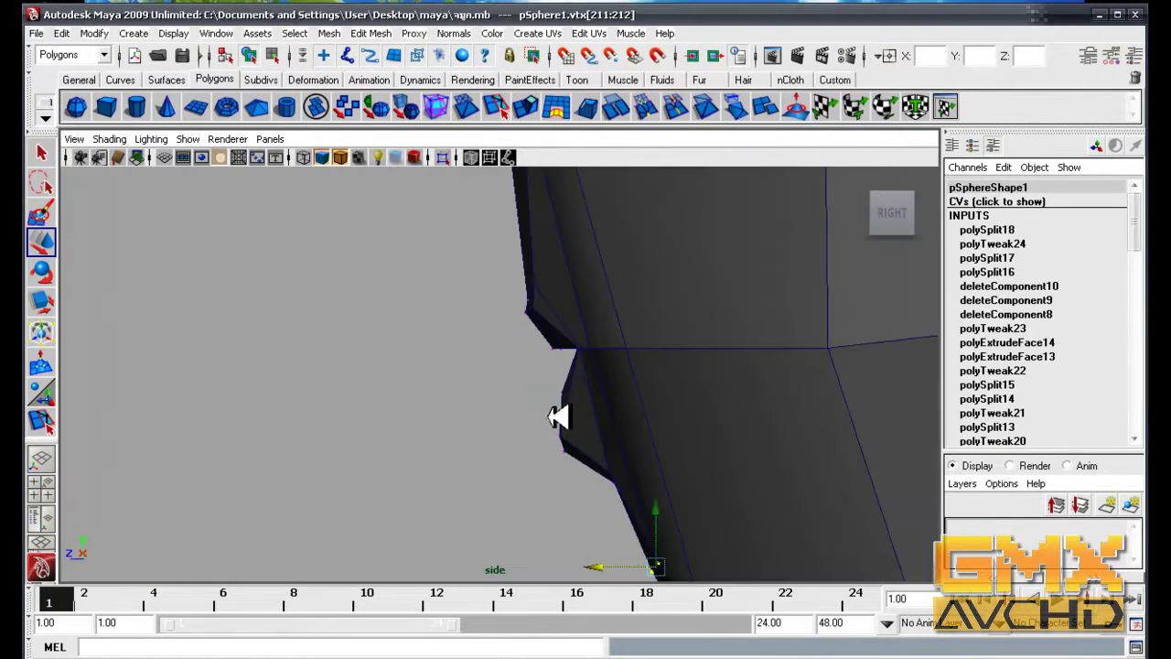
{"action": "middle_click_drag", "start_coordinate": [509, 205], "coordinate": [583, 350], "text": "alt"}
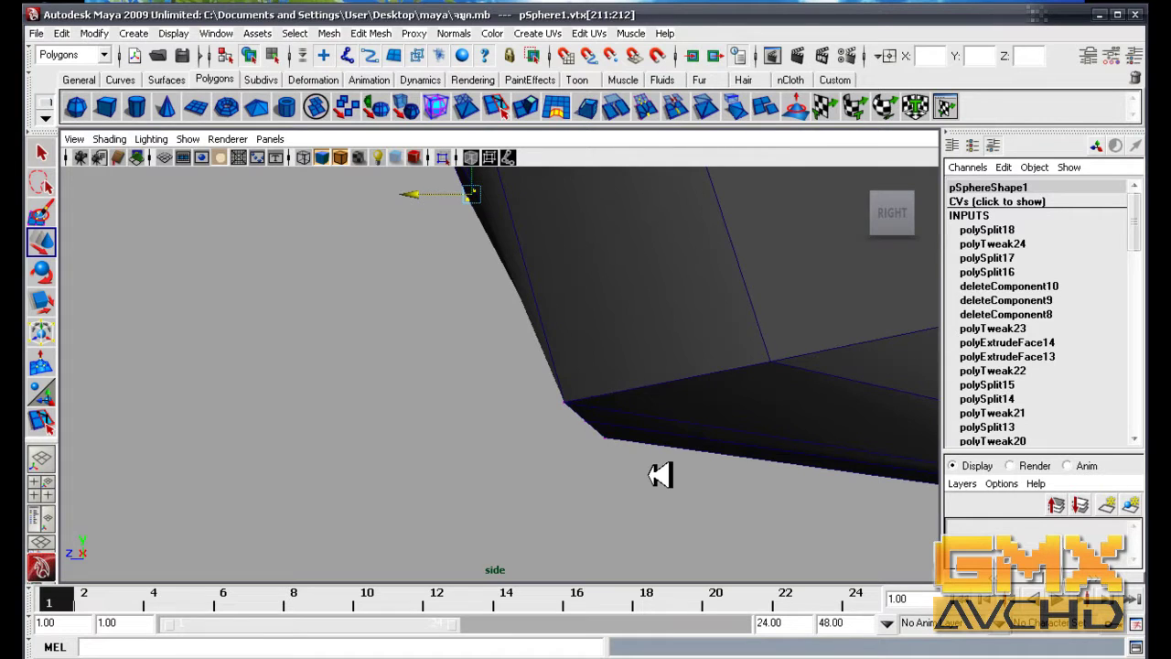
{"action": "key", "text": "4"}
{"action": "key", "text": "F8"}
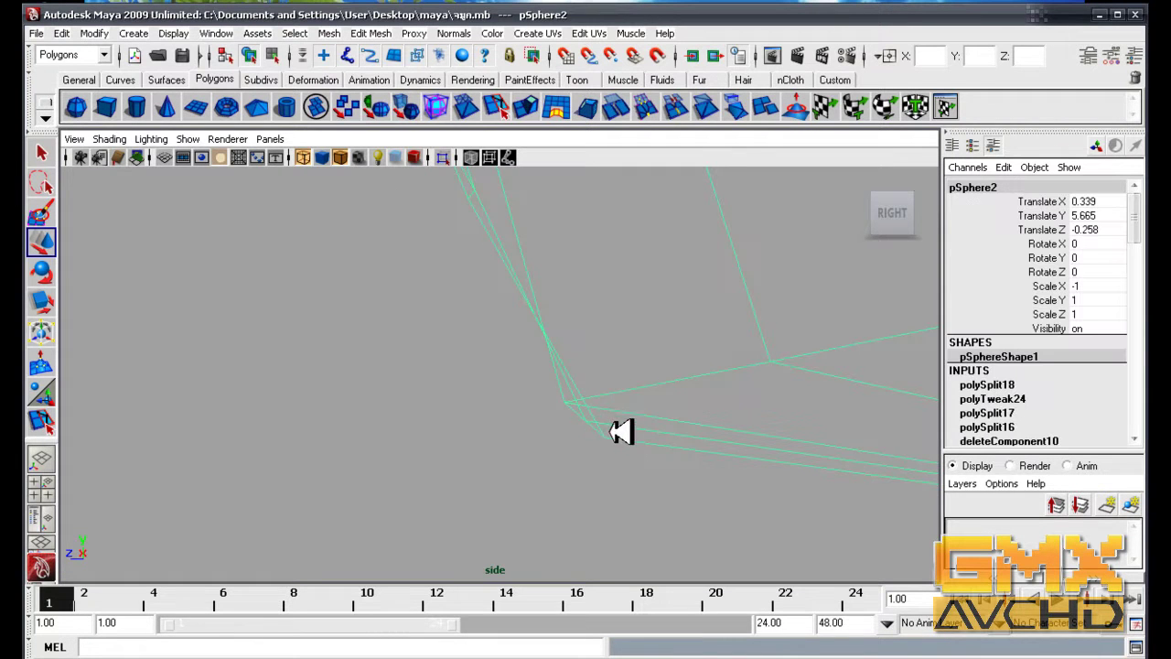
{"action": "right_click_drag", "start_coordinate": [611, 409], "coordinate": [599, 389]}
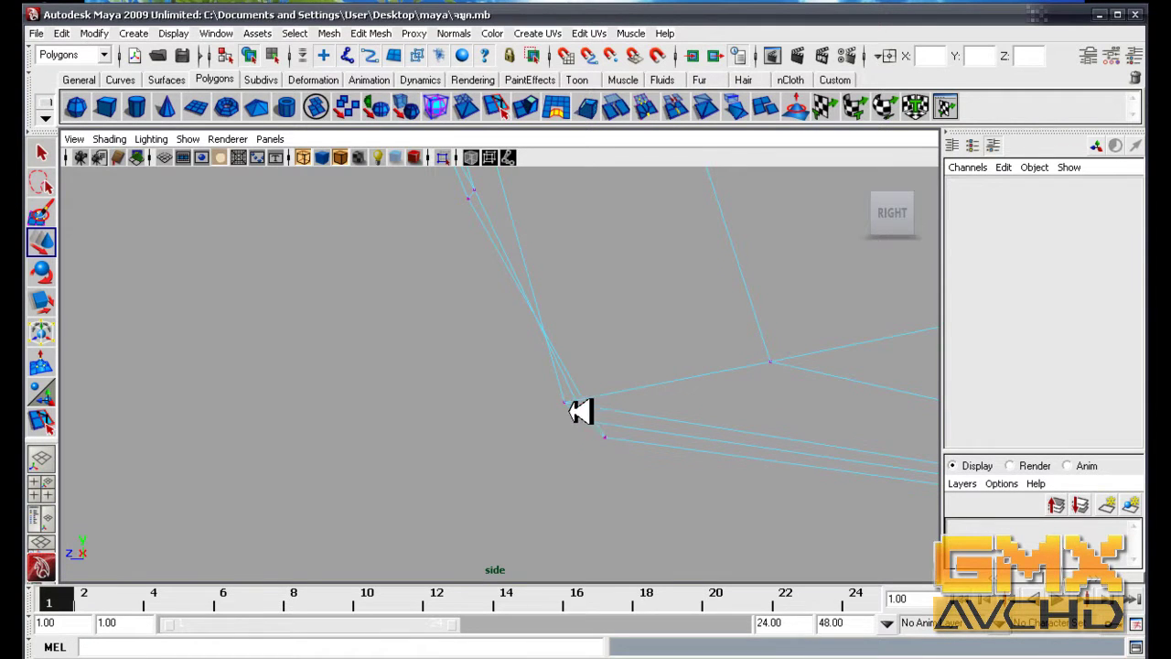
{"action": "left_click_drag", "start_coordinate": [575, 417], "coordinate": [606, 432]}
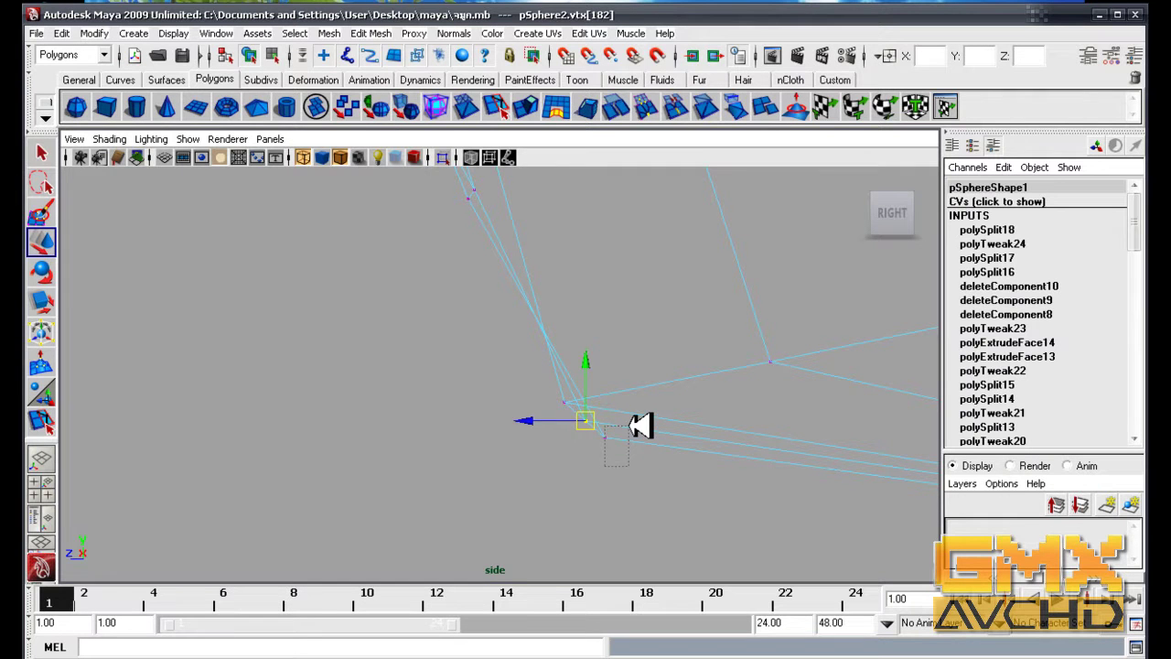
{"action": "key", "text": "5"}
{"action": "mouse_move", "coordinate": [604, 436]}
{"action": "left_mouse_down"}
{"action": "mouse_move", "coordinate": [565, 421]}
{"action": "mouse_move", "coordinate": [669, 418]}
{"action": "mouse_move", "coordinate": [701, 376]}
{"action": "mouse_move", "coordinate": [559, 410]}
{"action": "mouse_move", "coordinate": [567, 365]}
{"action": "mouse_move", "coordinate": [520, 272]}
{"action": "left_mouse_up"}
- Reselect the chin vertex and check the reshaped chin from a three-quarter view
{"action": "key", "text": "space"}
{"action": "left_click", "coordinate": [548, 312]}
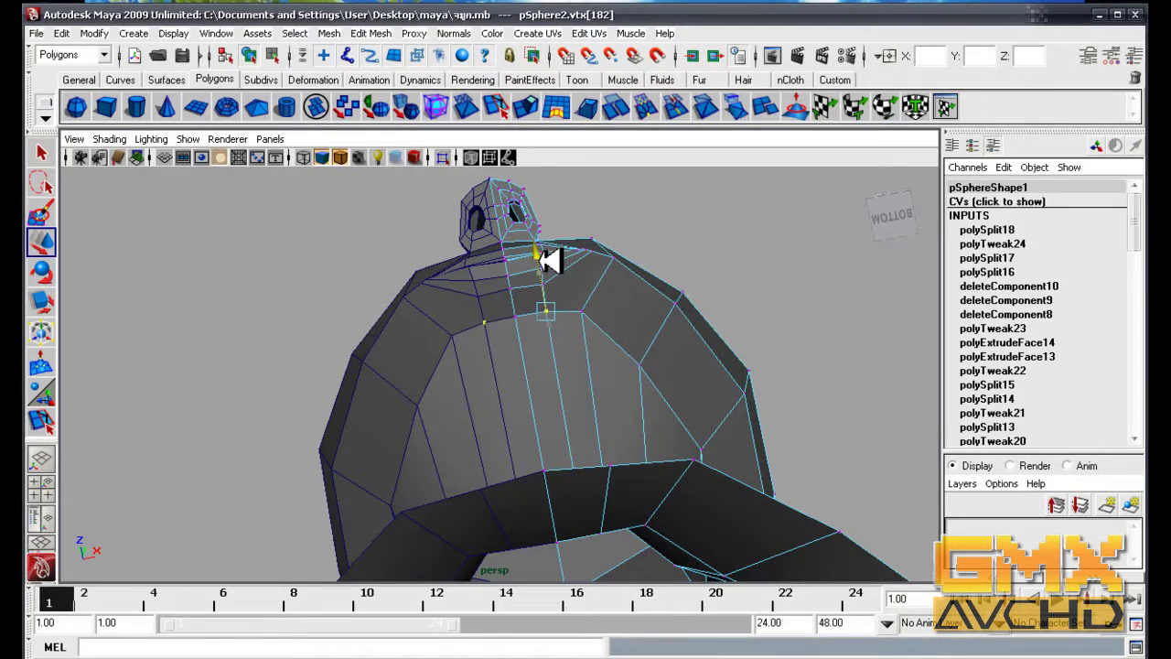
{"action": "mouse_move", "coordinate": [552, 263]}
{"action": "left_mouse_down", "text": "alt"}
{"action": "mouse_move", "coordinate": [543, 442]}
{"action": "mouse_move", "coordinate": [460, 452]}
{"action": "mouse_move", "coordinate": [564, 458]}
{"action": "mouse_move", "coordinate": [552, 418]}
{"action": "mouse_move", "coordinate": [580, 433]}
{"action": "mouse_move", "coordinate": [572, 445]}
{"action": "left_mouse_up", "text": "alt"}
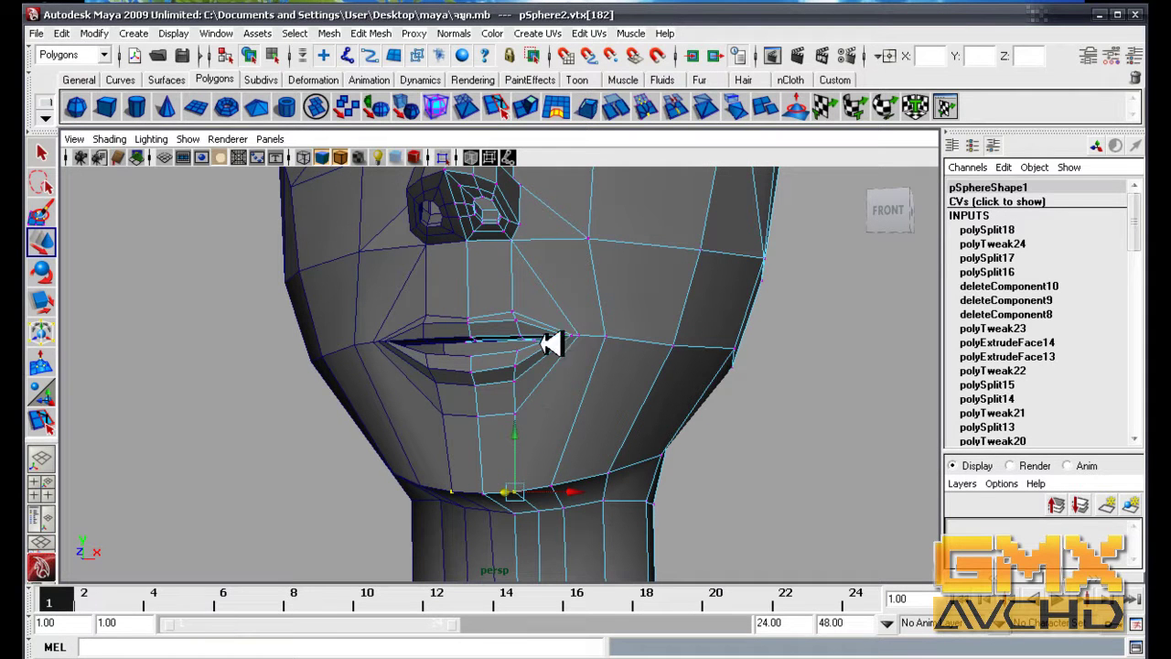
{"action": "left_click", "coordinate": [499, 107]}
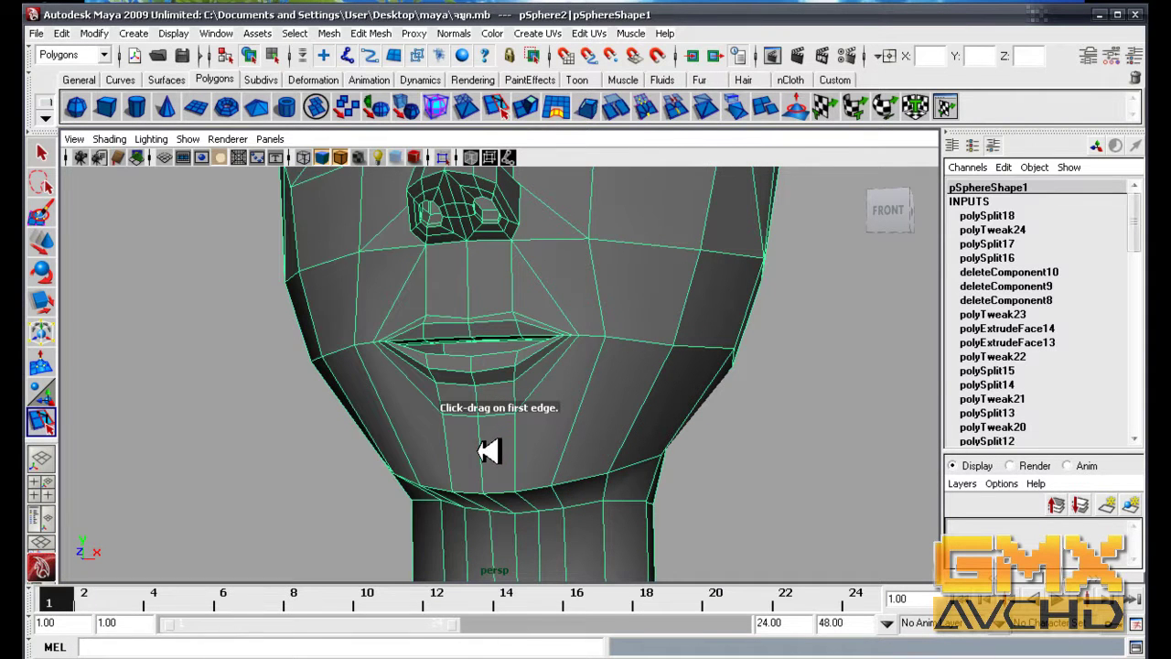
- Split a new edge from the chin edge across to the cheek edge
{"action": "left_click", "coordinate": [480, 451]}
{"action": "left_click", "coordinate": [605, 336]}
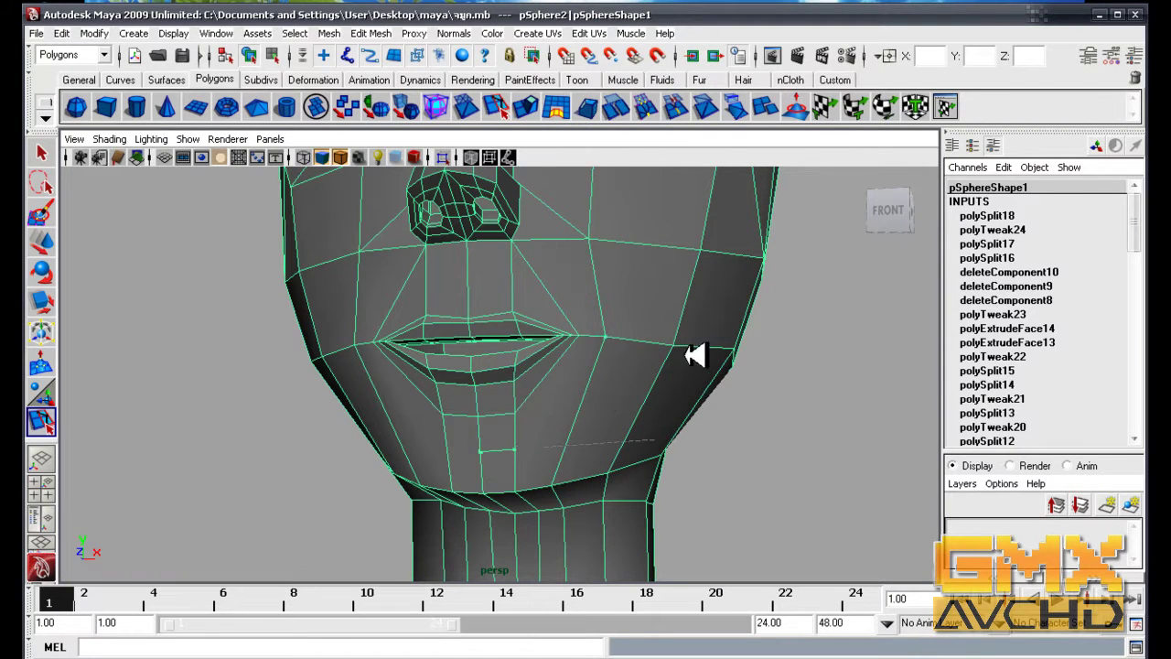
{"action": "key", "text": "Return"}
{"action": "mouse_move", "coordinate": [735, 366]}
{"action": "left_mouse_down", "text": "alt"}
{"action": "mouse_move", "coordinate": [739, 387]}
{"action": "mouse_move", "coordinate": [628, 416]}
{"action": "mouse_move", "coordinate": [649, 400]}
{"action": "mouse_move", "coordinate": [701, 431]}
{"action": "mouse_move", "coordinate": [632, 429]}
{"action": "left_mouse_up", "text": "alt"}
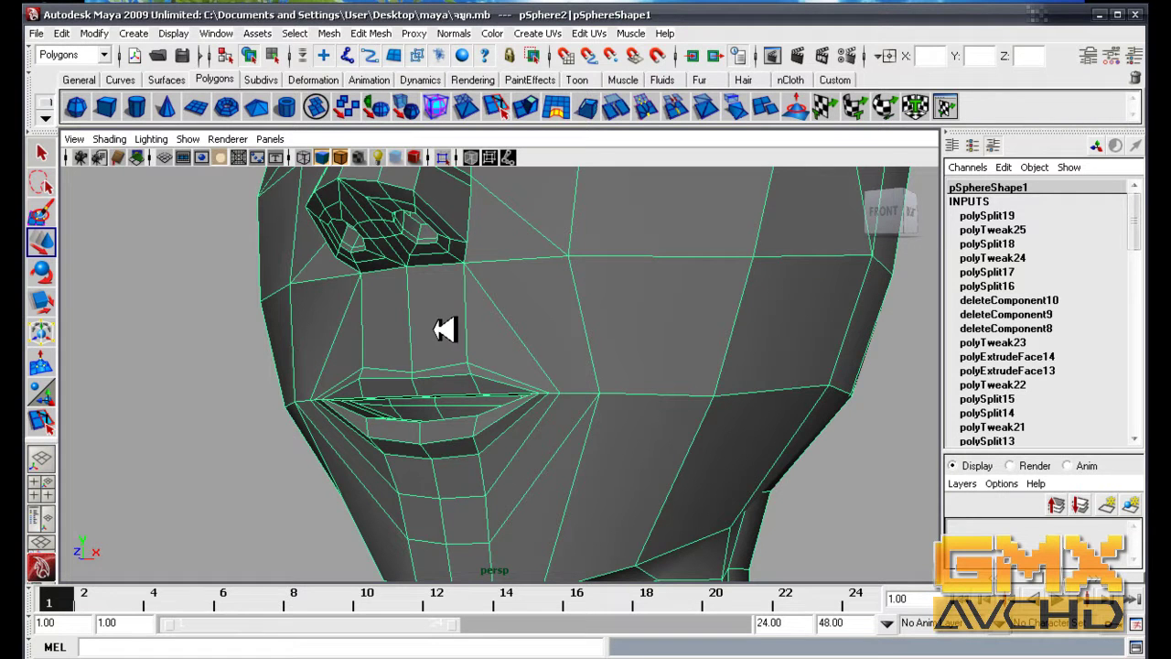
- Cut another edge from near the mouth corner across the cheek and delete the old edge beside it
{"action": "left_click", "coordinate": [498, 107]}
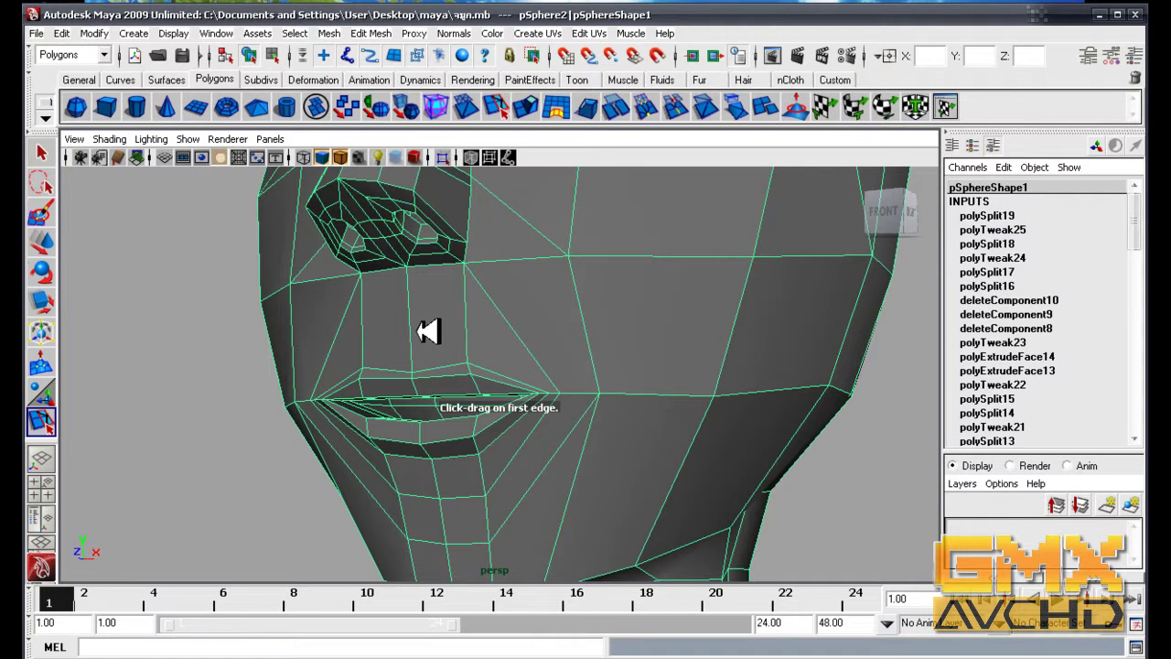
{"action": "left_click", "coordinate": [408, 319]}
{"action": "left_click", "coordinate": [558, 384]}
{"action": "key", "text": "Return"}
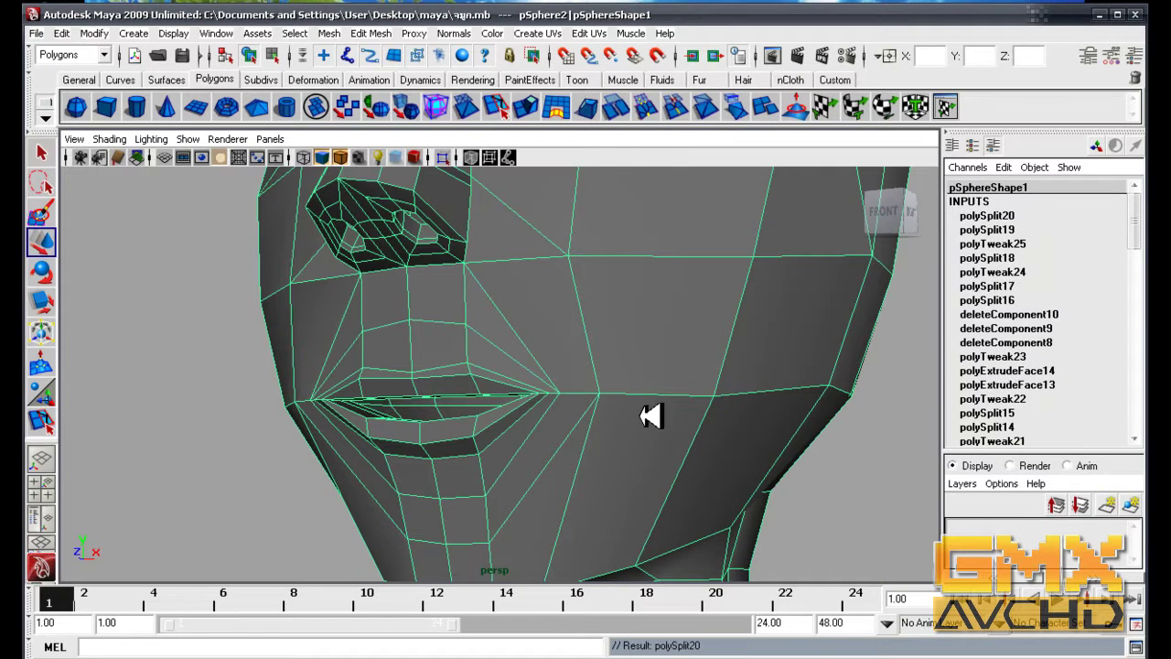
{"action": "scroll", "coordinate": [677, 430], "scroll_direction": "down", "scroll_amount": 2}
{"action": "scroll", "coordinate": [702, 426], "scroll_direction": "down", "scroll_amount": 2}
{"action": "right_click_drag", "start_coordinate": [552, 312], "coordinate": [556, 280]}
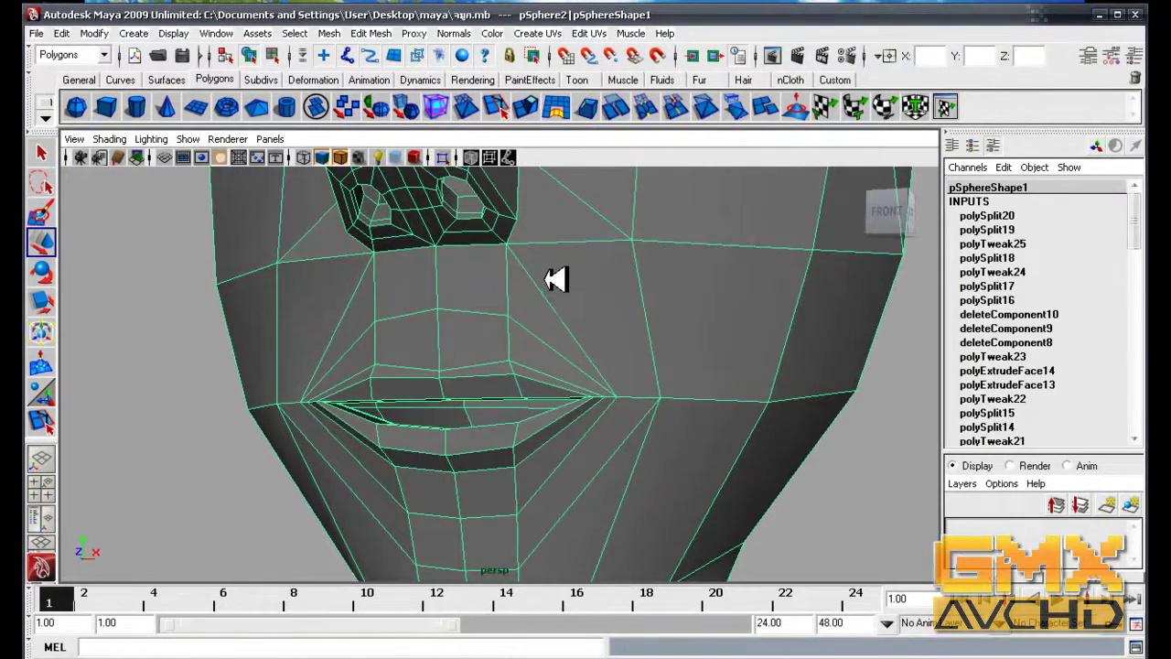
{"action": "left_click", "coordinate": [547, 288]}
{"action": "key", "text": "Delete"}
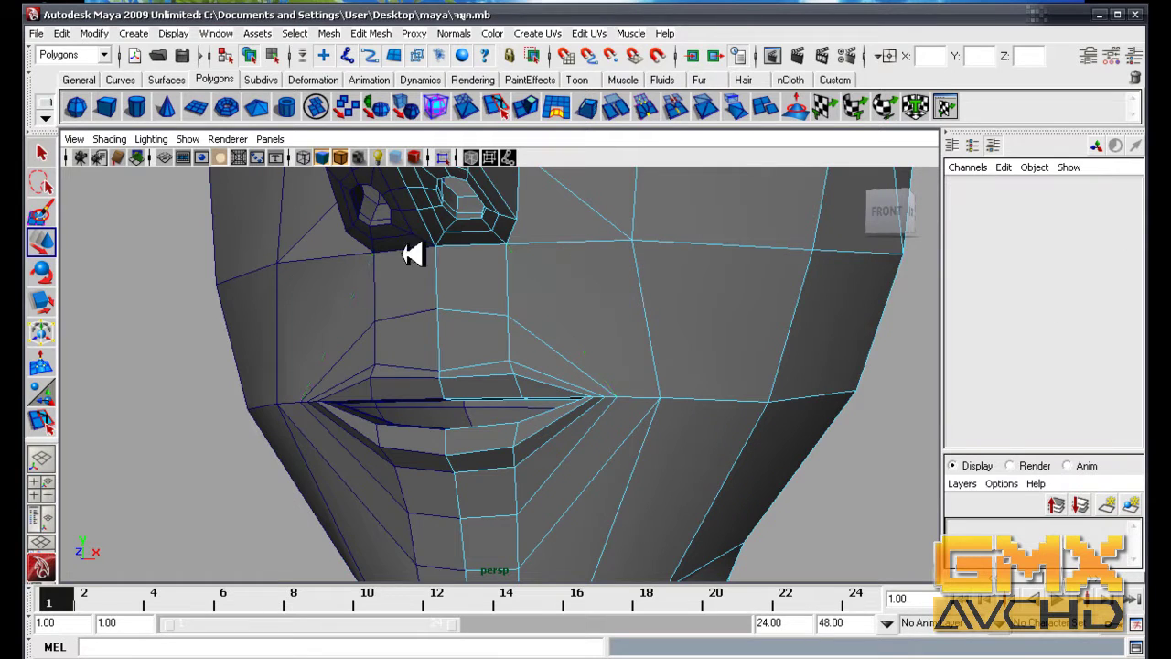
- Split a new edge from the mouth corner to the edge along the mouth line
{"action": "left_click", "coordinate": [513, 108]}
{"action": "left_click", "coordinate": [543, 243]}
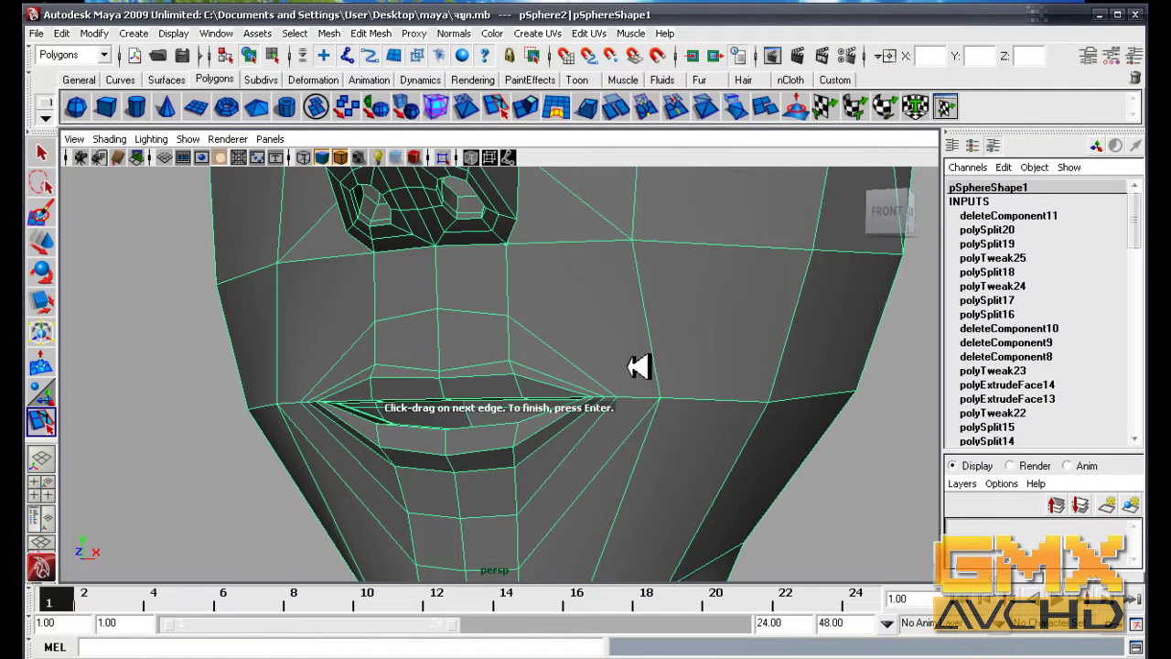
{"action": "left_click", "coordinate": [642, 397]}
{"action": "key", "text": "Return"}
{"action": "mouse_move", "coordinate": [727, 362]}
{"action": "left_mouse_down", "text": "alt"}
{"action": "mouse_move", "coordinate": [727, 374]}
{"action": "mouse_move", "coordinate": [707, 376]}
{"action": "left_mouse_up", "text": "alt"}
{"action": "left_click_drag", "start_coordinate": [651, 302], "coordinate": [627, 308], "text": "alt"}
- Check the new cuts by the nostril and cheek from frontal and angled views
{"action": "mouse_move", "coordinate": [553, 297]}
{"action": "right_mouse_down"}
{"action": "mouse_move", "coordinate": [577, 279]}
{"action": "mouse_move", "coordinate": [549, 249]}
{"action": "right_mouse_up"}
{"action": "left_click", "coordinate": [568, 289]}
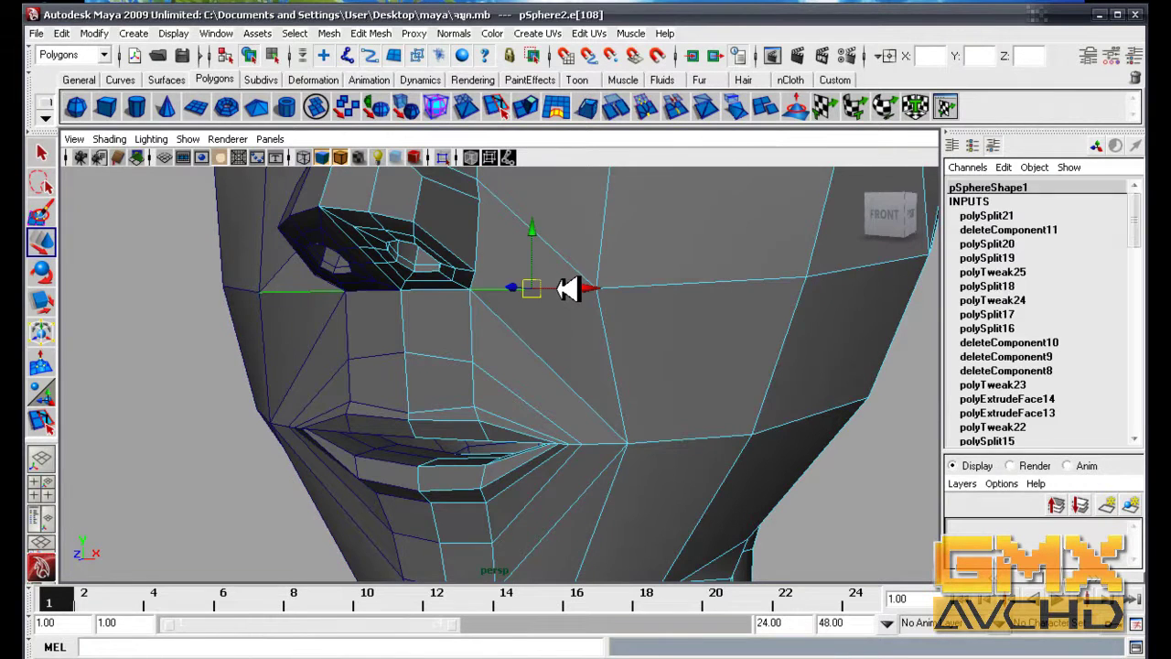
{"action": "left_click", "coordinate": [570, 292]}
{"action": "mouse_move", "coordinate": [611, 339]}
{"action": "left_mouse_down", "text": "alt"}
{"action": "mouse_move", "coordinate": [646, 343]}
{"action": "mouse_move", "coordinate": [617, 449]}
{"action": "mouse_move", "coordinate": [628, 430]}
{"action": "left_mouse_up", "text": "alt"}
{"action": "mouse_move", "coordinate": [615, 358]}
{"action": "left_mouse_down", "text": "alt"}
{"action": "mouse_move", "coordinate": [515, 332]}
{"action": "mouse_move", "coordinate": [538, 345]}
{"action": "left_mouse_up", "text": "alt"}
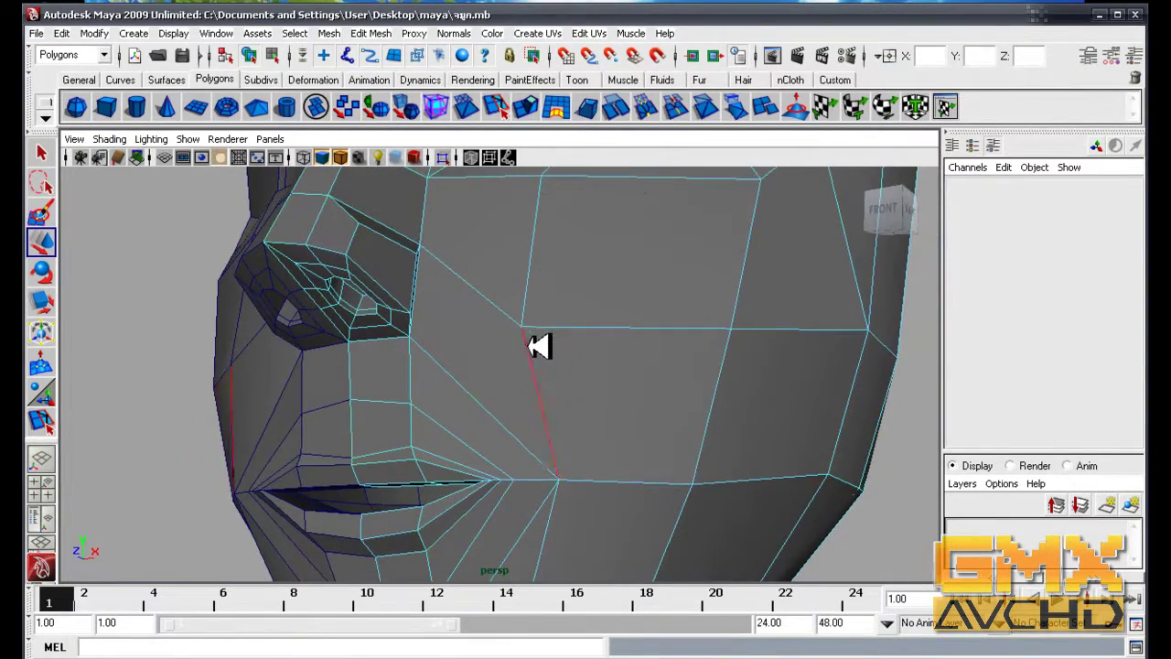
{"action": "key", "text": "F8"}
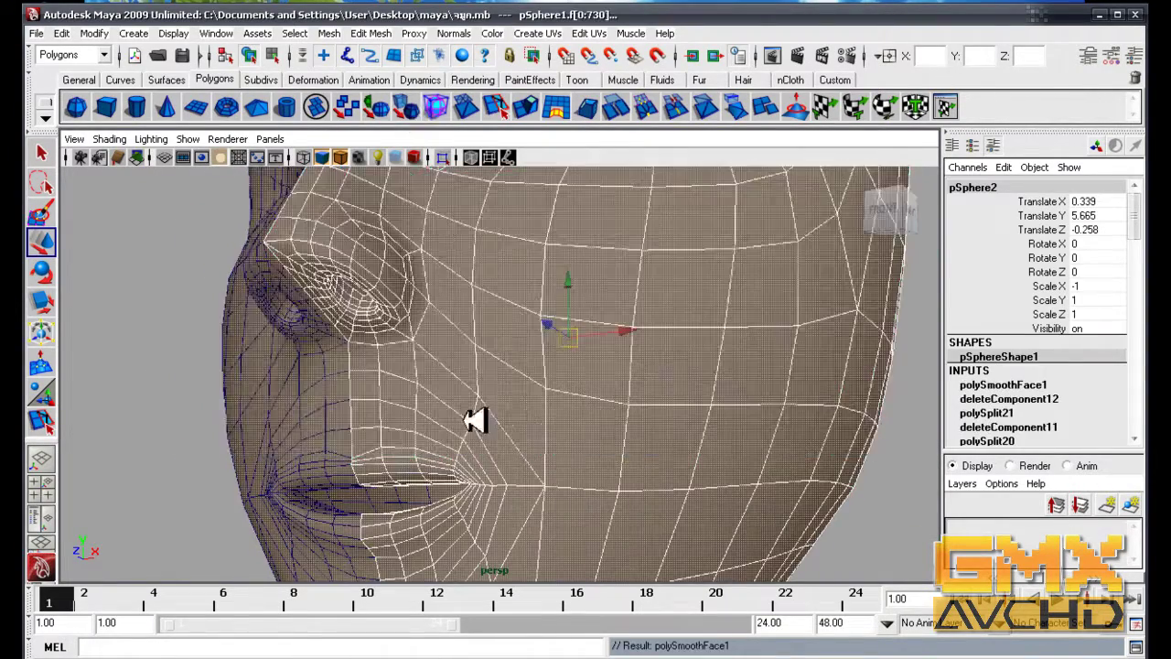
{"action": "left_click_drag", "start_coordinate": [452, 381], "coordinate": [318, 366], "text": "alt"}
{"action": "mouse_move", "coordinate": [136, 326]}
{"action": "left_mouse_down", "text": "alt"}
{"action": "mouse_move", "coordinate": [287, 382]}
{"action": "mouse_move", "coordinate": [384, 439]}
{"action": "mouse_move", "coordinate": [470, 442]}
{"action": "mouse_move", "coordinate": [347, 426]}
{"action": "mouse_move", "coordinate": [272, 432]}
{"action": "left_mouse_up", "text": "alt"}
{"action": "key", "text": "ctrl+z"}
{"action": "mouse_move", "coordinate": [564, 438]}
{"action": "left_mouse_down", "text": "alt"}
{"action": "mouse_move", "coordinate": [607, 452]}
{"action": "mouse_move", "coordinate": [536, 447]}
{"action": "mouse_move", "coordinate": [549, 454]}
{"action": "mouse_move", "coordinate": [591, 432]}
{"action": "mouse_move", "coordinate": [480, 262]}
{"action": "left_mouse_up", "text": "alt"}
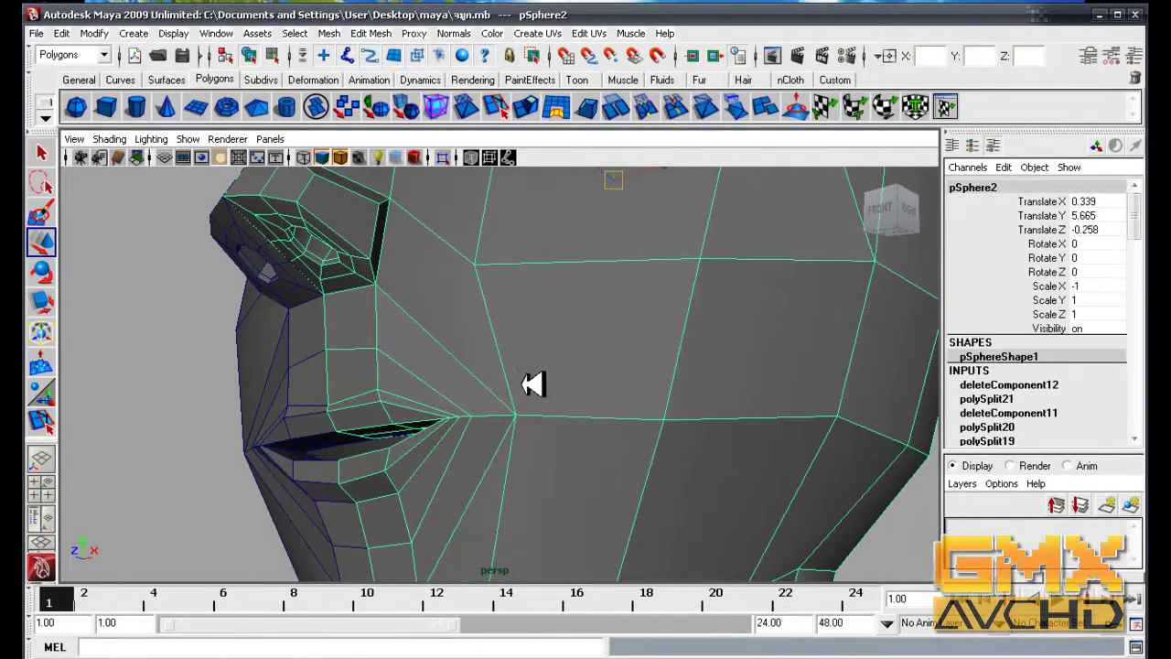
- In the front view, reposition the cheek vertex beside the nose and the vertex by the nose bridge
{"action": "mouse_move", "coordinate": [593, 405]}
{"action": "left_mouse_down", "text": "alt"}
{"action": "mouse_move", "coordinate": [685, 410]}
{"action": "mouse_move", "coordinate": [713, 358]}
{"action": "left_mouse_up", "text": "alt"}
{"action": "mouse_move", "coordinate": [657, 385]}
{"action": "left_mouse_down", "text": "alt"}
{"action": "mouse_move", "coordinate": [635, 392]}
{"action": "mouse_move", "coordinate": [625, 323]}
{"action": "mouse_move", "coordinate": [570, 342]}
{"action": "left_mouse_up", "text": "alt"}
{"action": "key", "text": "space"}
{"action": "right_click_drag", "start_coordinate": [653, 358], "coordinate": [604, 358]}
{"action": "left_click", "coordinate": [655, 371]}
{"action": "middle_click_drag", "start_coordinate": [678, 378], "coordinate": [673, 395]}
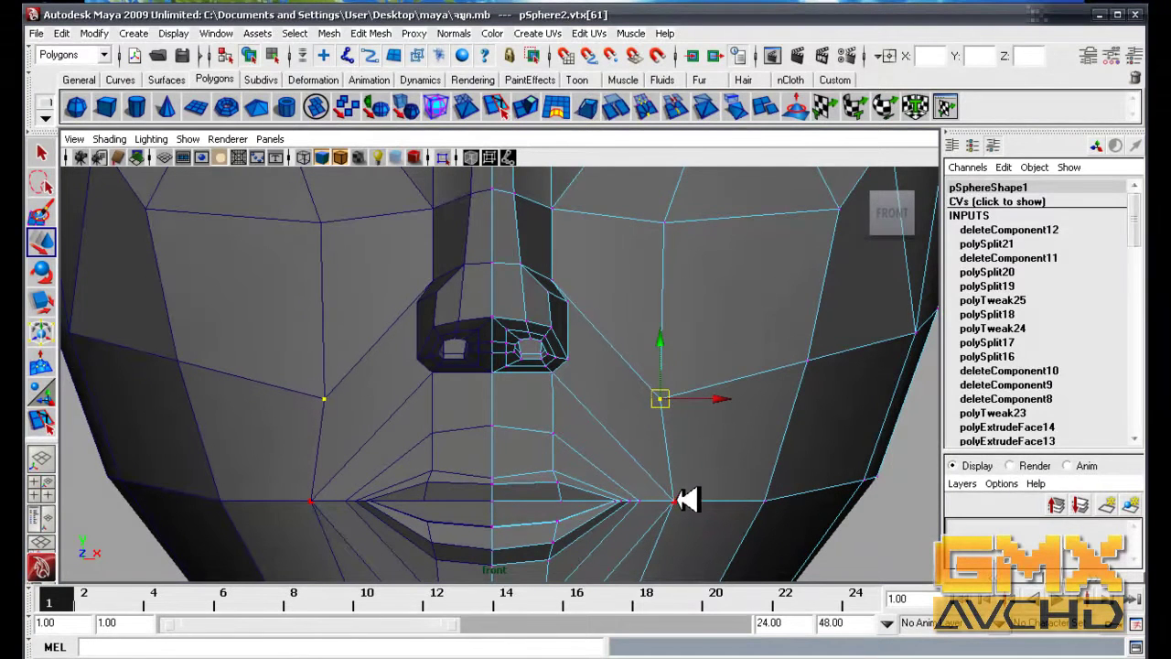
{"action": "mouse_move", "coordinate": [663, 394]}
{"action": "middle_mouse_down"}
{"action": "mouse_move", "coordinate": [640, 368]}
{"action": "mouse_move", "coordinate": [536, 408]}
{"action": "middle_mouse_up"}
{"action": "left_click", "coordinate": [514, 260]}
{"action": "middle_click_drag", "start_coordinate": [517, 258], "coordinate": [542, 269]}
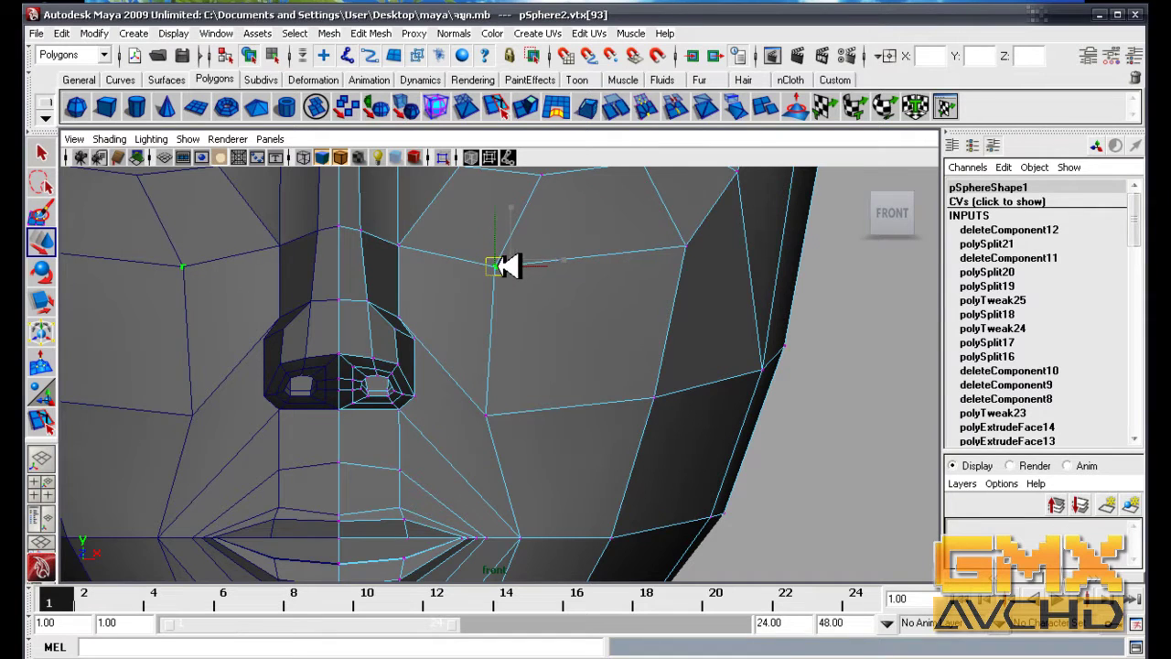
- Back in perspective, raise the mouth-corner vertex to lift where the lips meet the cheek
{"action": "middle_click_drag", "start_coordinate": [509, 261], "coordinate": [543, 371], "text": "alt"}
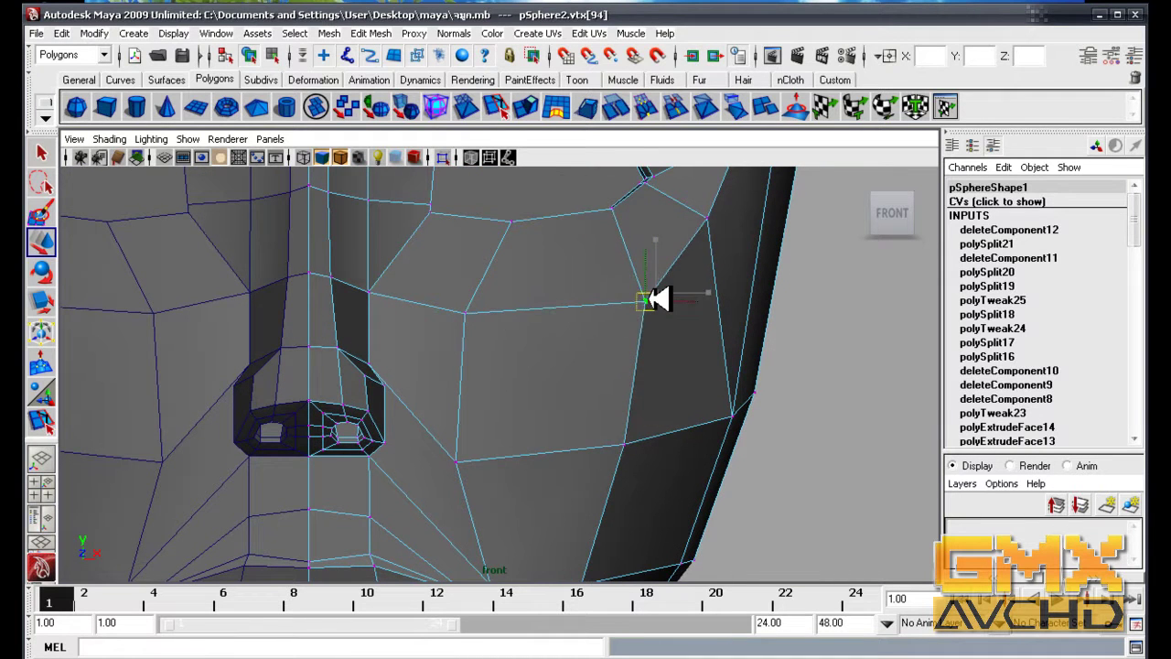
{"action": "mouse_move", "coordinate": [667, 298]}
{"action": "right_mouse_down", "text": "alt"}
{"action": "mouse_move", "coordinate": [646, 345]}
{"action": "mouse_move", "coordinate": [523, 302]}
{"action": "right_mouse_up", "text": "alt"}
{"action": "middle_click_drag", "start_coordinate": [523, 302], "coordinate": [529, 321], "text": "alt"}
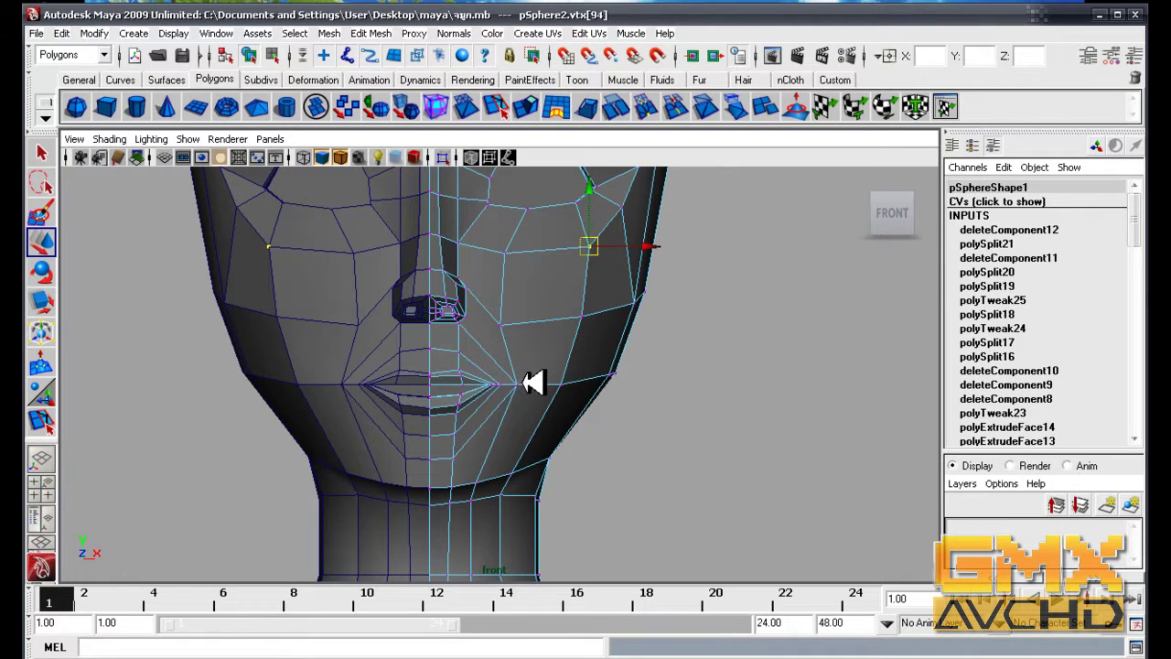
{"action": "key", "text": "space"}
{"action": "mouse_move", "coordinate": [529, 358]}
{"action": "left_mouse_down"}
{"action": "mouse_move", "coordinate": [537, 387]}
{"action": "mouse_move", "coordinate": [588, 418]}
{"action": "left_mouse_up"}
{"action": "key", "text": "space"}
{"action": "scroll", "coordinate": [471, 395], "scroll_direction": "up", "scroll_amount": 3}
{"action": "right_click_drag", "start_coordinate": [472, 396], "coordinate": [556, 372], "text": "alt"}
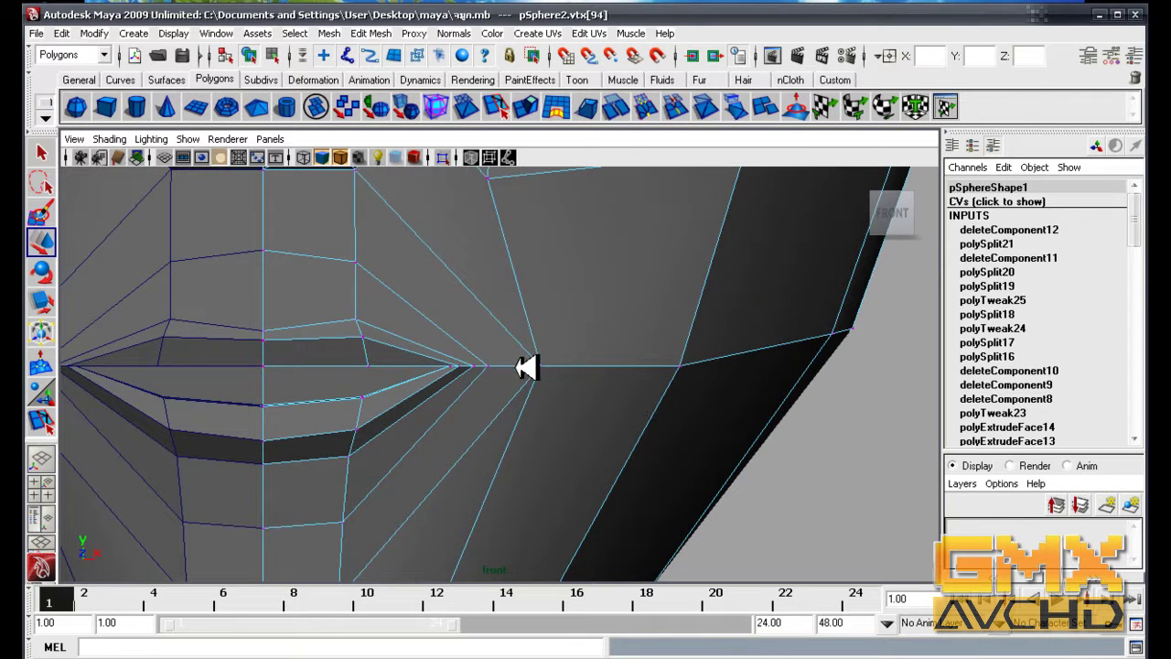
{"action": "left_click_drag", "start_coordinate": [480, 369], "coordinate": [485, 344]}
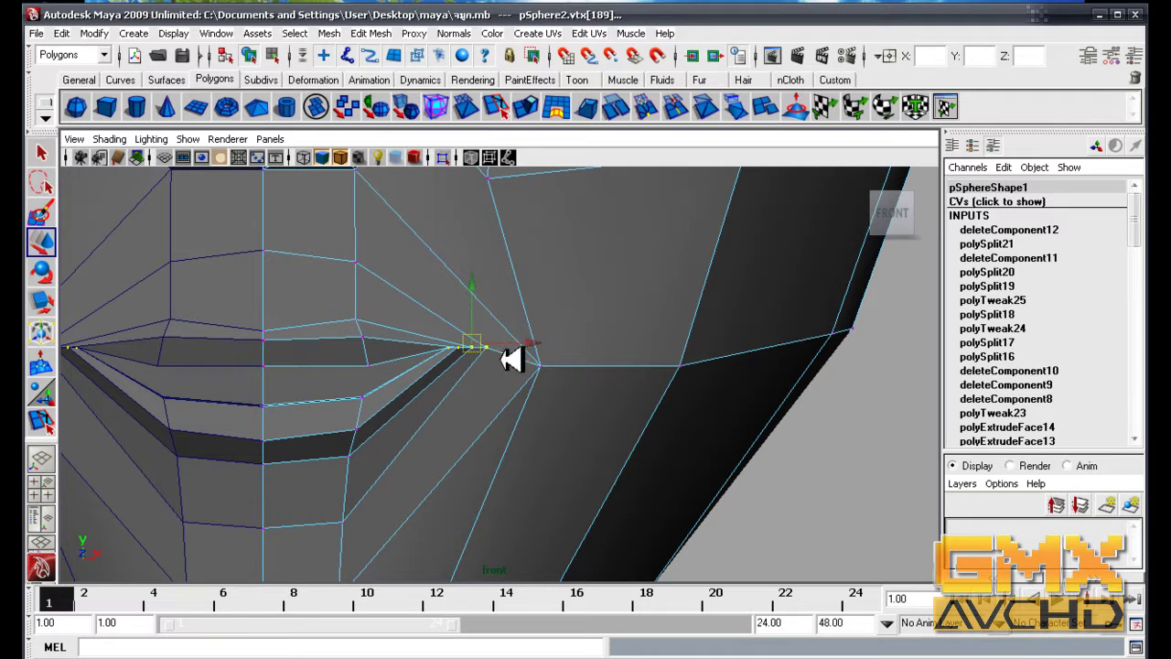
{"action": "mouse_move", "coordinate": [547, 364]}
{"action": "left_mouse_down"}
{"action": "mouse_move", "coordinate": [538, 311]}
{"action": "mouse_move", "coordinate": [497, 345]}
{"action": "mouse_move", "coordinate": [595, 350]}
{"action": "mouse_move", "coordinate": [477, 335]}
{"action": "mouse_move", "coordinate": [478, 397]}
{"action": "mouse_move", "coordinate": [616, 254]}
{"action": "mouse_move", "coordinate": [591, 292]}
{"action": "mouse_move", "coordinate": [627, 314]}
{"action": "left_mouse_up"}
{"action": "key", "text": "space"}
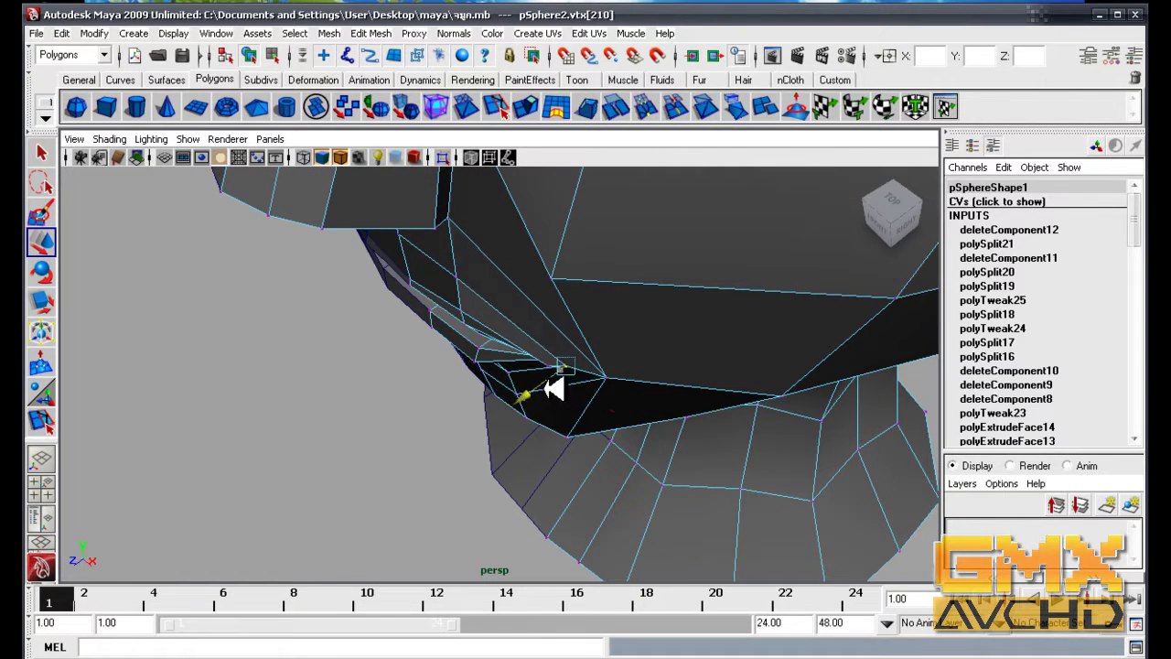
- Select the mouth-corner vertex from a front view, then return to object mode
{"action": "mouse_move", "coordinate": [551, 388]}
{"action": "left_mouse_down", "text": "alt"}
{"action": "mouse_move", "coordinate": [701, 293]}
{"action": "mouse_move", "coordinate": [686, 290]}
{"action": "left_mouse_up", "text": "alt"}
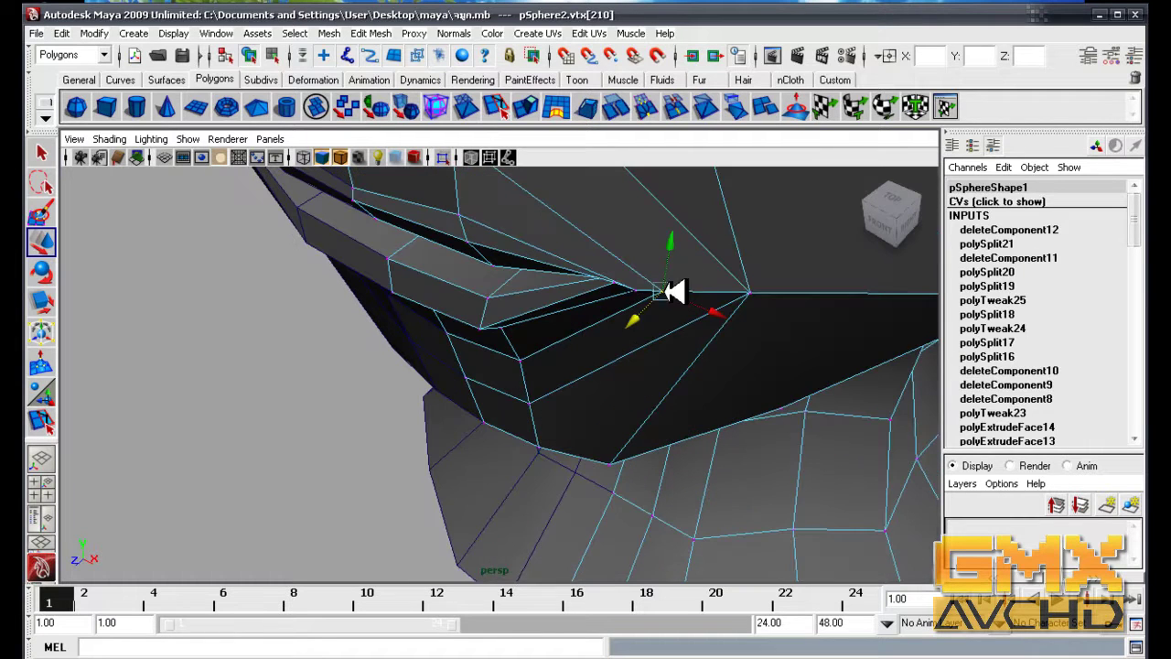
{"action": "key", "text": "F8"}
{"action": "right_click_drag", "start_coordinate": [664, 280], "coordinate": [643, 292]}
{"action": "mouse_move", "coordinate": [643, 293]}
{"action": "left_mouse_down", "text": "alt"}
{"action": "mouse_move", "coordinate": [580, 319]}
{"action": "mouse_move", "coordinate": [585, 419]}
{"action": "mouse_move", "coordinate": [556, 463]}
{"action": "left_mouse_up", "text": "alt"}
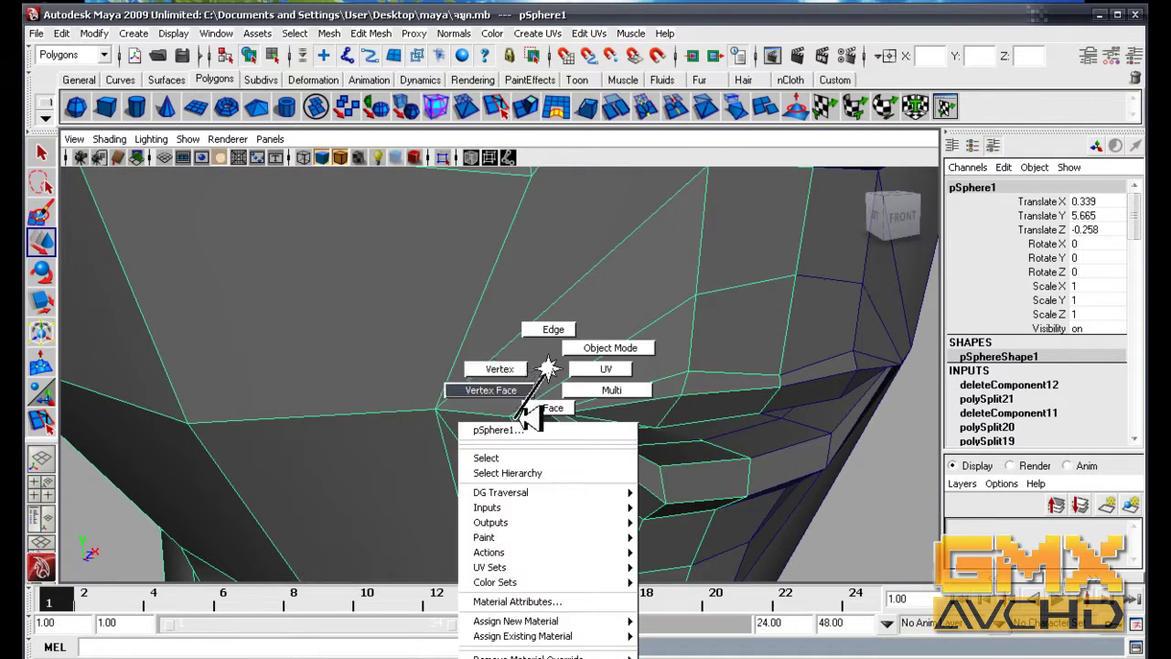
{"action": "right_click_drag", "start_coordinate": [552, 398], "coordinate": [471, 391]}
{"action": "mouse_move", "coordinate": [512, 421]}
{"action": "left_mouse_down", "text": "alt"}
{"action": "mouse_move", "coordinate": [551, 450]}
{"action": "mouse_move", "coordinate": [640, 471]}
{"action": "mouse_move", "coordinate": [598, 445]}
{"action": "mouse_move", "coordinate": [401, 405]}
{"action": "left_mouse_up", "text": "alt"}
{"action": "left_click", "coordinate": [565, 448]}
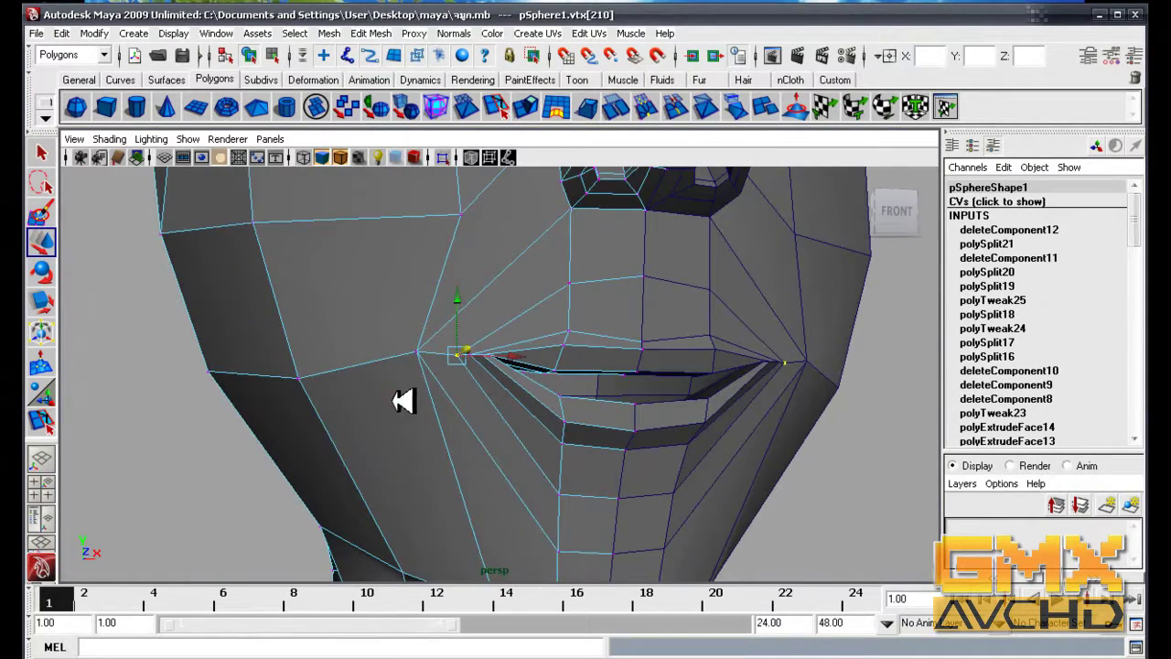
{"action": "right_click_drag", "start_coordinate": [401, 399], "coordinate": [444, 375]}
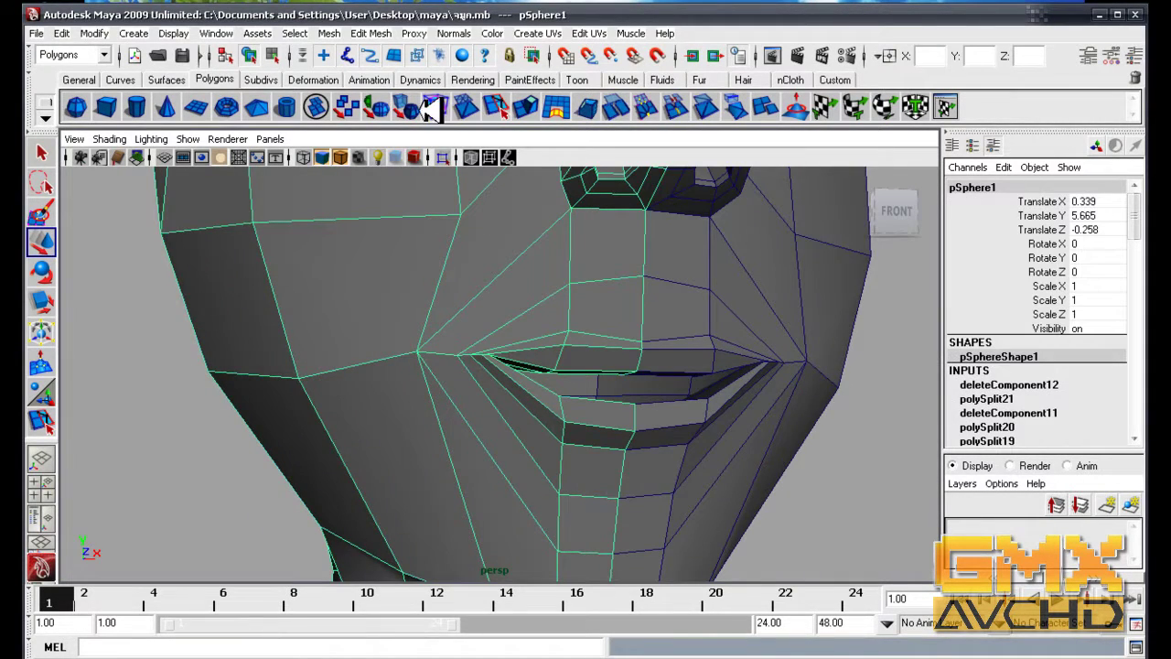
- Try smoothing the head into a dense mesh, then undo the smoothing
{"action": "left_click", "coordinate": [432, 107]}
{"action": "left_click", "coordinate": [174, 315]}
{"action": "mouse_move", "coordinate": [174, 315]}
{"action": "left_mouse_down", "text": "alt"}
{"action": "mouse_move", "coordinate": [444, 418]}
{"action": "mouse_move", "coordinate": [413, 449]}
{"action": "mouse_move", "coordinate": [688, 488]}
{"action": "left_mouse_up", "text": "alt"}
{"action": "left_click", "coordinate": [687, 489]}
{"action": "key", "text": "ctrl+z"}
- Select two vertices below the lower lip and view the lip from the side
{"action": "mouse_move", "coordinate": [607, 465]}
{"action": "left_mouse_down", "text": "alt"}
{"action": "mouse_move", "coordinate": [739, 504]}
{"action": "mouse_move", "coordinate": [631, 467]}
{"action": "left_mouse_up", "text": "alt"}
{"action": "scroll", "coordinate": [630, 468], "scroll_direction": "up", "scroll_amount": 3}
{"action": "right_click_drag", "start_coordinate": [596, 368], "coordinate": [594, 409]}
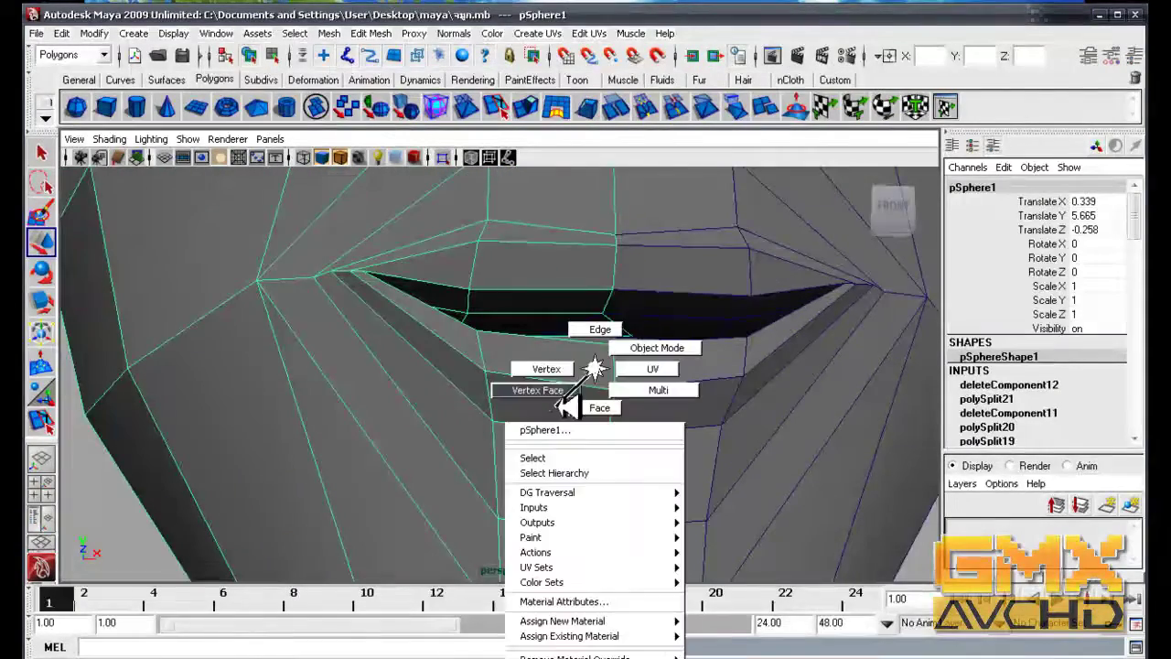
{"action": "left_click", "coordinate": [549, 369]}
{"action": "left_click", "coordinate": [606, 437]}
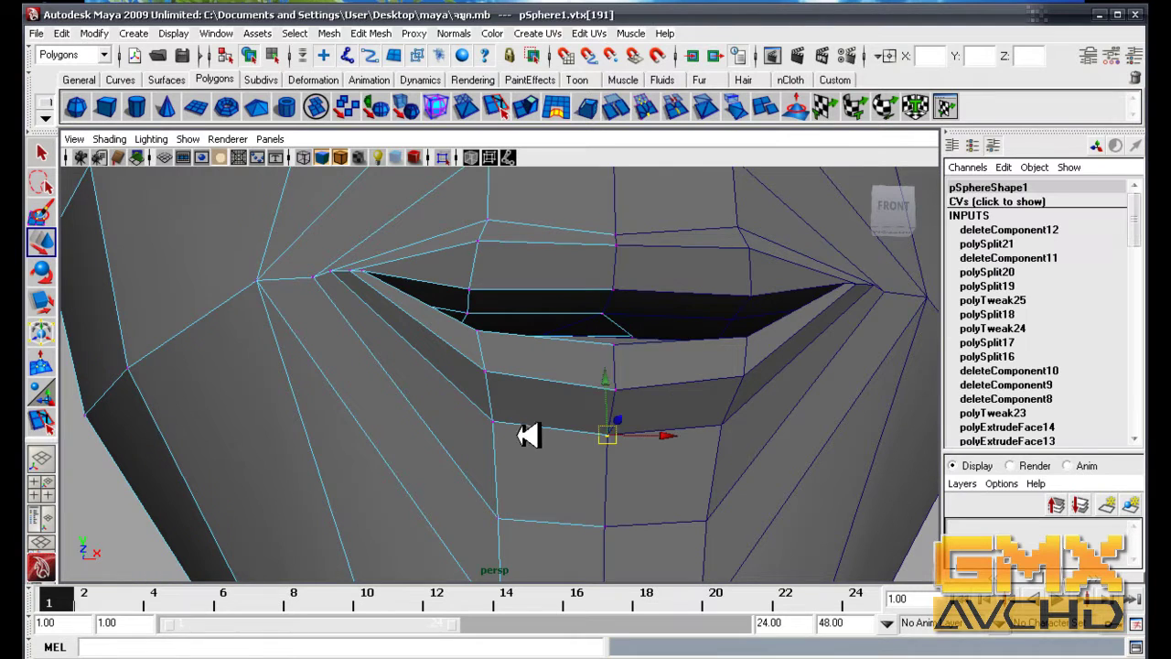
{"action": "left_click", "coordinate": [502, 420], "text": "shift"}
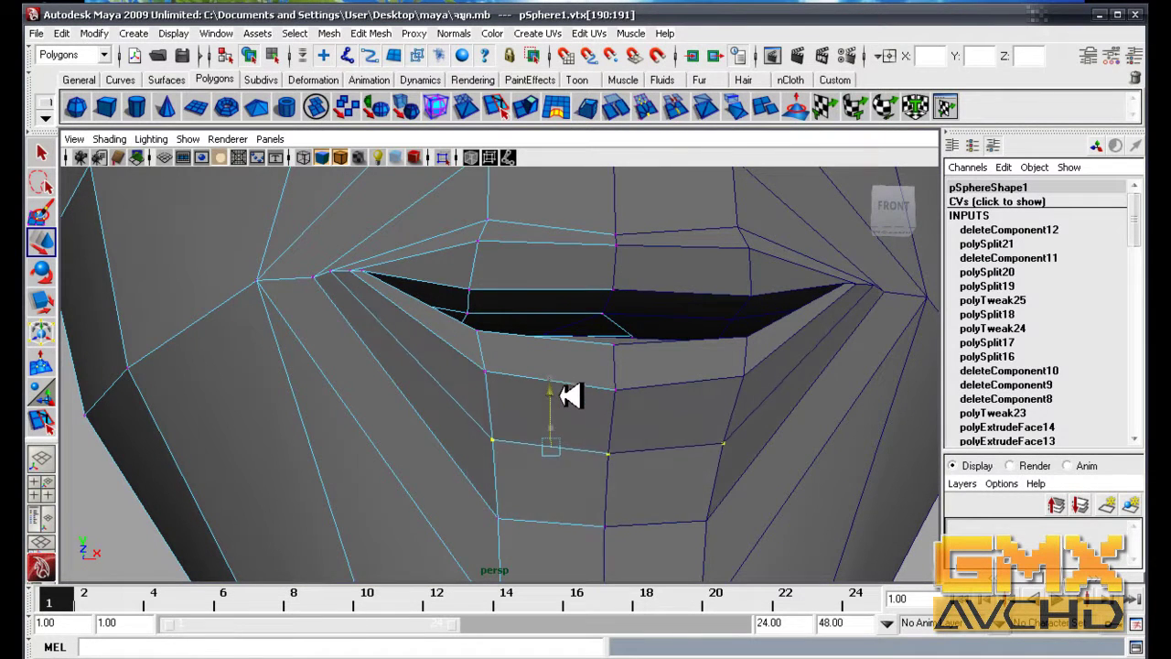
{"action": "mouse_move", "coordinate": [570, 397]}
{"action": "left_mouse_down", "text": "alt"}
{"action": "mouse_move", "coordinate": [734, 475]}
{"action": "mouse_move", "coordinate": [647, 468]}
{"action": "mouse_move", "coordinate": [586, 481]}
{"action": "mouse_move", "coordinate": [558, 471]}
{"action": "left_mouse_up", "text": "alt"}
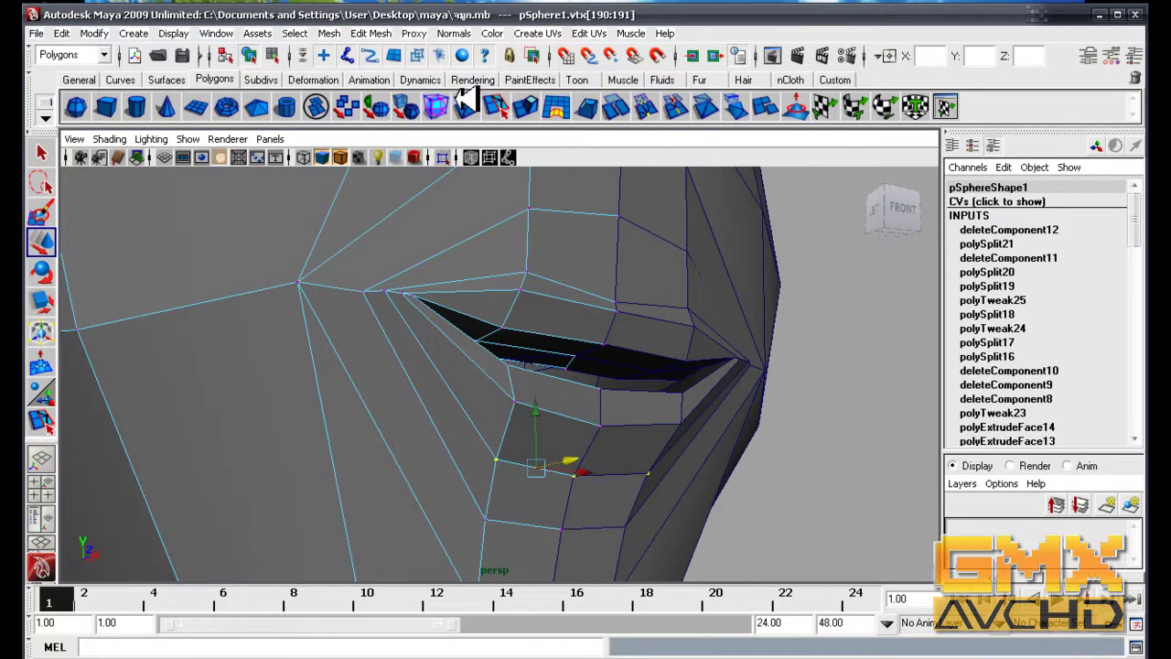
{"action": "left_click", "coordinate": [515, 105]}
{"action": "mouse_move", "coordinate": [431, 308]}
{"action": "left_mouse_down", "text": "alt"}
{"action": "mouse_move", "coordinate": [510, 283]}
{"action": "mouse_move", "coordinate": [523, 359]}
{"action": "left_mouse_up", "text": "alt"}
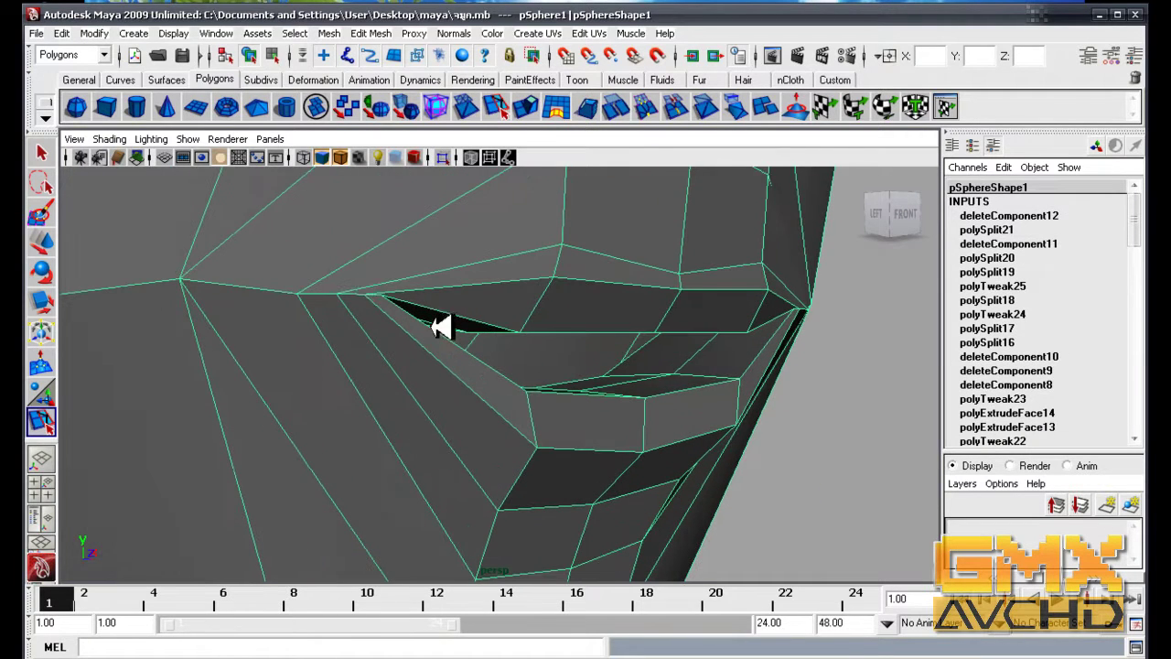
- Cut a new edge loop running below the lower lip
{"action": "mouse_move", "coordinate": [471, 431]}
{"action": "right_mouse_down", "text": "alt"}
{"action": "mouse_move", "coordinate": [449, 413]}
{"action": "mouse_move", "coordinate": [546, 462]}
{"action": "right_mouse_up", "text": "alt"}
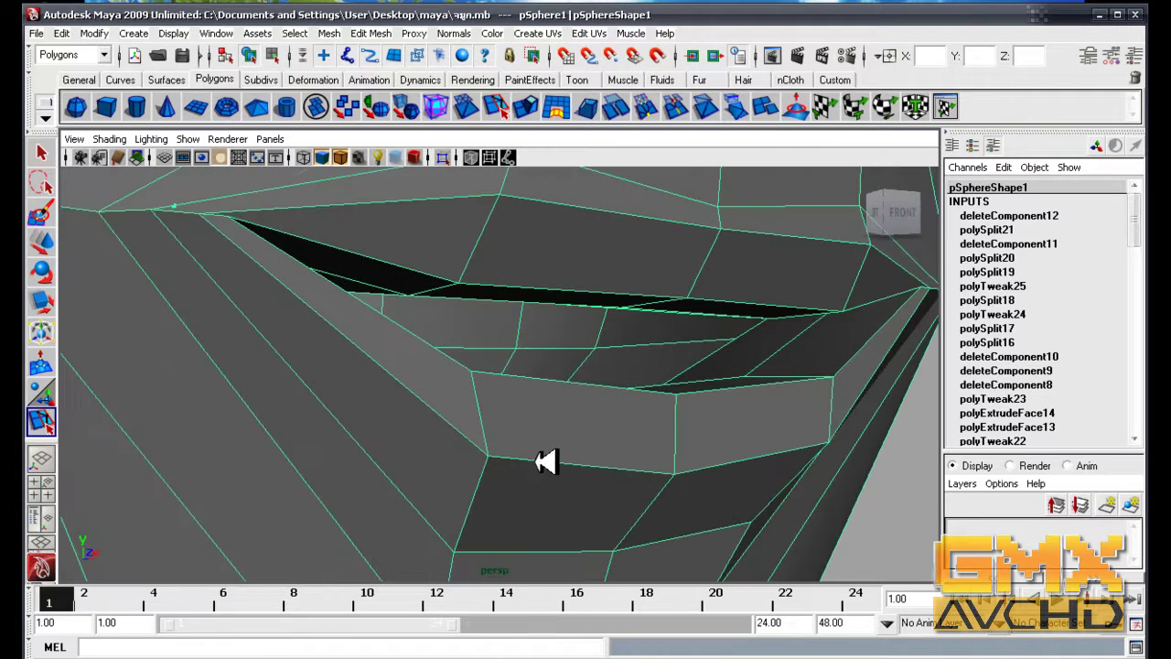
{"action": "left_click", "coordinate": [179, 212]}
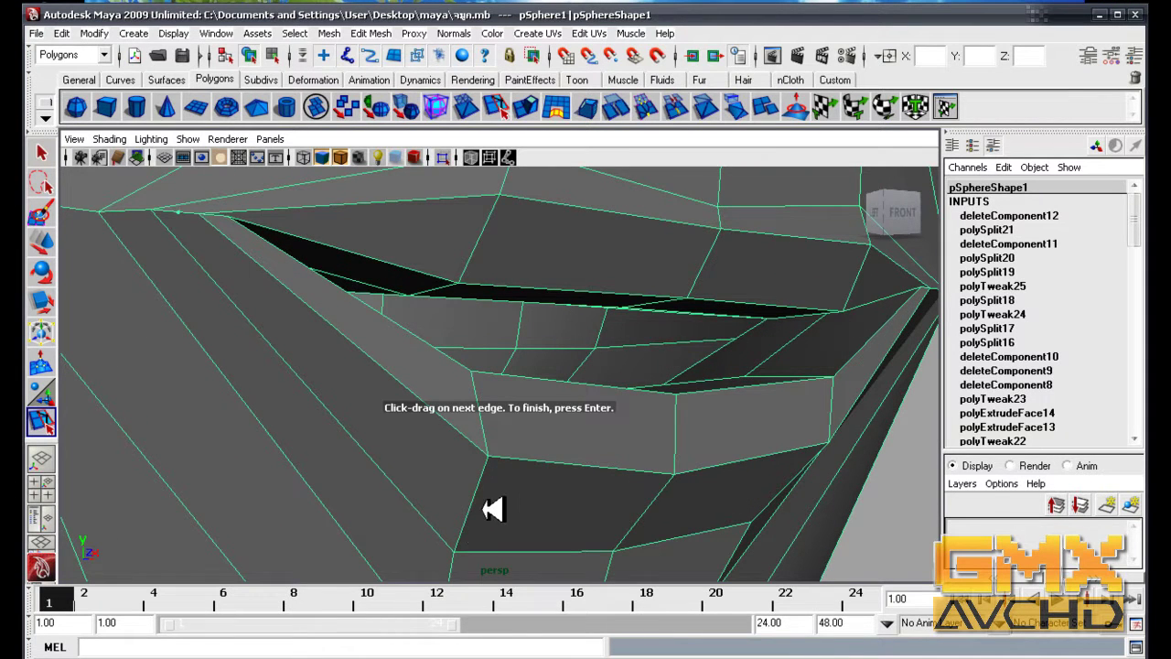
{"action": "mouse_move", "coordinate": [533, 512]}
{"action": "left_mouse_down", "text": "alt"}
{"action": "mouse_move", "coordinate": [596, 488]}
{"action": "mouse_move", "coordinate": [600, 475]}
{"action": "left_mouse_up", "text": "alt"}
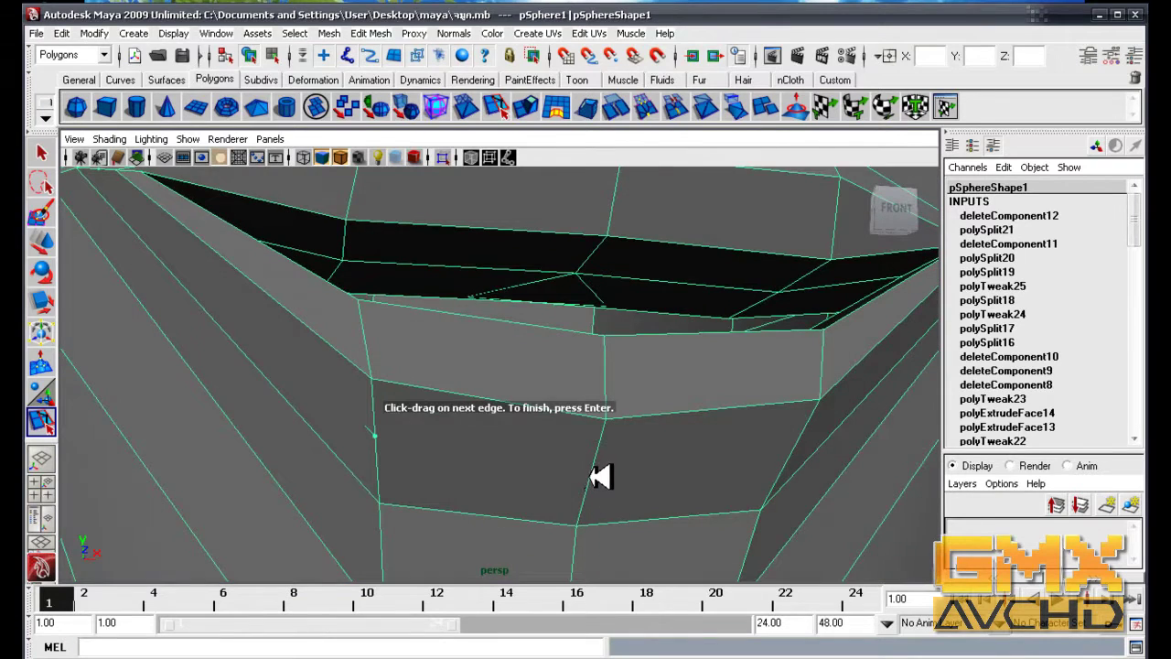
{"action": "key", "text": "Return"}
- Cut another edge across the area above the upper lip
{"action": "left_click_drag", "start_coordinate": [664, 556], "coordinate": [505, 361], "text": "alt"}
{"action": "right_click", "coordinate": [489, 340]}
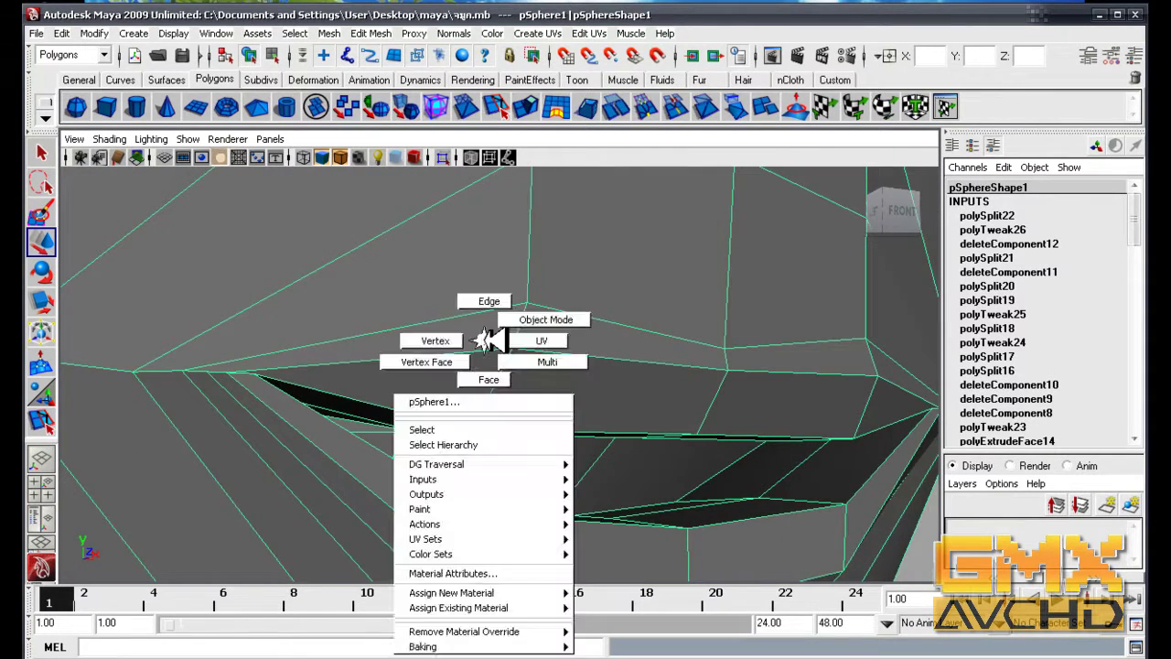
{"action": "key", "text": "y"}
{"action": "left_click", "coordinate": [226, 373]}
{"action": "left_click", "coordinate": [519, 326]}
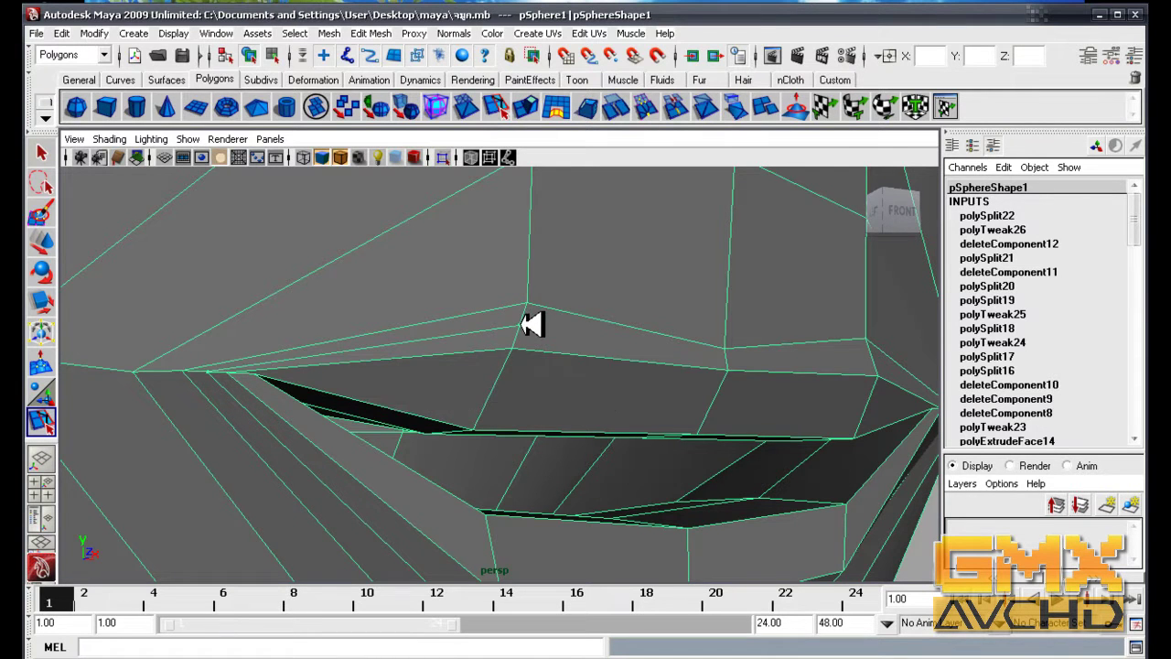
{"action": "key", "text": "Return"}
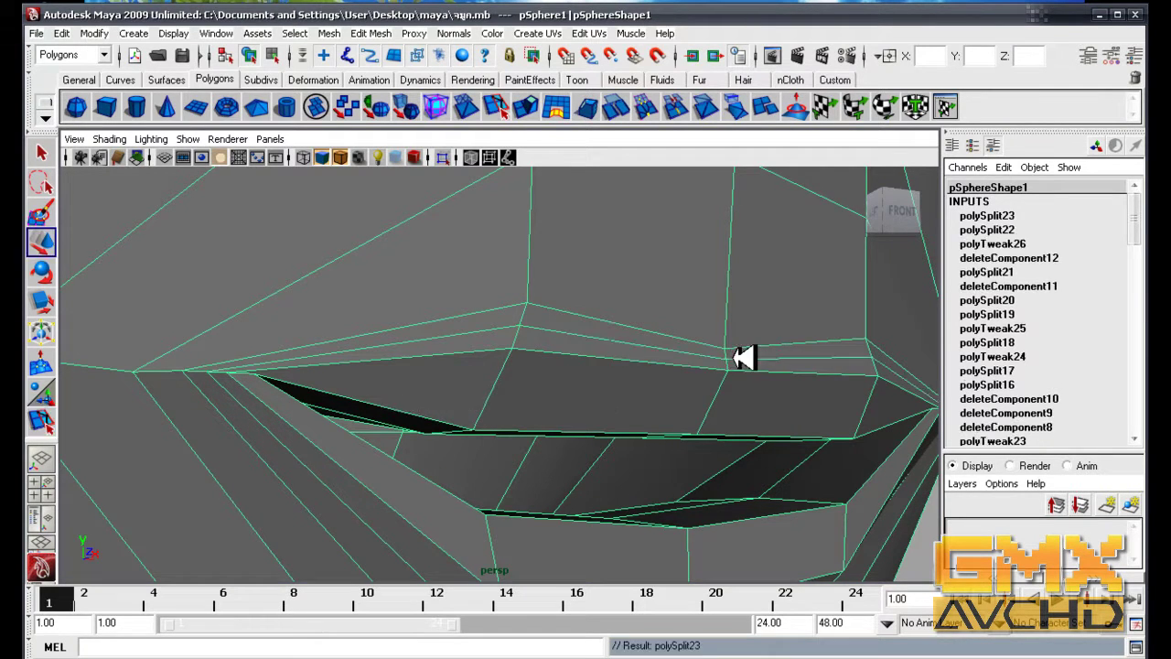
- Select the two middle vertices of the new loop under the lower lip
{"action": "mouse_move", "coordinate": [707, 354]}
{"action": "left_mouse_down", "text": "alt"}
{"action": "mouse_move", "coordinate": [622, 397]}
{"action": "mouse_move", "coordinate": [598, 280]}
{"action": "mouse_move", "coordinate": [570, 399]}
{"action": "left_mouse_up", "text": "alt"}
{"action": "right_click_drag", "start_coordinate": [559, 369], "coordinate": [512, 370]}
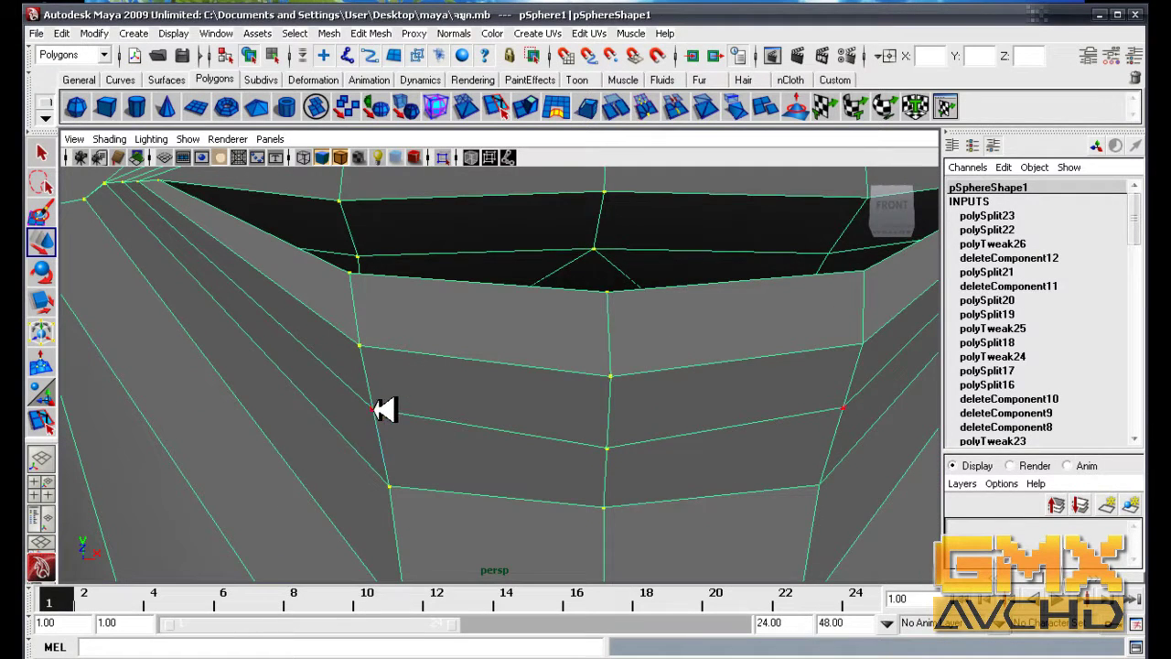
{"action": "left_click", "coordinate": [375, 409]}
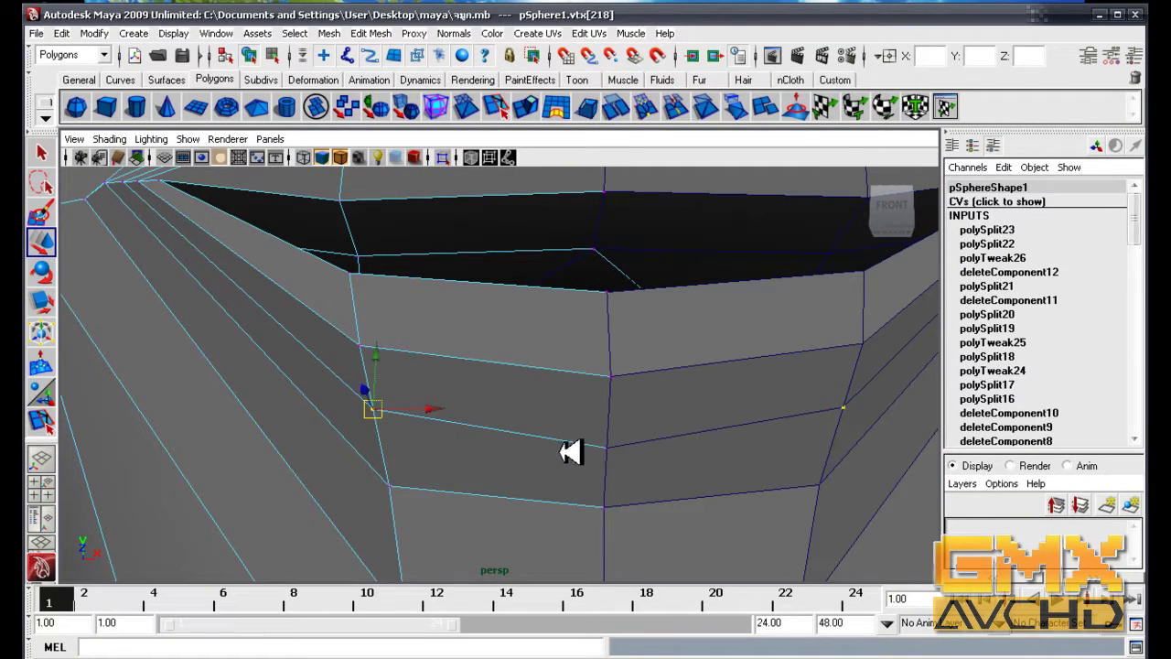
{"action": "left_click", "coordinate": [725, 517]}
{"action": "mouse_move", "coordinate": [588, 455]}
{"action": "left_mouse_down", "text": "alt"}
{"action": "mouse_move", "coordinate": [769, 506]}
{"action": "mouse_move", "coordinate": [750, 521]}
{"action": "mouse_move", "coordinate": [688, 495]}
{"action": "left_mouse_up", "text": "alt"}
- Adjust the vertices under the lower lip, checking the chin from side and front
{"action": "key", "text": "ctrl+z"}
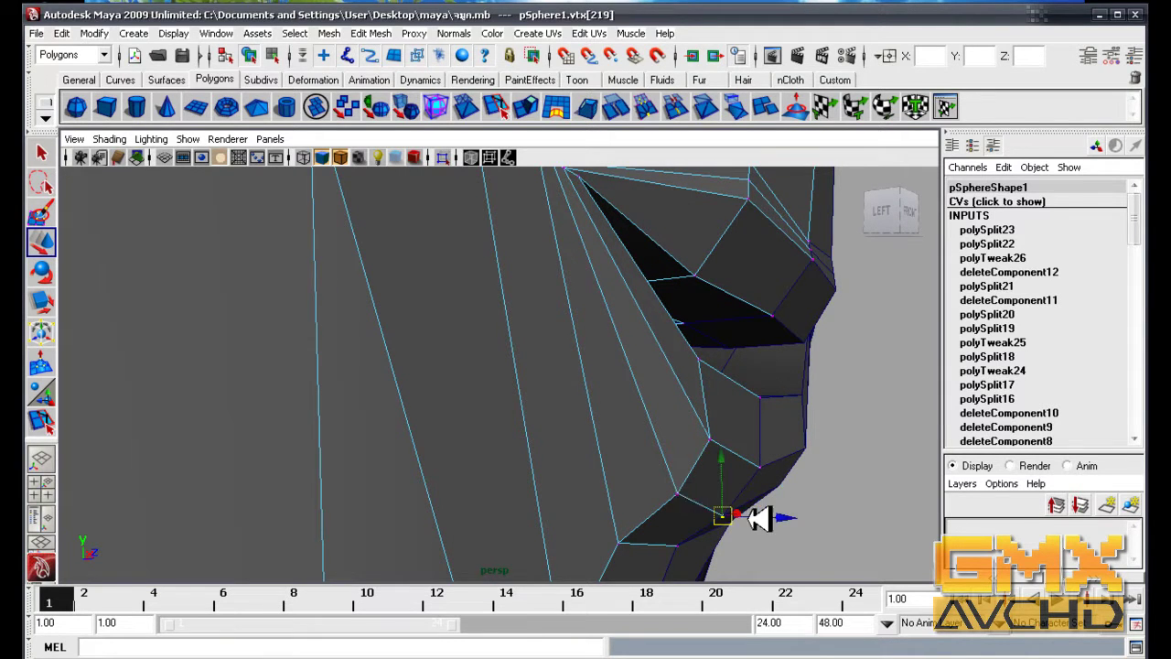
{"action": "left_click_drag", "start_coordinate": [755, 519], "coordinate": [782, 522], "text": "alt"}
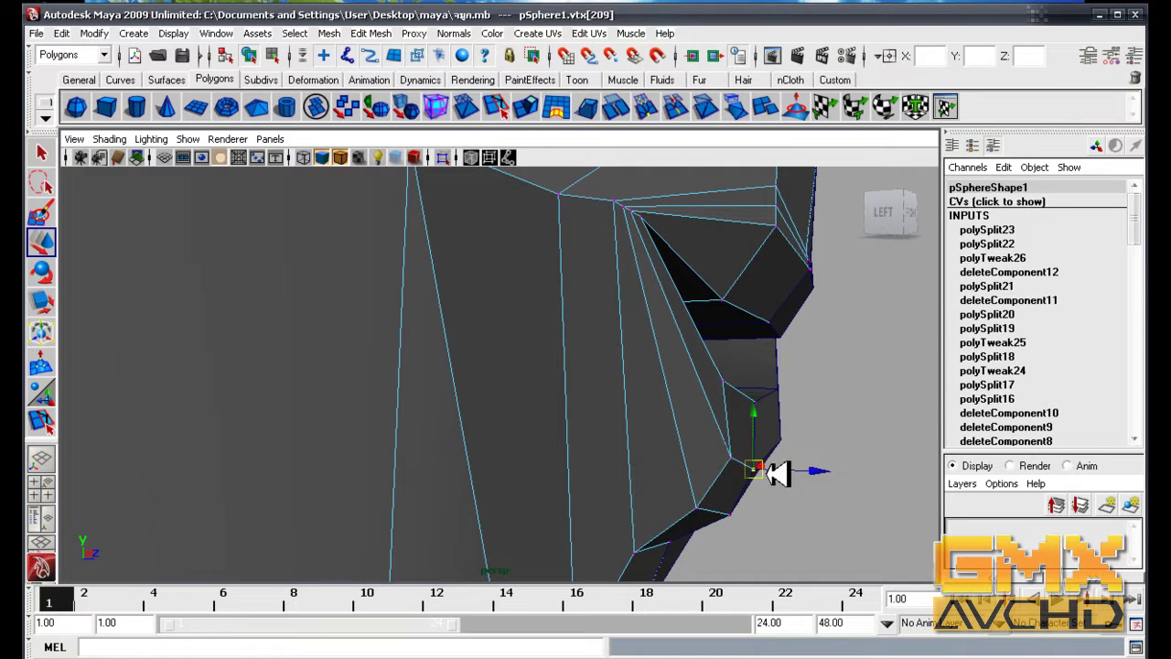
{"action": "mouse_move", "coordinate": [828, 473]}
{"action": "left_mouse_down", "text": "alt"}
{"action": "mouse_move", "coordinate": [750, 427]}
{"action": "mouse_move", "coordinate": [685, 457]}
{"action": "mouse_move", "coordinate": [509, 489]}
{"action": "mouse_move", "coordinate": [340, 489]}
{"action": "mouse_move", "coordinate": [457, 461]}
{"action": "mouse_move", "coordinate": [567, 478]}
{"action": "mouse_move", "coordinate": [628, 426]}
{"action": "mouse_move", "coordinate": [491, 425]}
{"action": "left_mouse_up", "text": "alt"}
- Inspect the smoothed head in object mode, then undo back to the low-poly cage
{"action": "key", "text": "F8"}
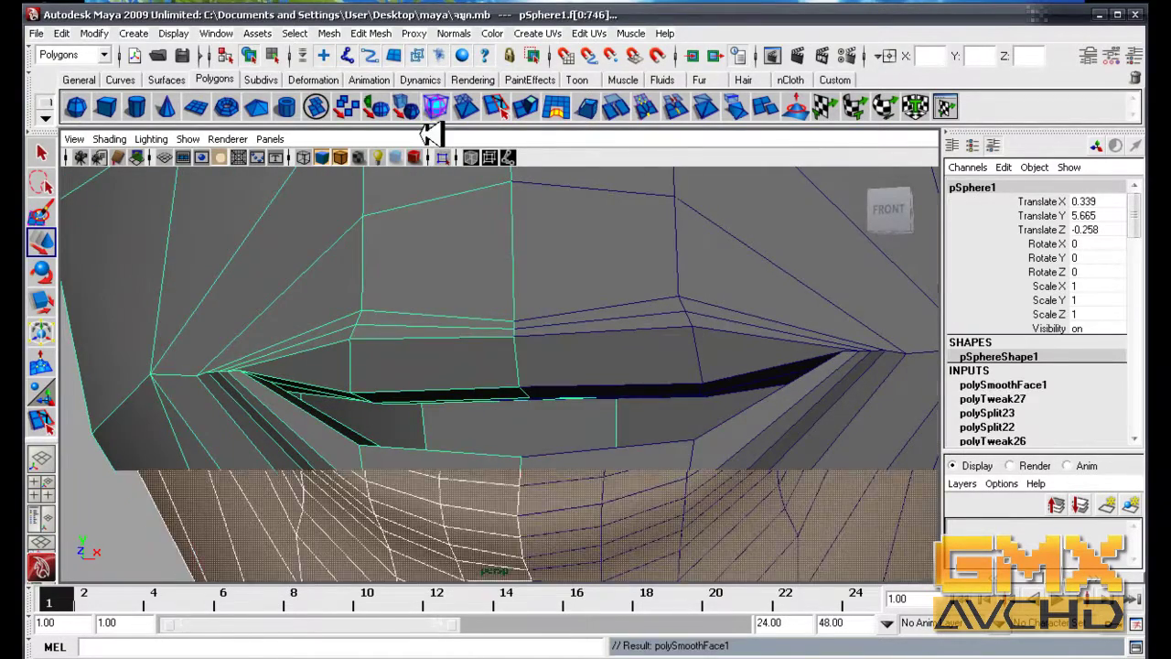
{"action": "scroll", "coordinate": [557, 339], "scroll_direction": "down", "scroll_amount": 5}
{"action": "scroll", "coordinate": [719, 486], "scroll_direction": "down", "scroll_amount": 3}
{"action": "left_click", "coordinate": [839, 521]}
{"action": "mouse_move", "coordinate": [839, 521]}
{"action": "left_mouse_down", "text": "alt"}
{"action": "mouse_move", "coordinate": [675, 506]}
{"action": "mouse_move", "coordinate": [797, 486]}
{"action": "mouse_move", "coordinate": [894, 502]}
{"action": "mouse_move", "coordinate": [529, 362]}
{"action": "left_mouse_up", "text": "alt"}
{"action": "right_click", "coordinate": [494, 359]}
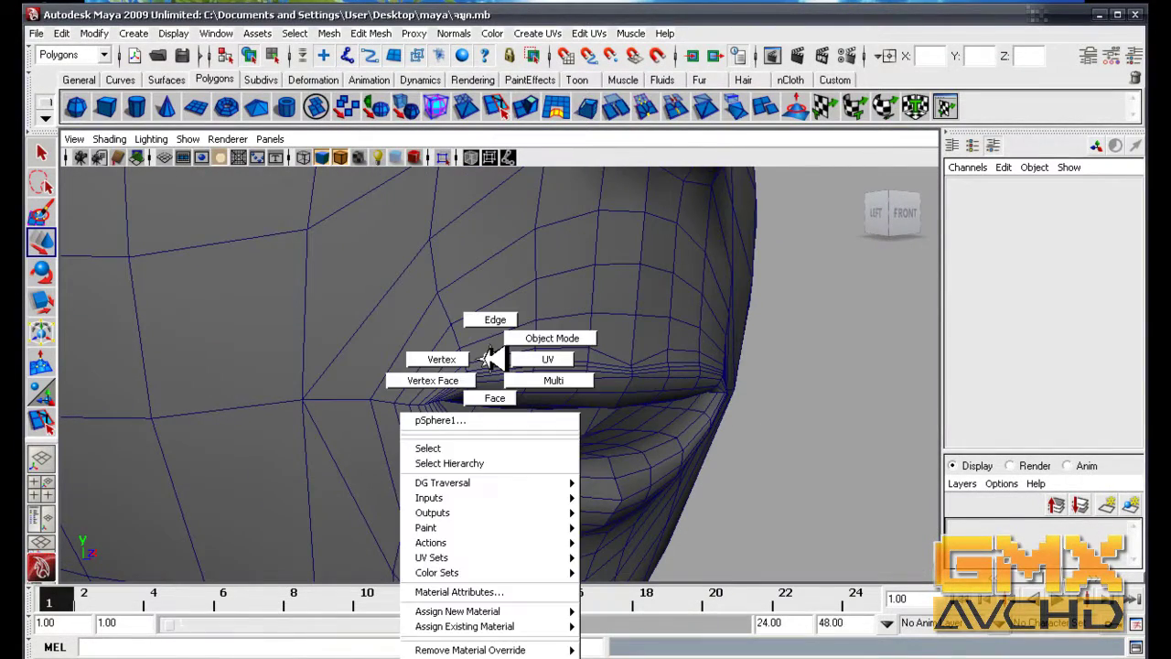
{"action": "key", "text": "ctrl+z"}
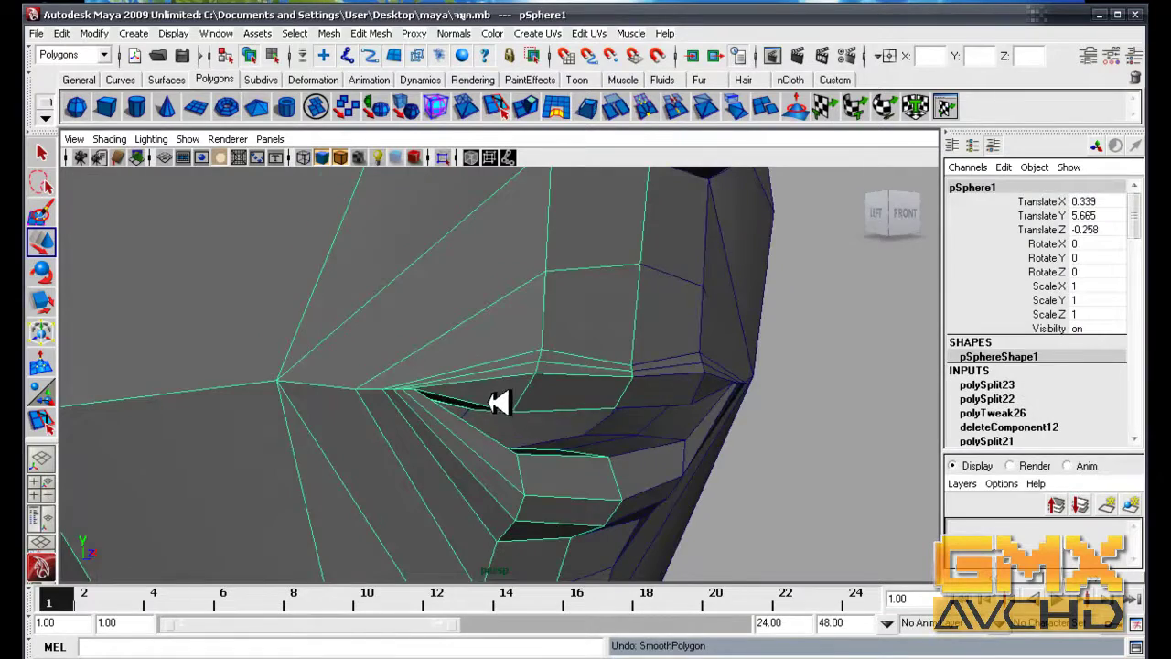
- Move the mouth-corner vertex and neighbouring cheek points, then check the head's left profile in object mode
{"action": "left_click_drag", "start_coordinate": [498, 403], "coordinate": [413, 394], "text": "alt"}
{"action": "right_click_drag", "start_coordinate": [413, 394], "coordinate": [350, 402]}
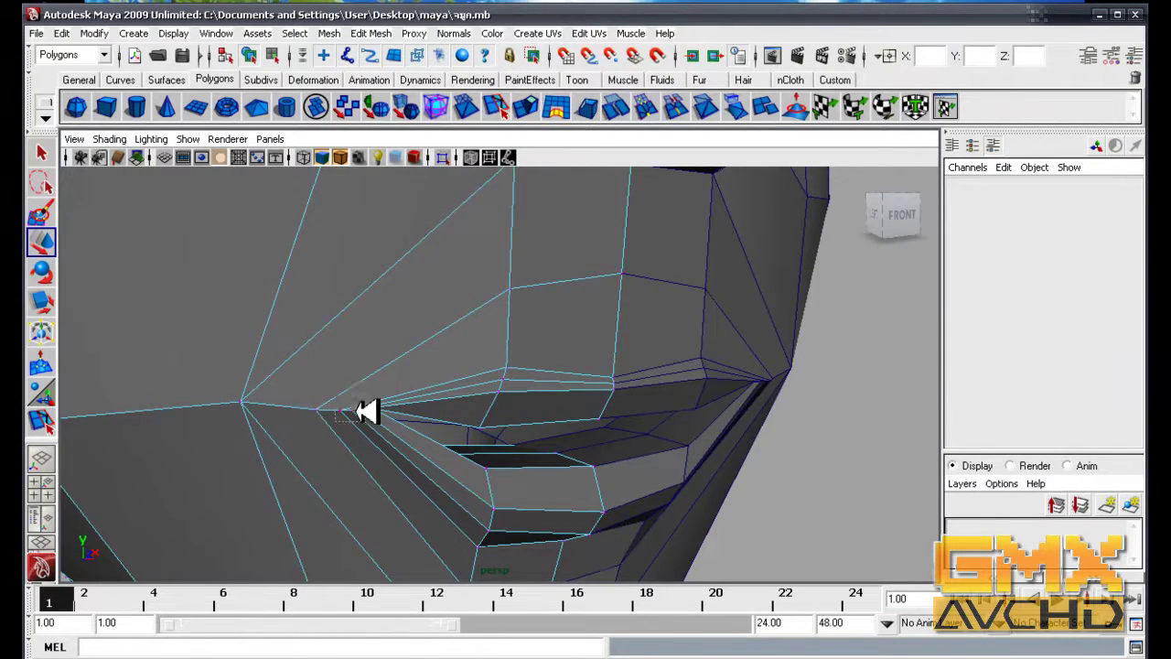
{"action": "left_click", "coordinate": [366, 412]}
{"action": "mouse_move", "coordinate": [411, 440]}
{"action": "left_mouse_down", "text": "alt"}
{"action": "mouse_move", "coordinate": [471, 468]}
{"action": "mouse_move", "coordinate": [348, 442]}
{"action": "mouse_move", "coordinate": [541, 450]}
{"action": "mouse_move", "coordinate": [661, 478]}
{"action": "mouse_move", "coordinate": [570, 465]}
{"action": "mouse_move", "coordinate": [522, 405]}
{"action": "mouse_move", "coordinate": [472, 385]}
{"action": "mouse_move", "coordinate": [485, 395]}
{"action": "mouse_move", "coordinate": [372, 437]}
{"action": "mouse_move", "coordinate": [464, 479]}
{"action": "left_mouse_up", "text": "alt"}
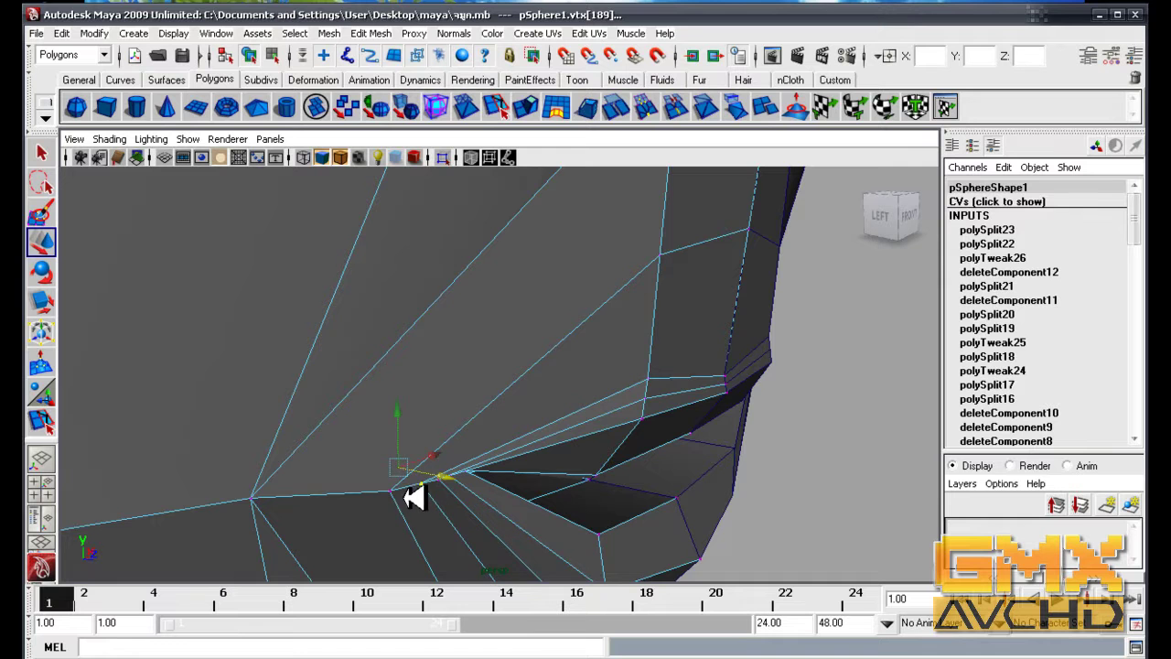
{"action": "mouse_move", "coordinate": [445, 496]}
{"action": "left_mouse_down", "text": "alt"}
{"action": "mouse_move", "coordinate": [596, 494]}
{"action": "mouse_move", "coordinate": [561, 458]}
{"action": "mouse_move", "coordinate": [521, 466]}
{"action": "left_mouse_up", "text": "alt"}
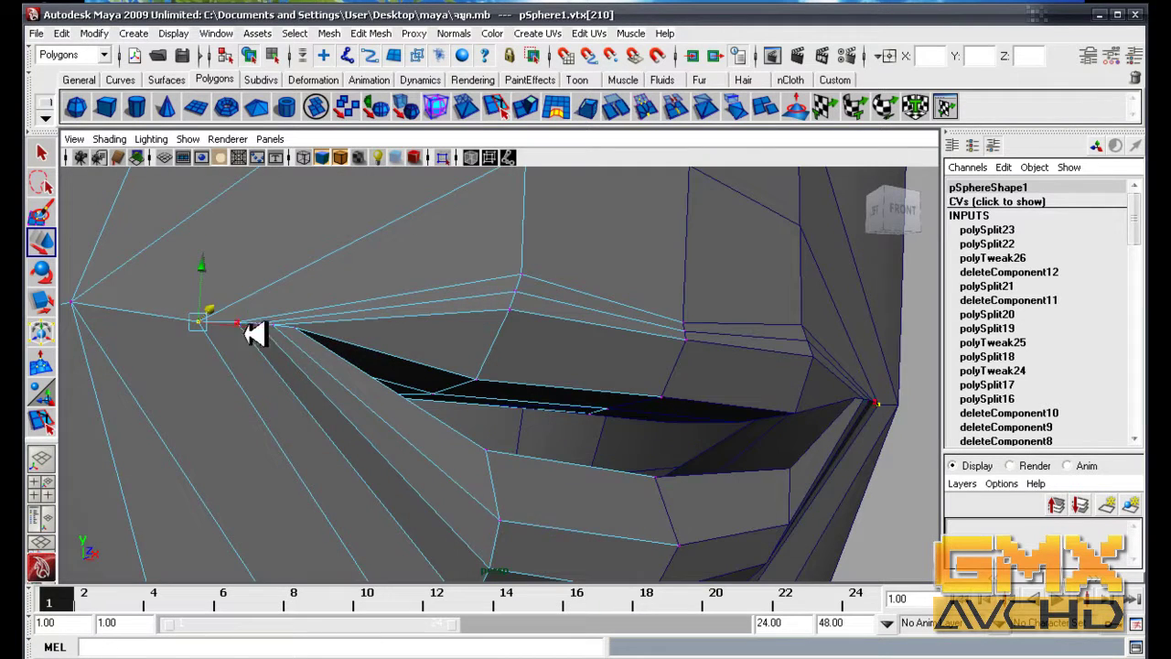
{"action": "mouse_move", "coordinate": [214, 266]}
{"action": "left_mouse_down", "text": "alt"}
{"action": "mouse_move", "coordinate": [327, 301]}
{"action": "mouse_move", "coordinate": [219, 303]}
{"action": "mouse_move", "coordinate": [491, 341]}
{"action": "left_mouse_up", "text": "alt"}
{"action": "mouse_move", "coordinate": [485, 343]}
{"action": "right_mouse_down", "text": "alt"}
{"action": "mouse_move", "coordinate": [463, 303]}
{"action": "mouse_move", "coordinate": [234, 382]}
{"action": "right_mouse_up", "text": "alt"}
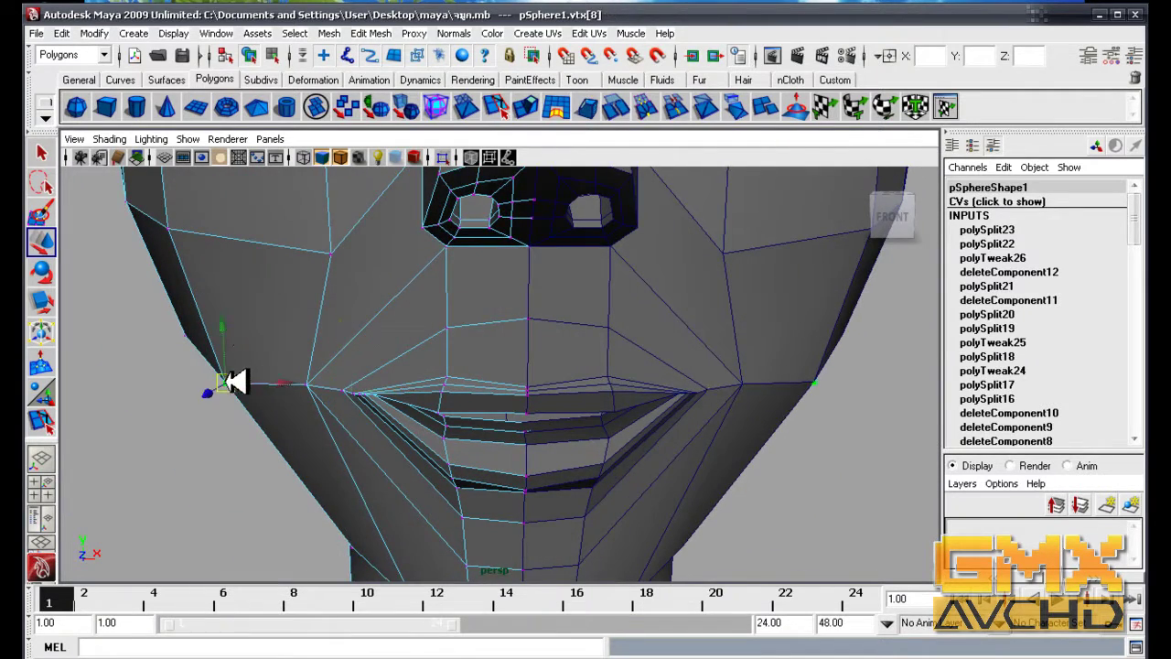
{"action": "mouse_move", "coordinate": [230, 319]}
{"action": "left_mouse_down", "text": "alt"}
{"action": "mouse_move", "coordinate": [290, 316]}
{"action": "mouse_move", "coordinate": [287, 297]}
{"action": "left_mouse_up", "text": "alt"}
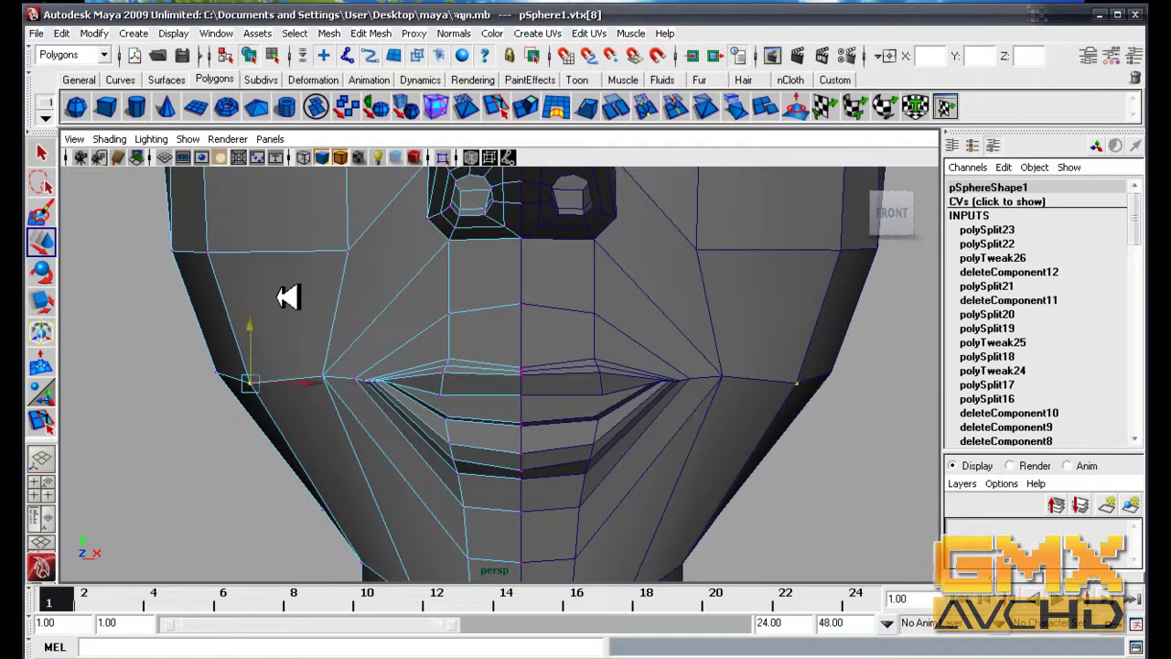
{"action": "key", "text": "F8"}
{"action": "mouse_move", "coordinate": [523, 397]}
{"action": "left_mouse_down", "text": "alt"}
{"action": "mouse_move", "coordinate": [405, 390]}
{"action": "mouse_move", "coordinate": [521, 458]}
{"action": "mouse_move", "coordinate": [554, 460]}
{"action": "mouse_move", "coordinate": [509, 423]}
{"action": "mouse_move", "coordinate": [558, 446]}
{"action": "mouse_move", "coordinate": [449, 445]}
{"action": "mouse_move", "coordinate": [528, 460]}
{"action": "mouse_move", "coordinate": [426, 423]}
{"action": "mouse_move", "coordinate": [543, 473]}
{"action": "mouse_move", "coordinate": [455, 491]}
{"action": "mouse_move", "coordinate": [585, 449]}
{"action": "left_mouse_up", "text": "alt"}
- In the side wireframe view, pull the vertices under the chin to sharpen the jaw-to-neck corner
{"action": "key", "text": "space"}
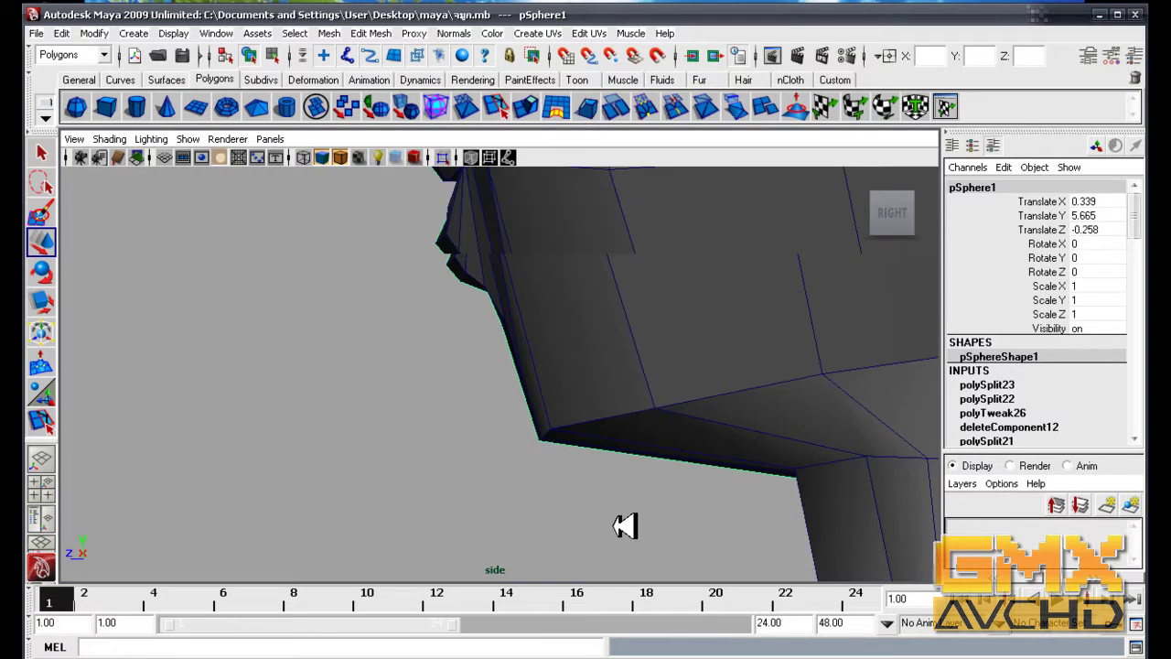
{"action": "middle_click_drag", "start_coordinate": [674, 437], "coordinate": [611, 462], "text": "alt"}
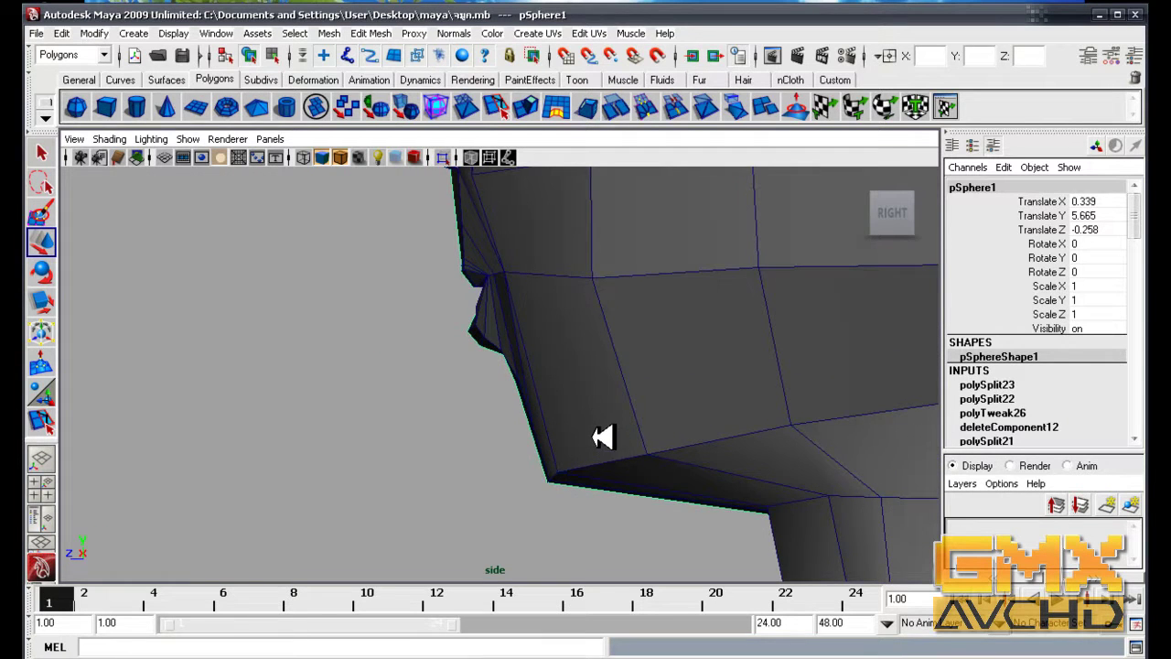
{"action": "key", "text": "4"}
{"action": "right_click_drag", "start_coordinate": [526, 386], "coordinate": [452, 377]}
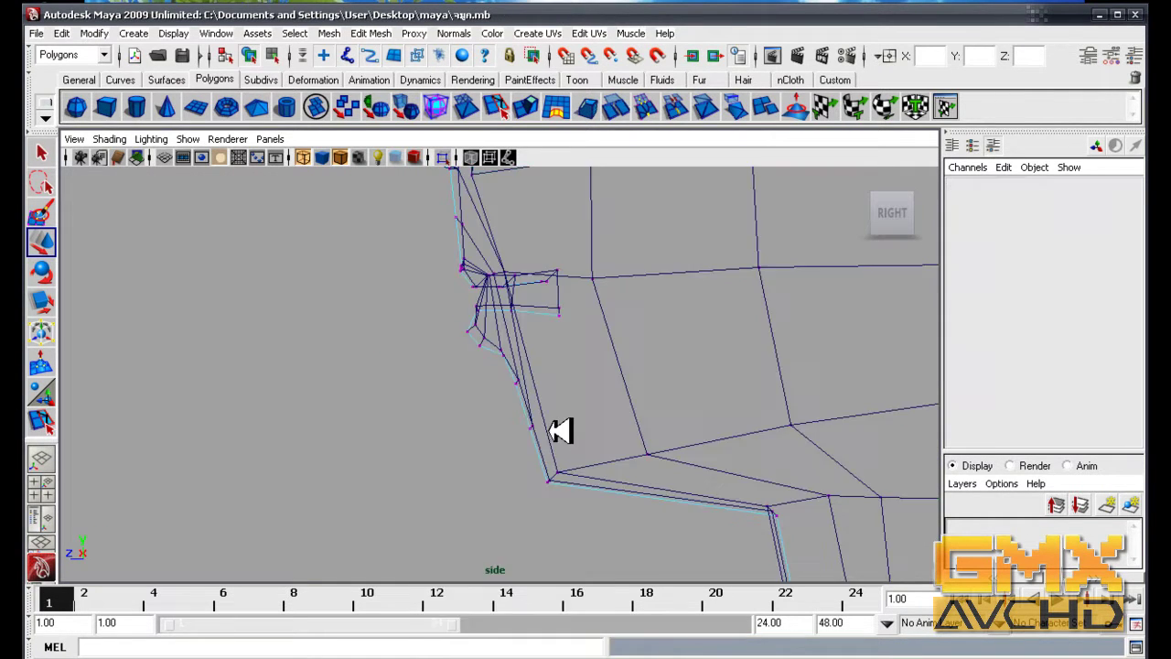
{"action": "left_click_drag", "start_coordinate": [568, 435], "coordinate": [546, 425]}
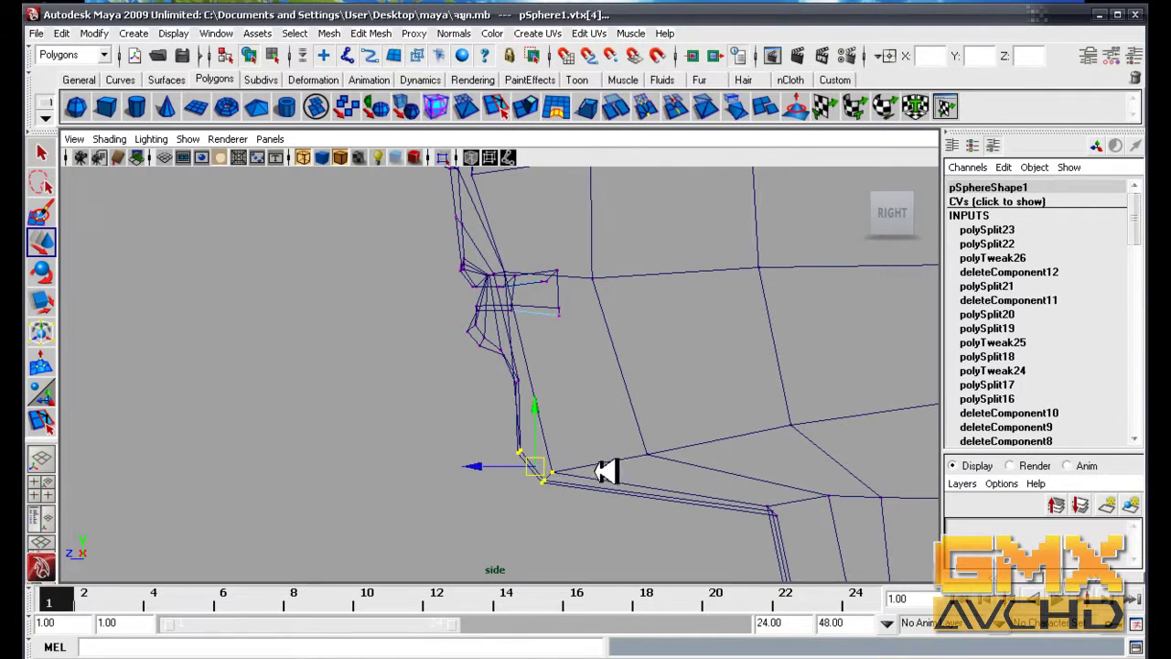
{"action": "mouse_move", "coordinate": [557, 477]}
{"action": "left_mouse_down"}
{"action": "mouse_move", "coordinate": [569, 486]}
{"action": "mouse_move", "coordinate": [580, 457]}
{"action": "left_mouse_up"}
- Return to the shaded perspective view in whole-object mode
{"action": "key", "text": "space"}
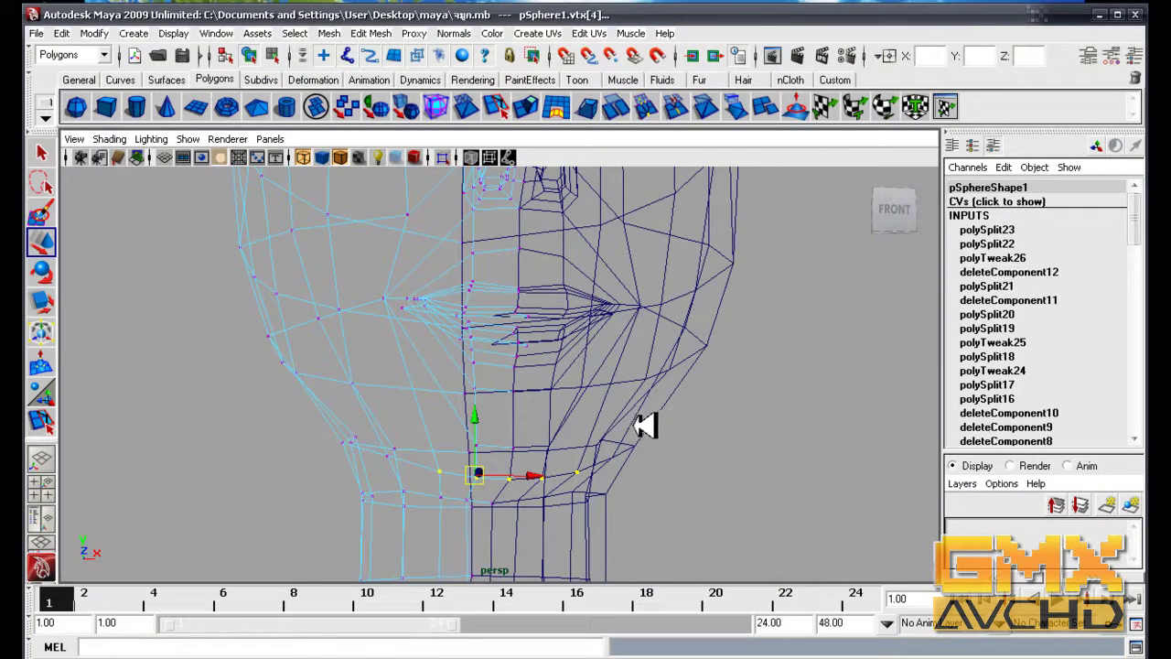
{"action": "key", "text": "5"}
{"action": "key", "text": "F8"}
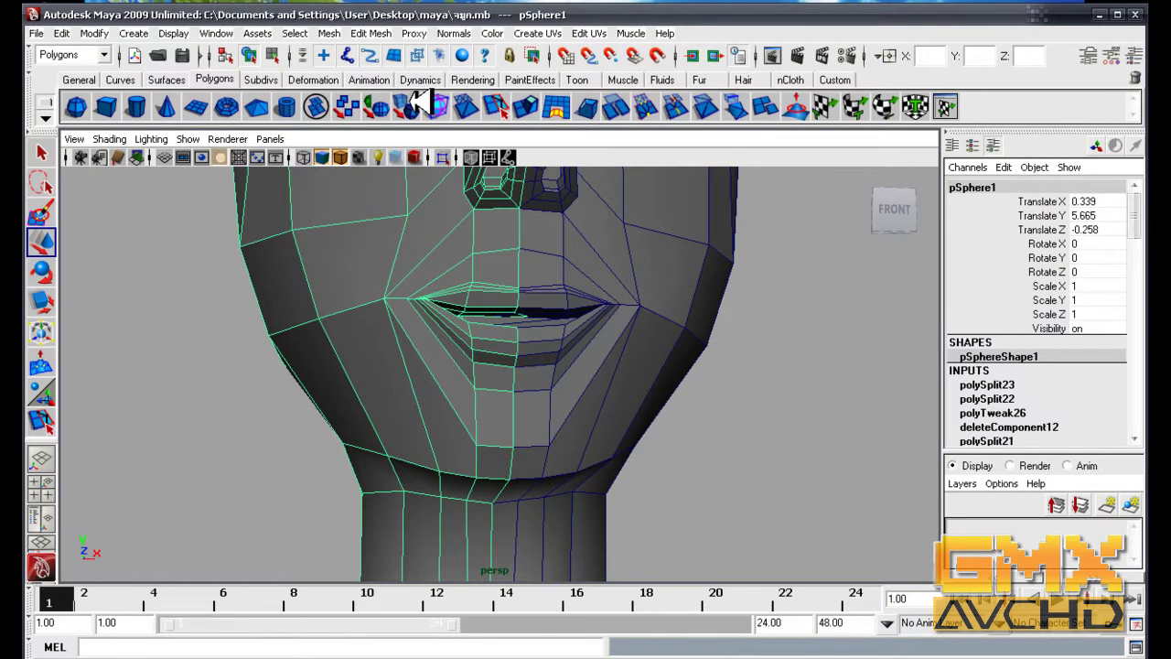
- Apply Smooth to the head, then deselect it to inspect the dense mesh
{"action": "left_click", "coordinate": [419, 103]}
{"action": "left_click", "coordinate": [792, 536]}
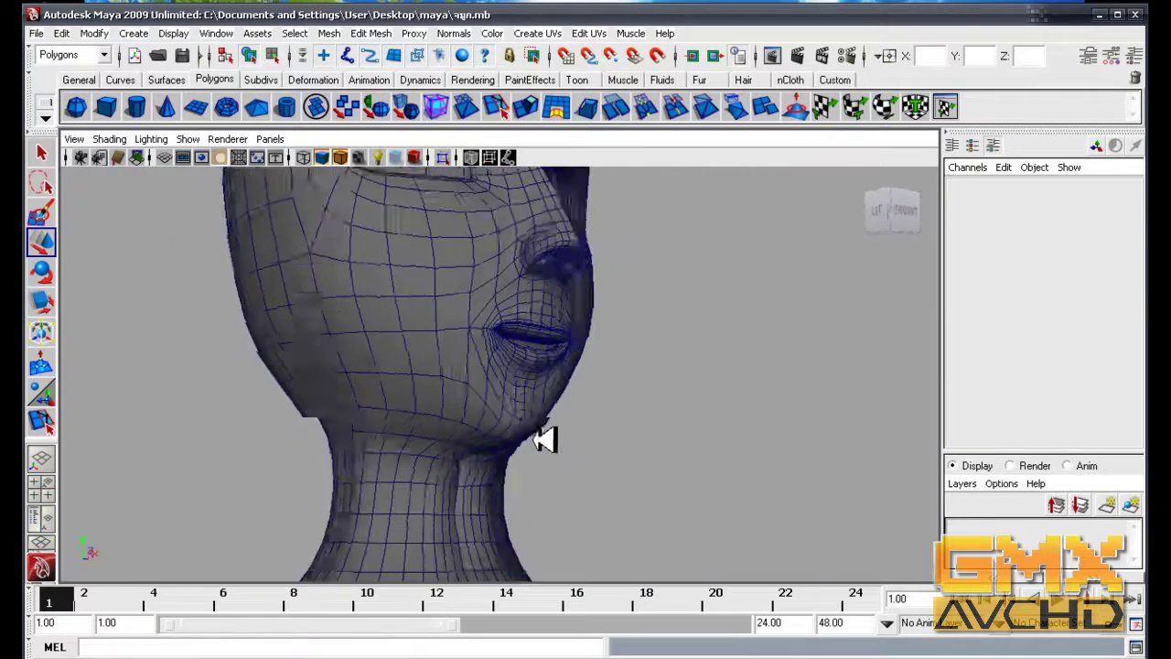